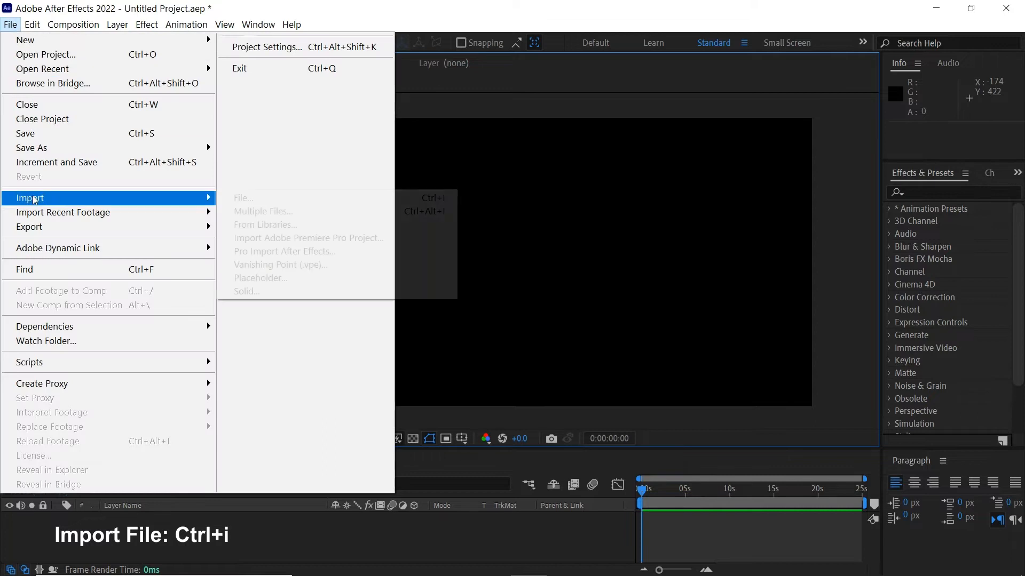
Import the Green_Baloon, Red_Baloon and Yellow_Baloon PNGs into the project and select Red_Baloon
click(257, 197)
key(ctrl+a)
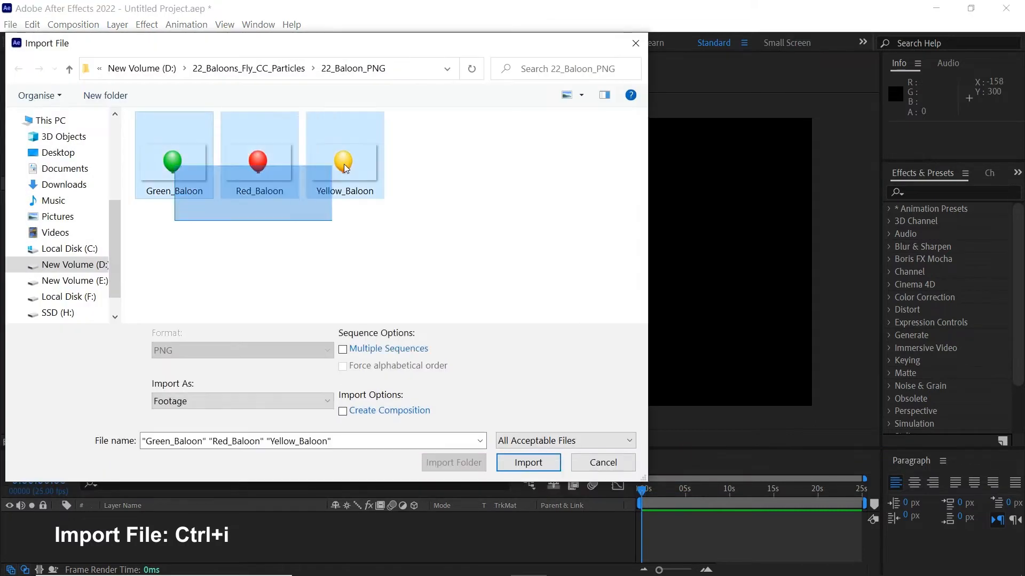
click(523, 464)
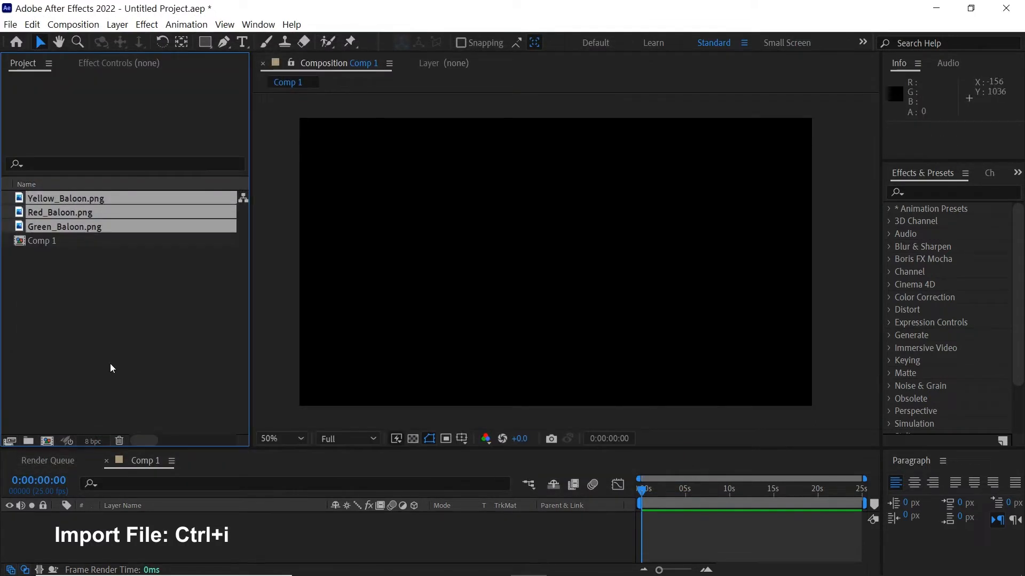
click(85, 344)
click(72, 212)
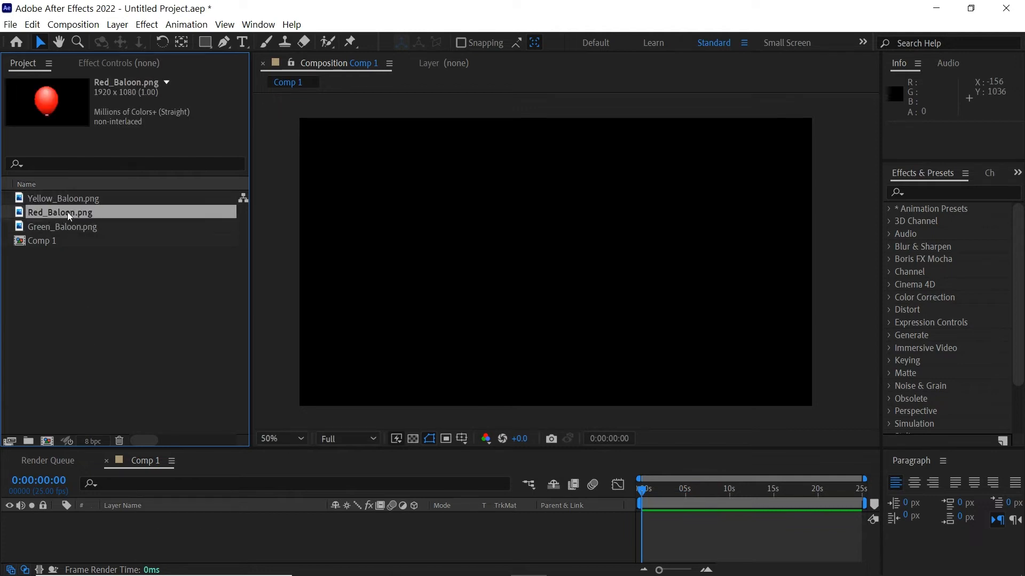
Add the red balloon to Comp 1 and move its anchor point down to the knot
drag(67, 213, 104, 527)
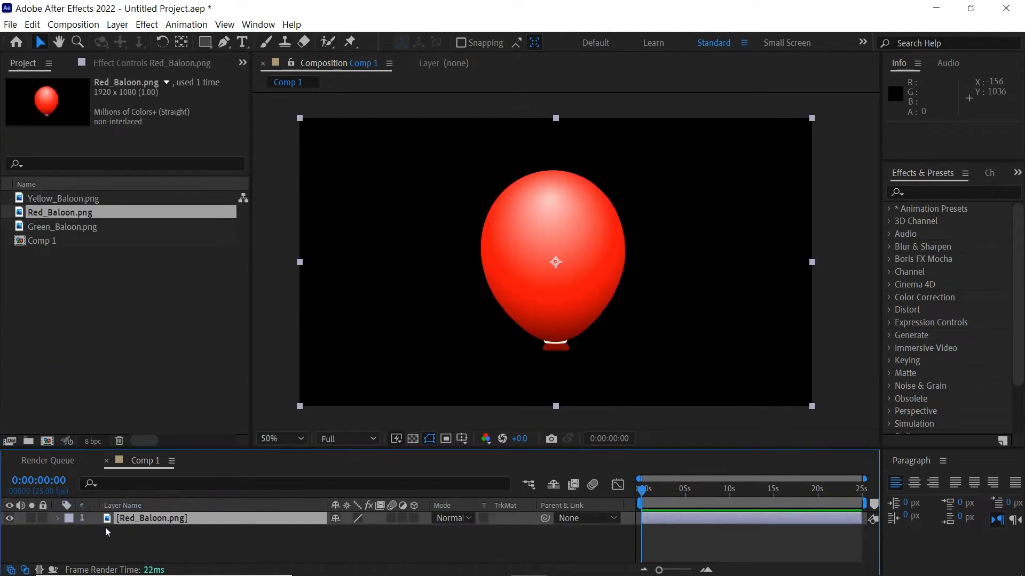
click(181, 42)
drag(555, 262, 555, 345)
key(v)
Precompose the balloon layer as Red_Baloon
right_click(184, 520)
click(261, 454)
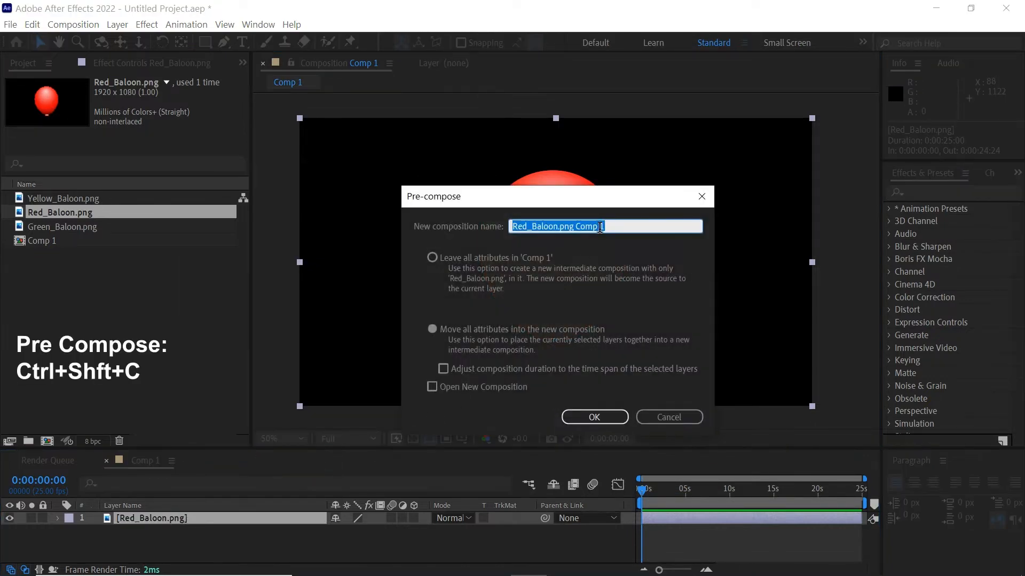
drag(606, 226, 563, 238)
click(600, 421)
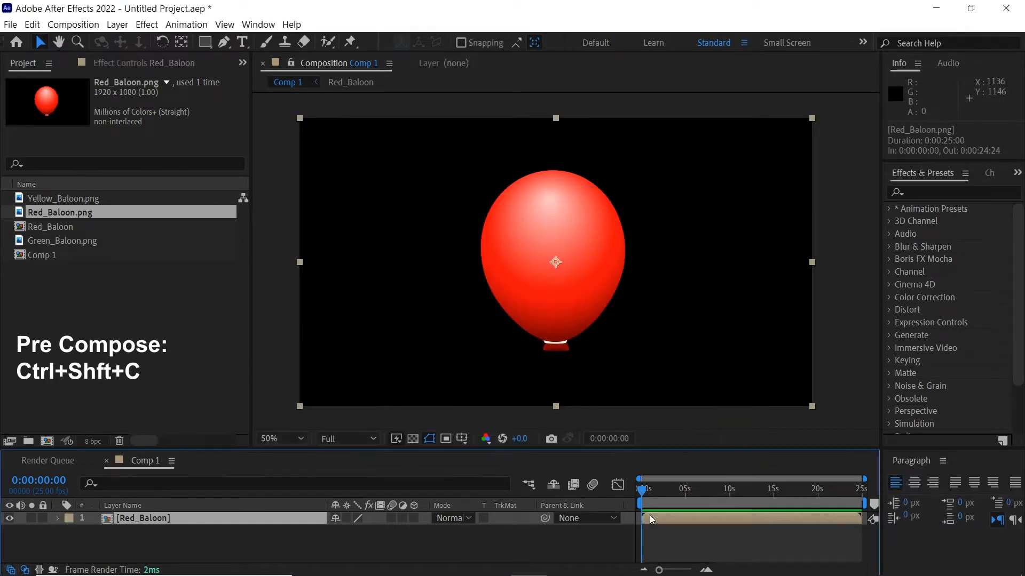
Set the Red_Baloon composition size to 200 × 200 px
double_click(649, 518)
click(82, 27)
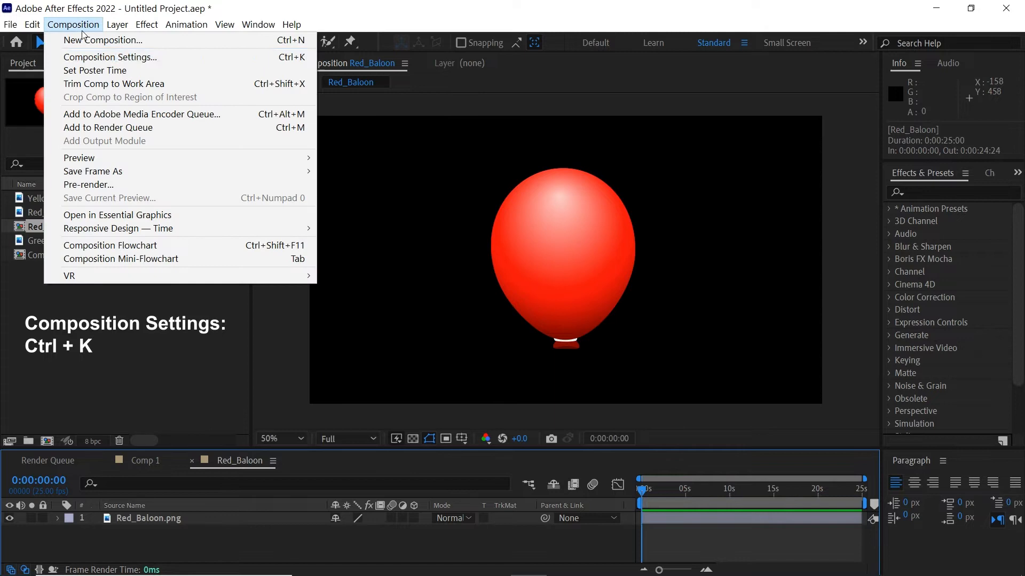
click(87, 56)
click(460, 246)
text(200)
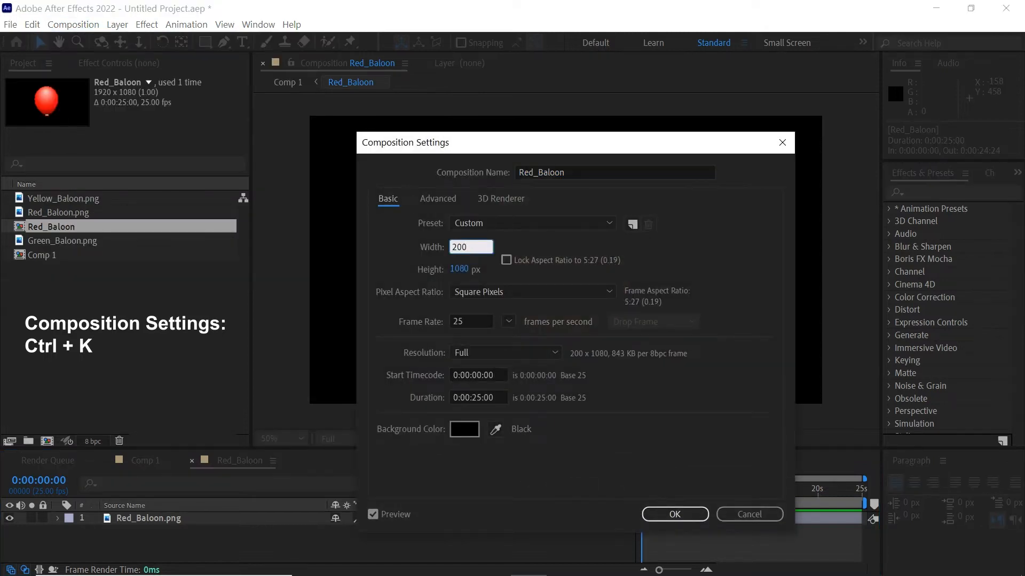
key(Tab)
text(200)
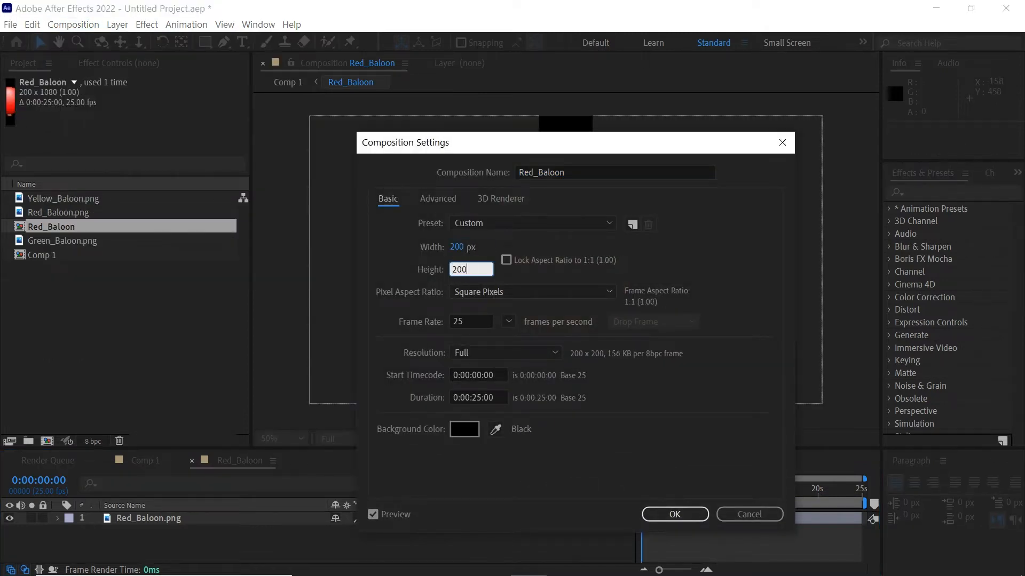
click(662, 514)
End the work area at 0:00:01:20 and trim the comp to it, returning to frame one
click(652, 490)
drag(652, 492, 657, 494)
key(n)
scroll(658, 496, up, 2)
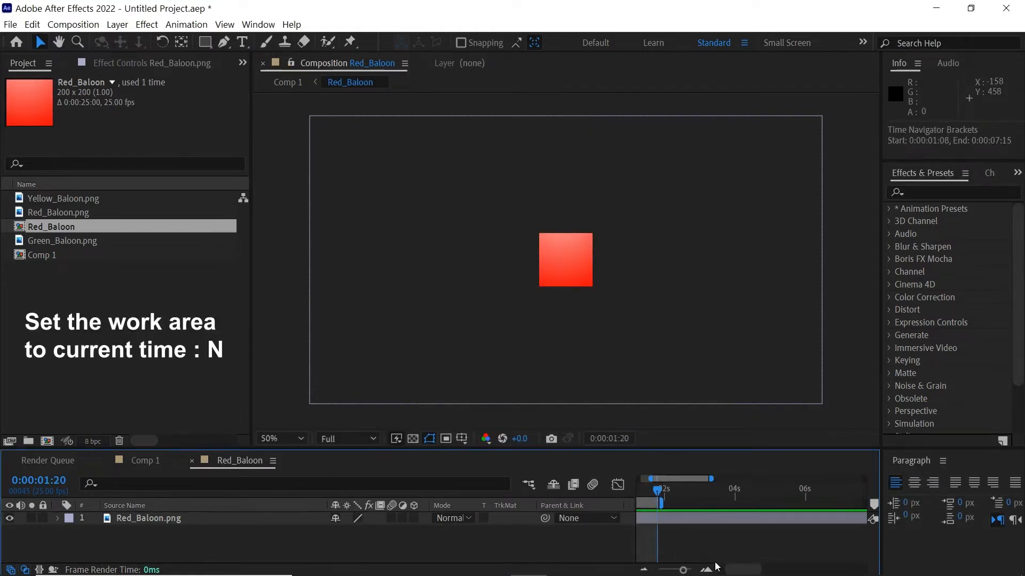
drag(737, 570, 679, 570)
right_click(681, 506)
click(729, 538)
key(Home)
click(651, 522)
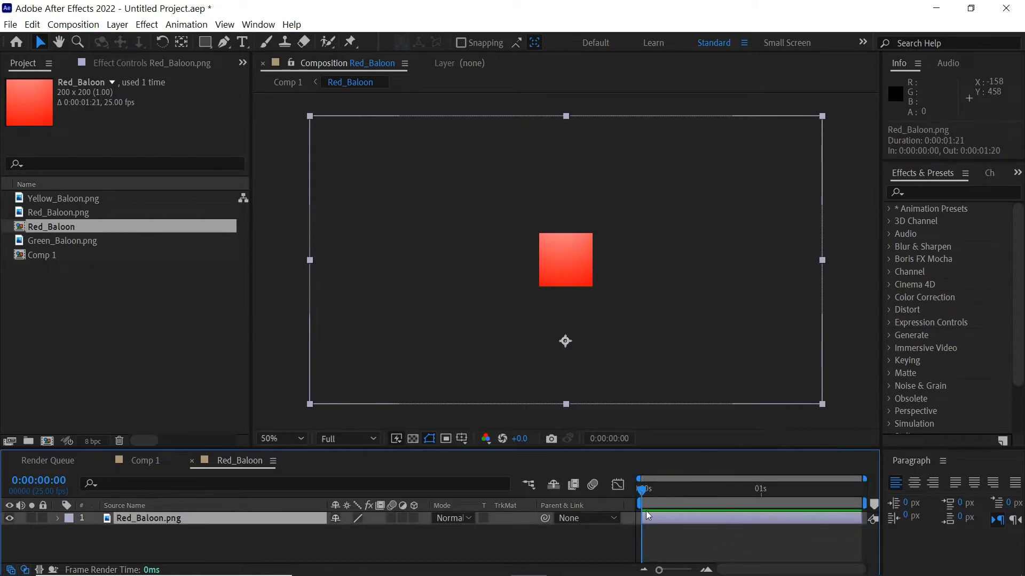
Scale the red balloon to 14% and position it higher in the frame, viewed at 200%
key(s)
mouse_move(373, 531)
mouse_down()
mouse_move(343, 534)
mouse_move(366, 541)
mouse_up()
mouse_move(537, 362)
mouse_down()
mouse_move(536, 323)
mouse_move(564, 253)
mouse_move(546, 253)
mouse_up()
click(375, 531)
key(Return)
key(z)
click(560, 247)
click(558, 249)
key(v)
click(320, 142)
click(224, 44)
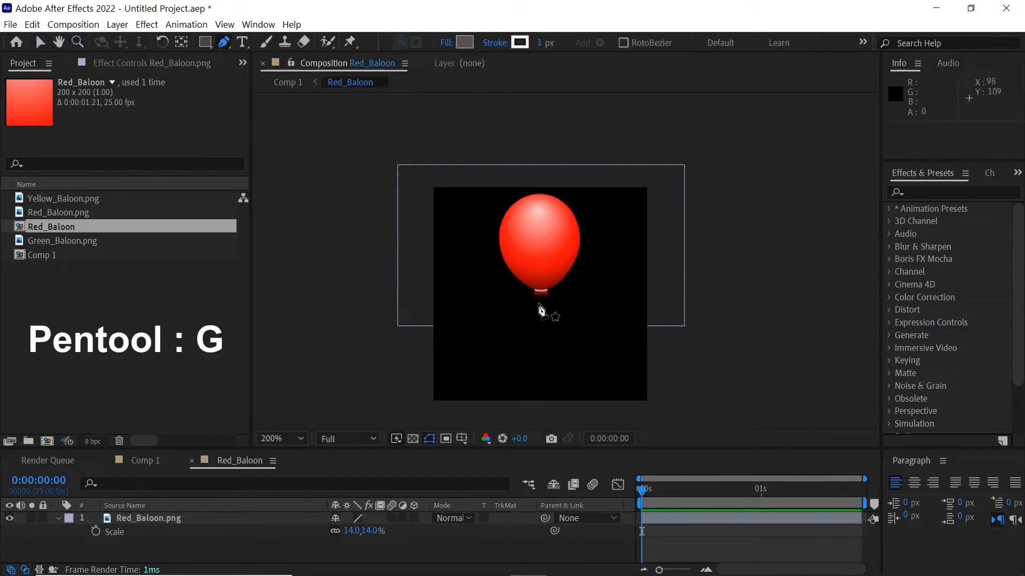
Draw a curved pen-tool string hanging down from the balloon's knot
scroll(555, 267, up, 2)
key(v)
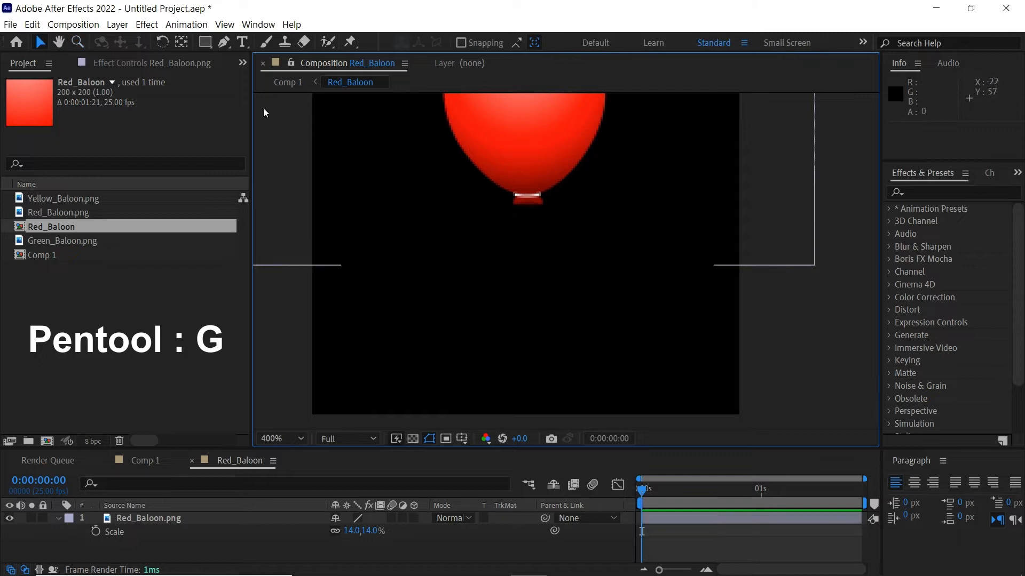
key(g)
click(527, 195)
drag(527, 404, 510, 421)
key(v)
drag(544, 387, 540, 353)
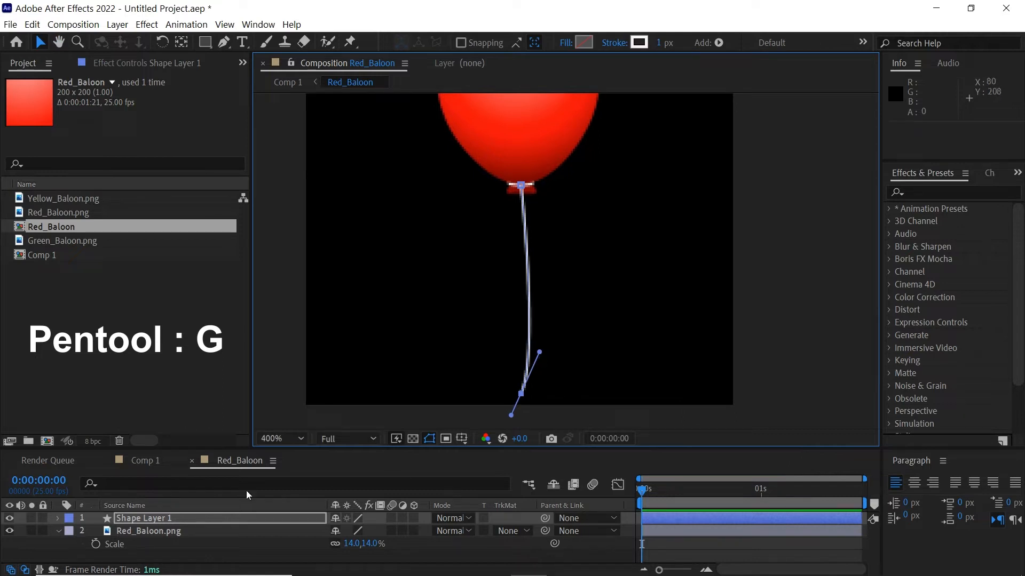
Rename the shape layer to Line and set a starting keyframe on its Path
text(Line)
key(Return)
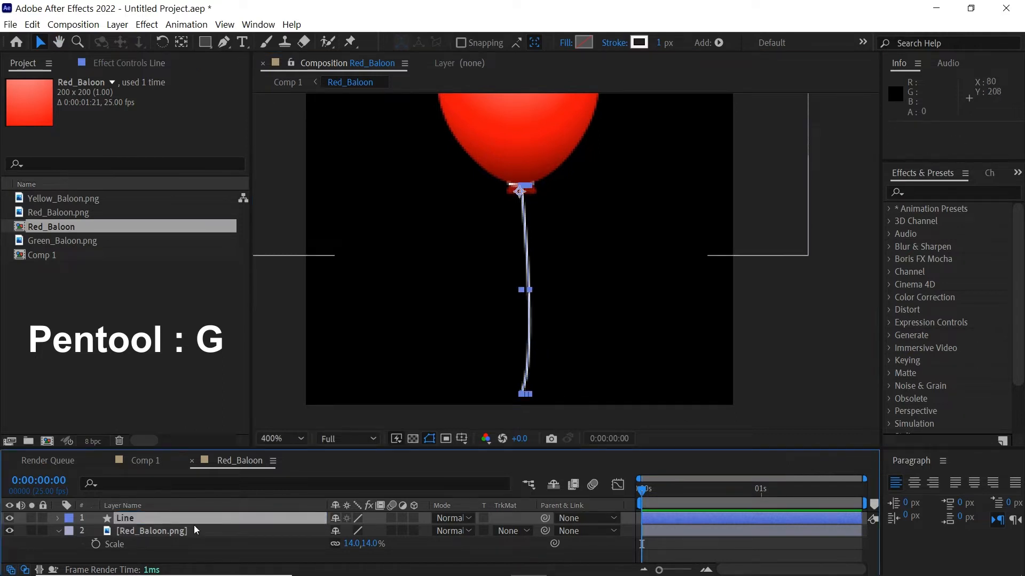
key(ctrl+f)
text(pa)
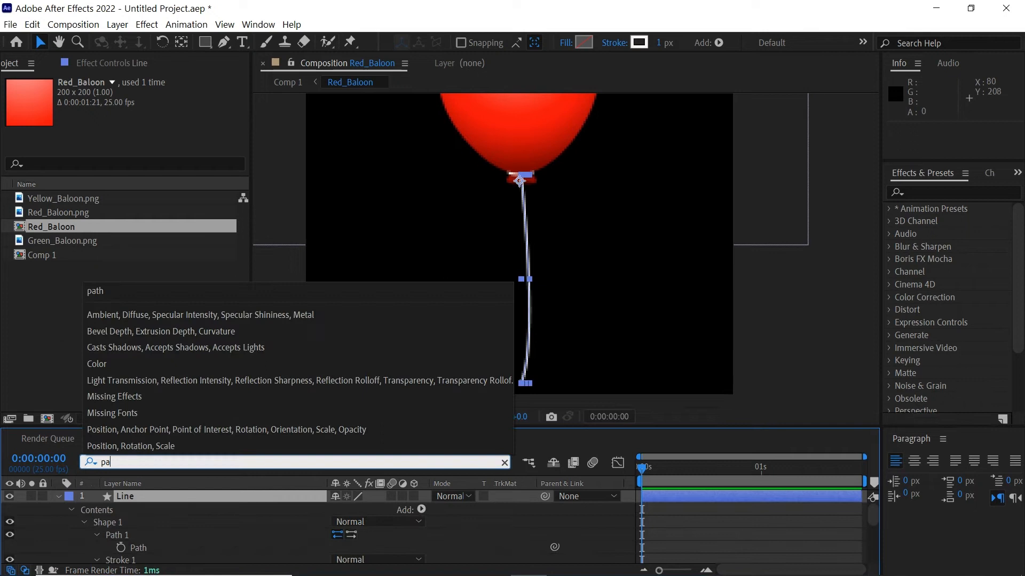
text(th)
key(Return)
click(122, 547)
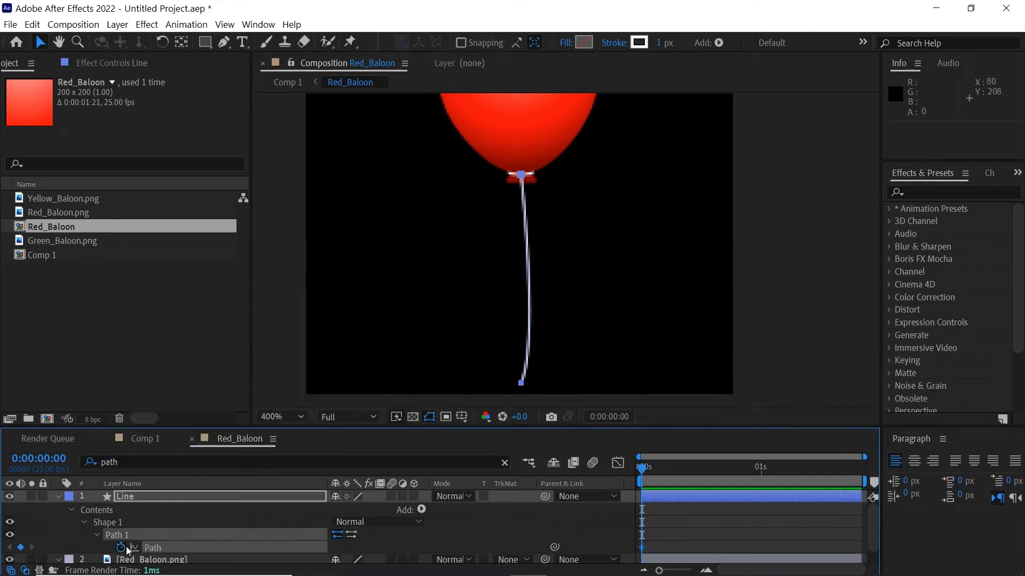
Add Path keyframes at 0:00:01:20 and 0:00:00:22
click(181, 499)
key(u)
drag(728, 467, 852, 467)
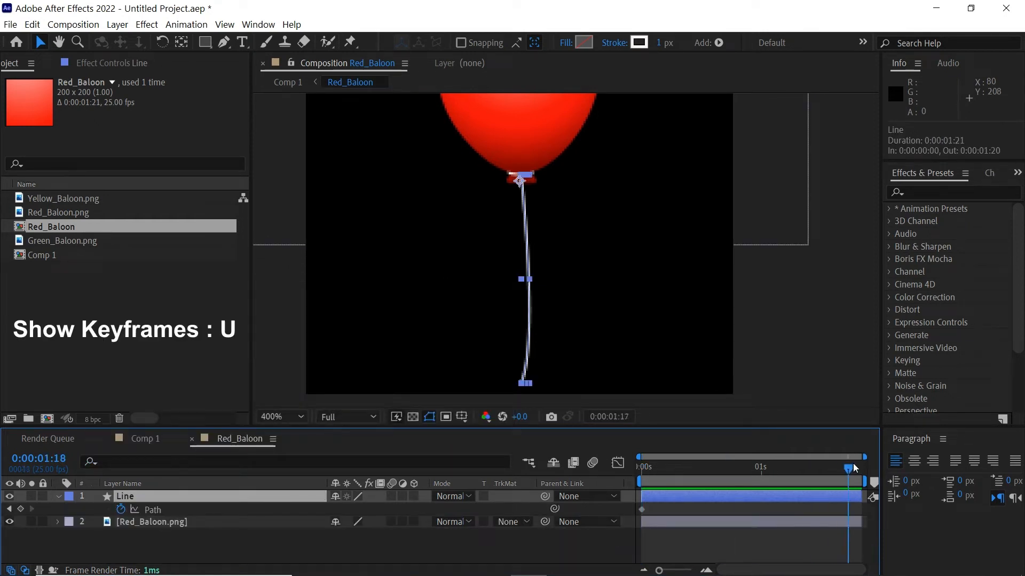
click(20, 510)
mouse_move(752, 479)
mouse_down()
mouse_move(734, 483)
mouse_move(747, 486)
mouse_up()
click(20, 510)
Reshape the string at 0:00:00:22 so its bottom end swings right
key(g)
drag(522, 383, 540, 380)
drag(556, 341, 527, 337)
drag(540, 380, 542, 378)
drag(527, 336, 521, 337)
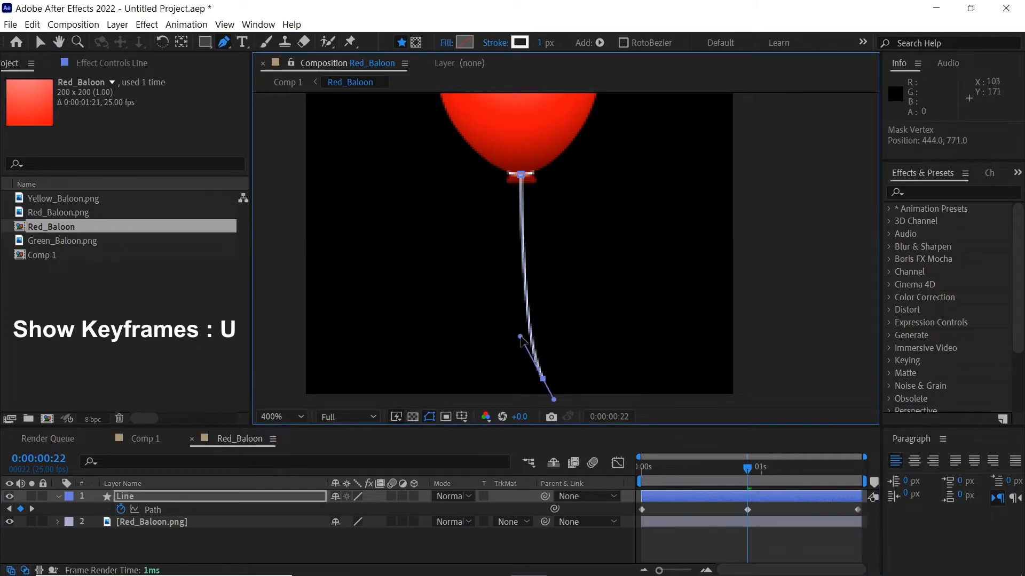
key(Home)
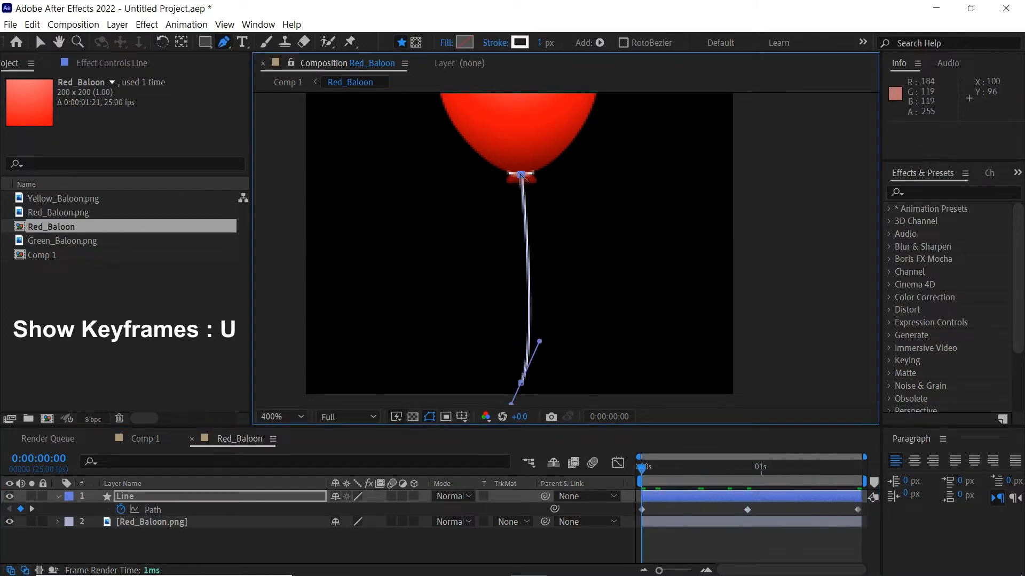
Copy the first Path keyframe and paste it at the last frame
click(657, 511)
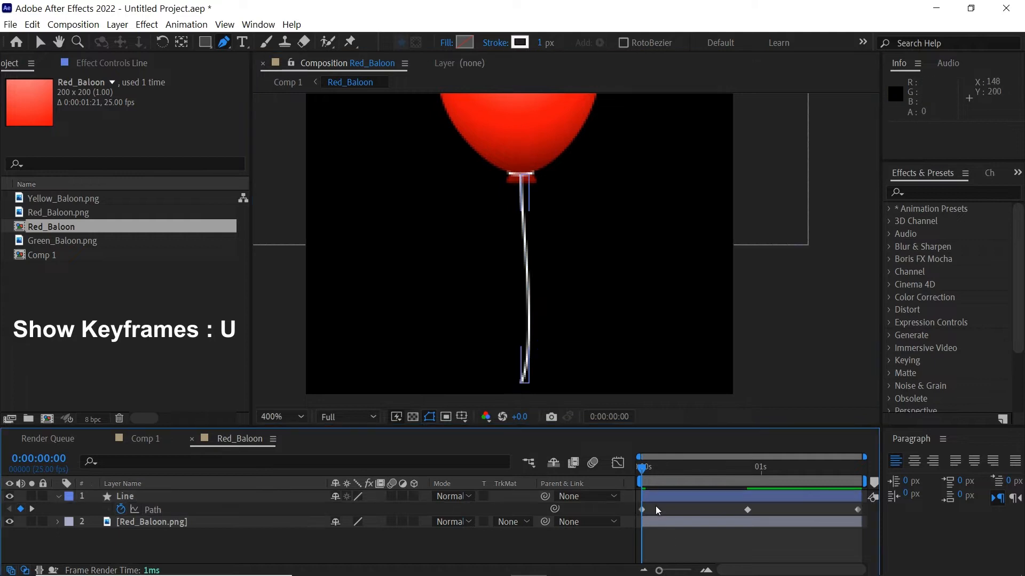
click(152, 510)
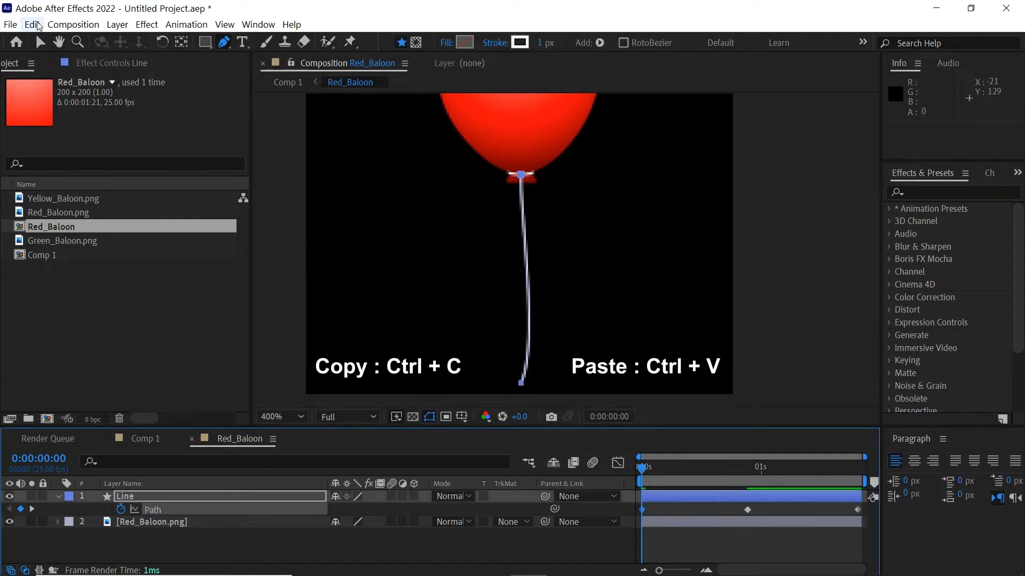
click(38, 24)
click(53, 98)
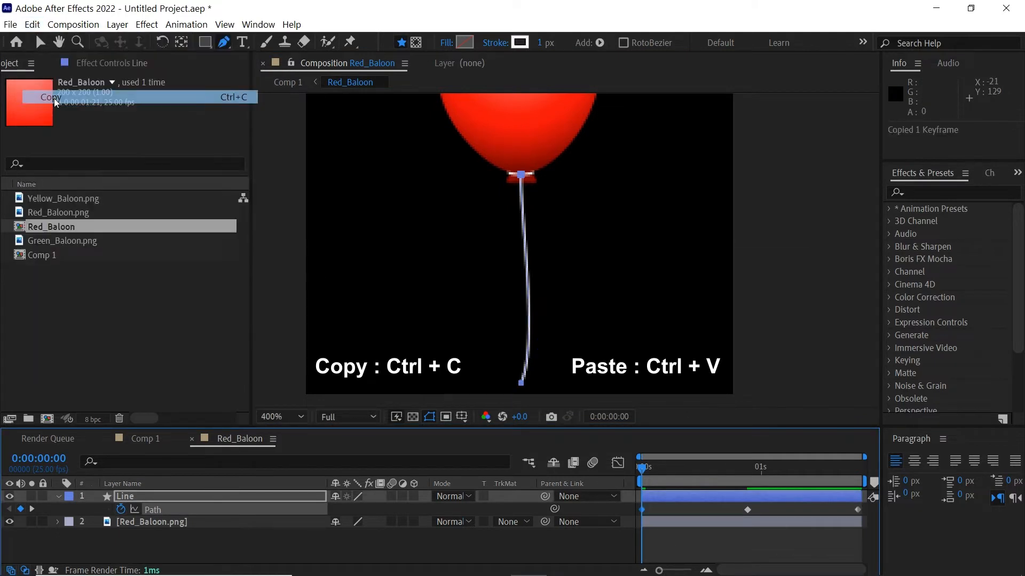
key(End)
click(32, 25)
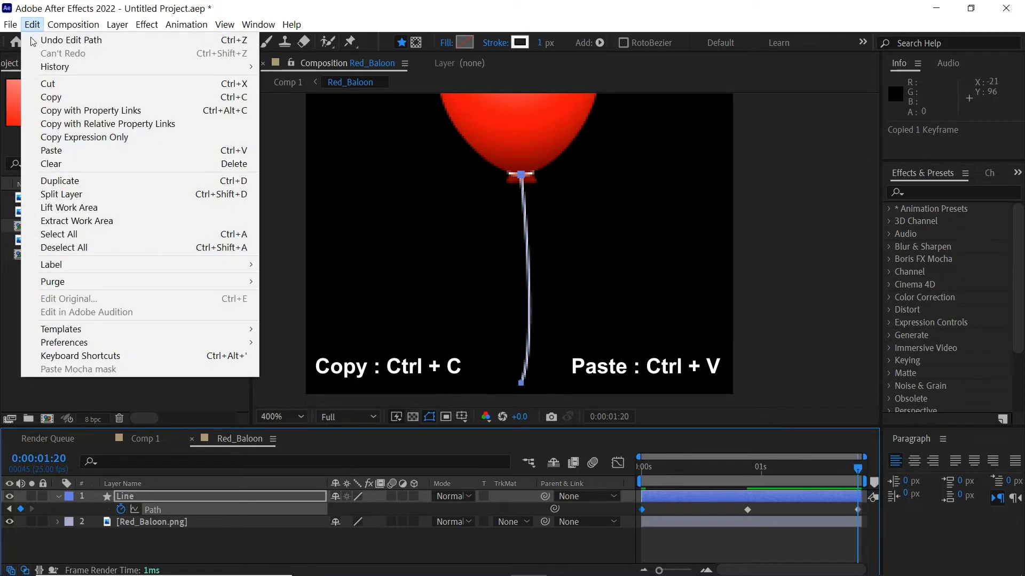
click(50, 151)
Tilt the string clockwise about its top in the first Path keyframe
click(732, 544)
drag(710, 468, 575, 477)
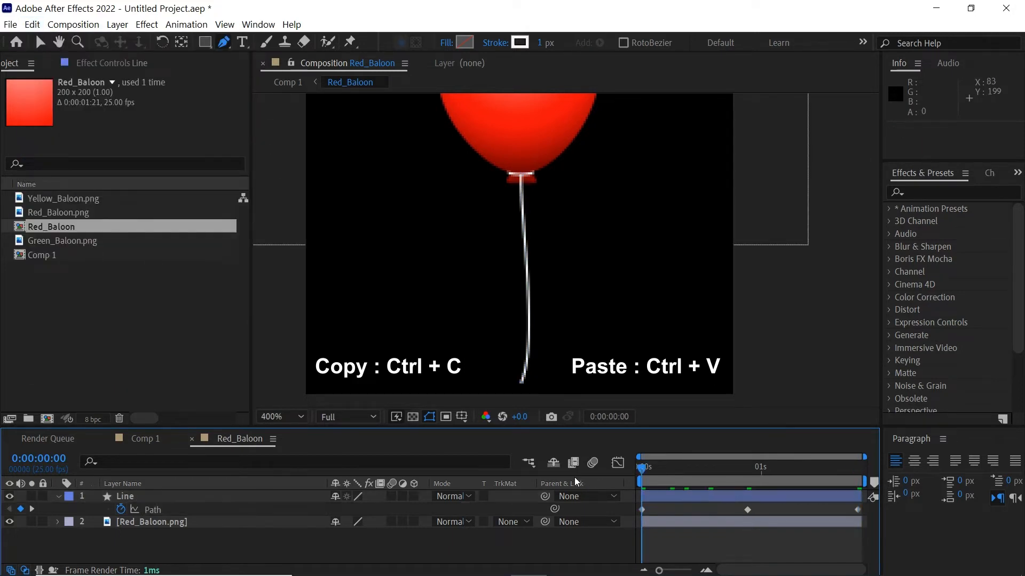
click(642, 511)
key(ctrl+t)
drag(525, 271, 521, 173)
drag(550, 405, 531, 406)
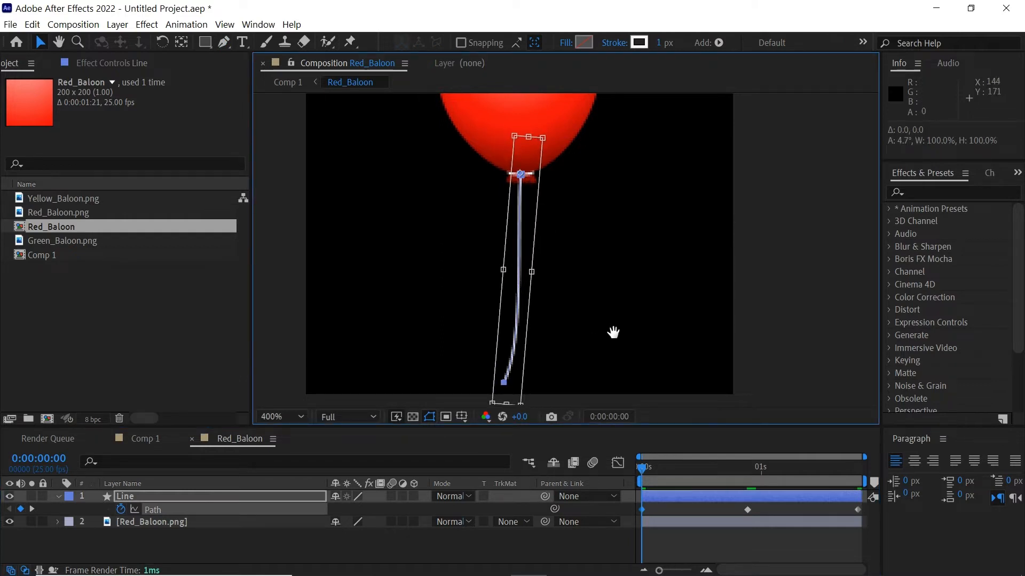
Tilt the string counter-clockwise about its top in the 0:00:00:22 keyframe
drag(653, 471, 735, 501)
click(749, 510)
key(ctrl+t)
click(524, 178)
drag(570, 395, 584, 397)
click(685, 532)
Copy the updated first Path keyframe and paste it at 0:00:01:20
drag(666, 471, 630, 476)
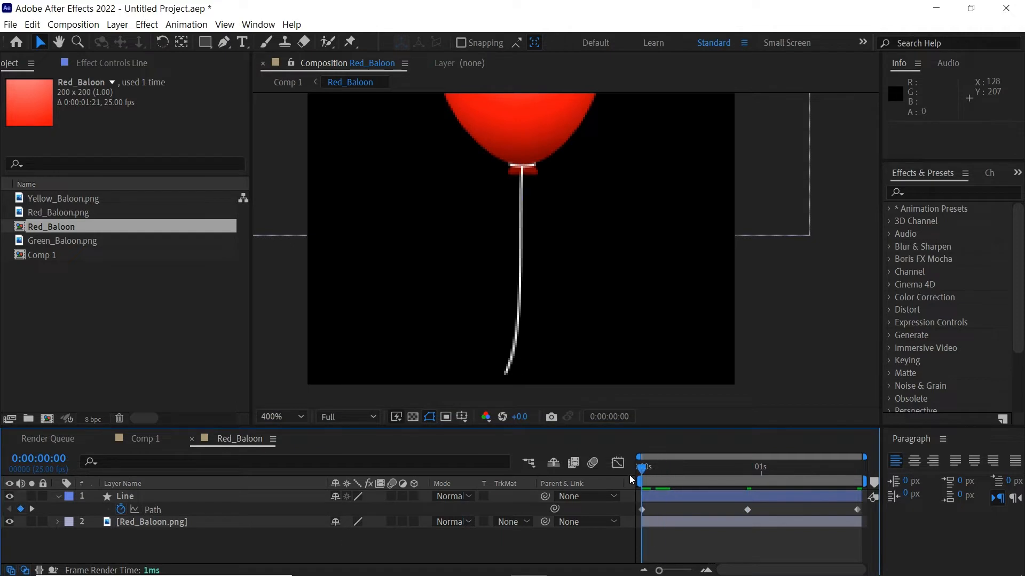
click(642, 510)
click(32, 24)
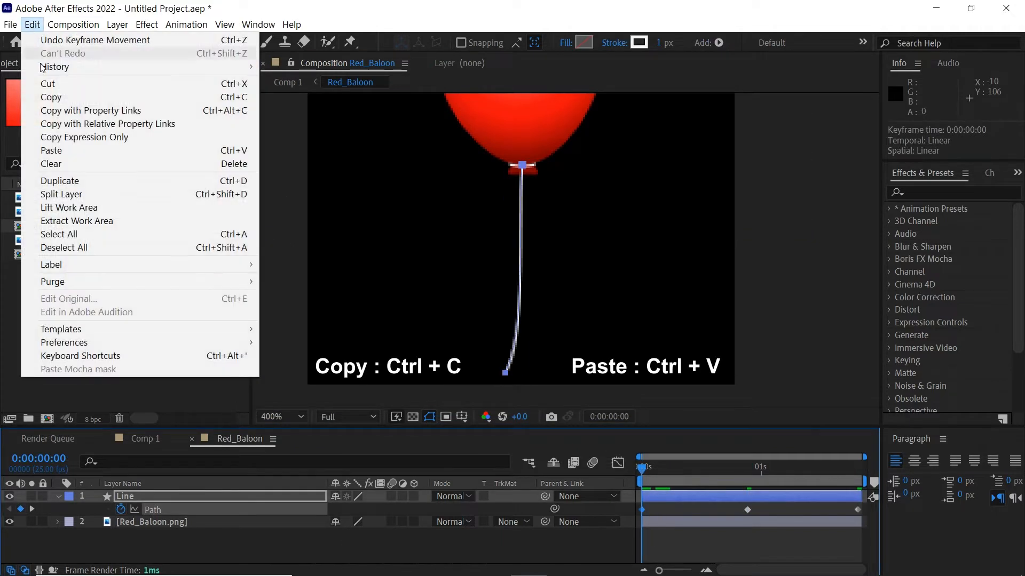
click(54, 98)
click(843, 468)
click(857, 482)
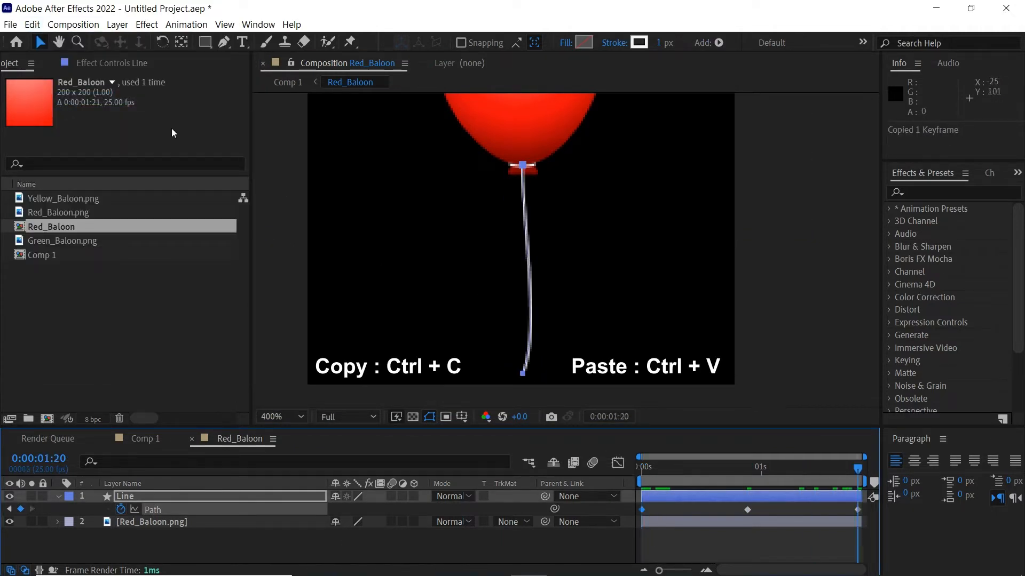
click(33, 25)
click(56, 150)
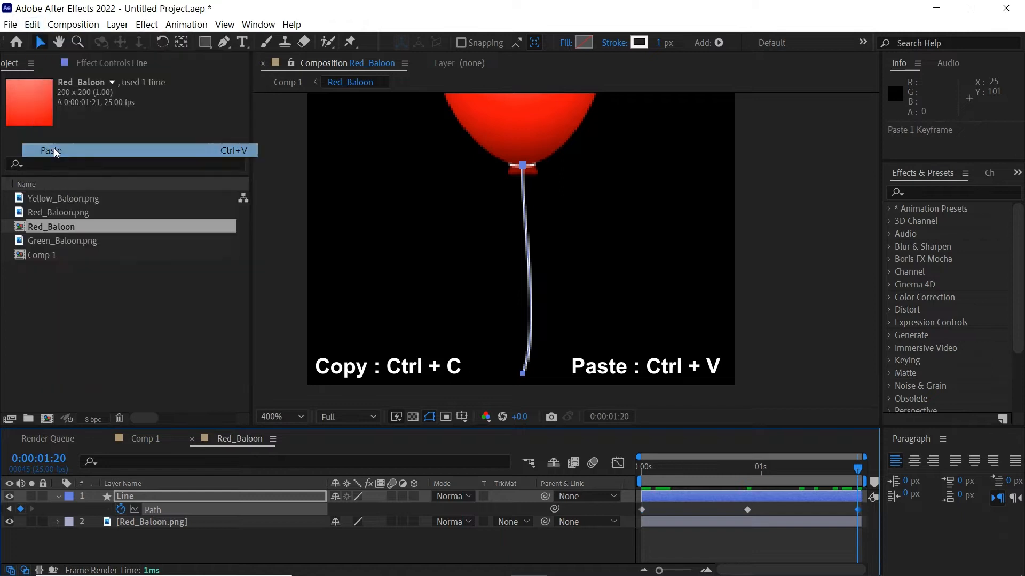
Scrub through the string's swing and select all its Path keyframes
click(799, 535)
drag(858, 469, 608, 480)
click(177, 510)
Apply Easy Ease to the string's Path keyframes and preview the sway
right_click(643, 510)
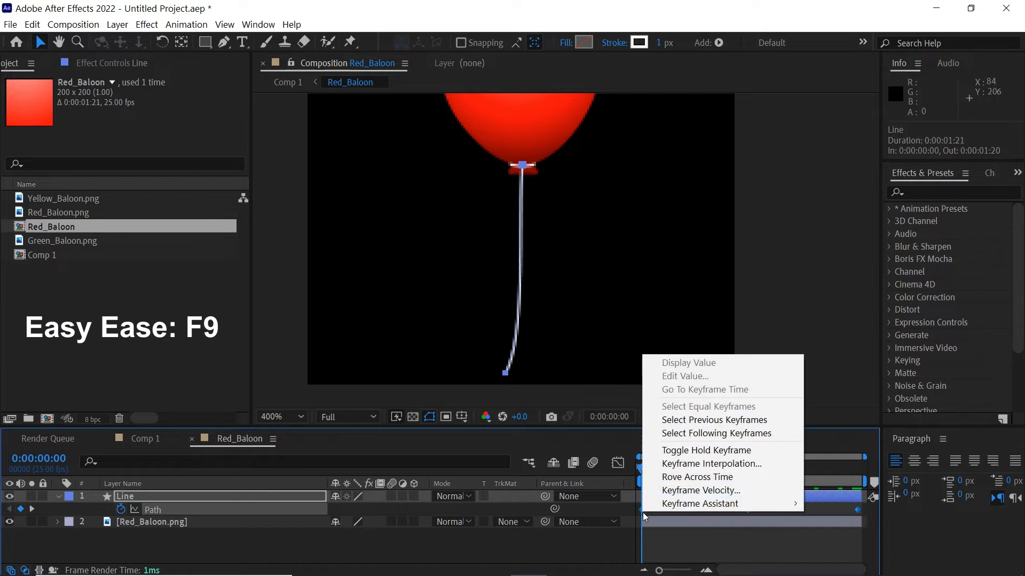
mouse_move(700, 504)
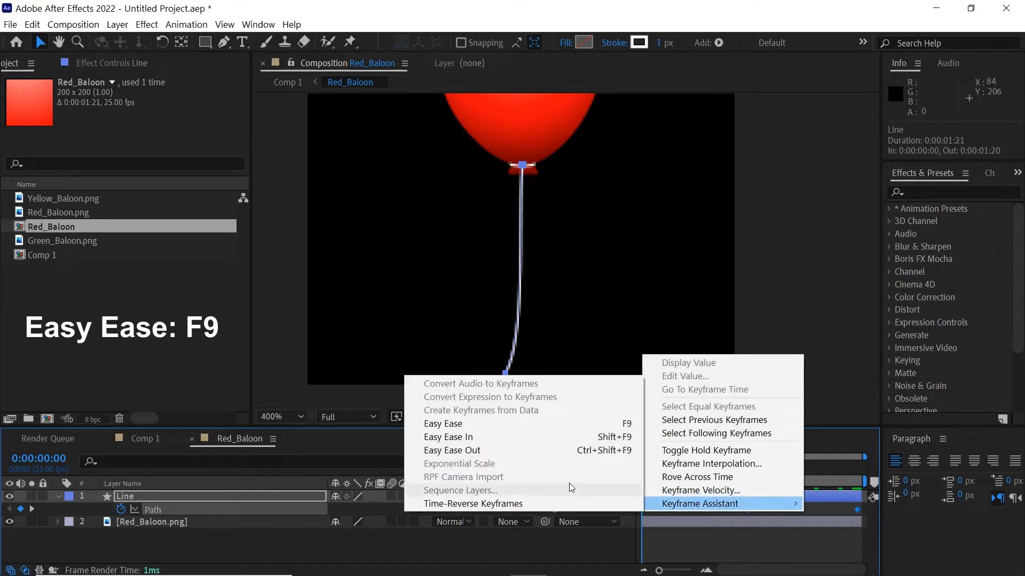
click(492, 427)
click(705, 544)
key(space)
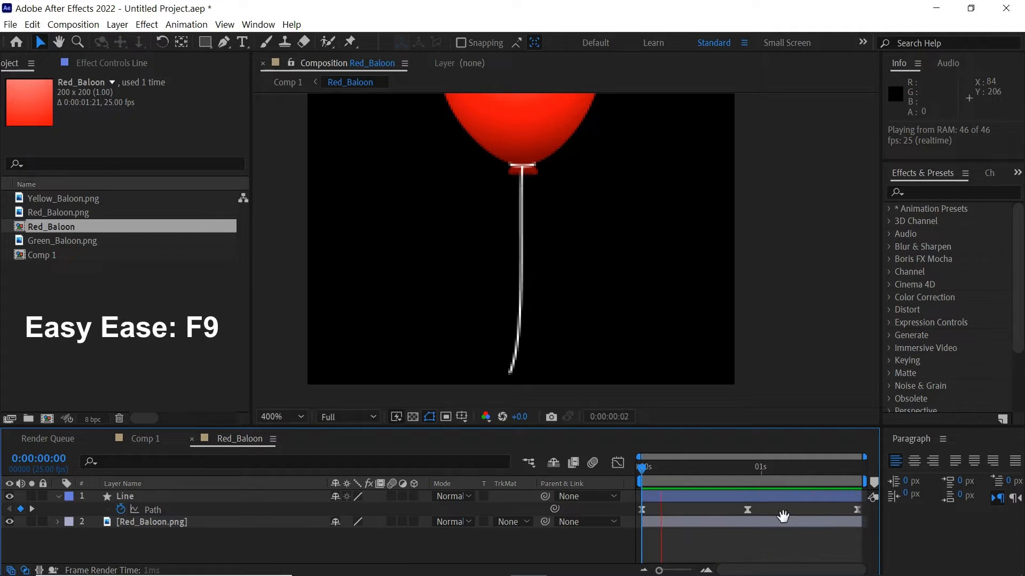
click(856, 469)
Trim the composition to a work area ending one frame before the end, then return to the start
key(Page_Up)
key(equal)
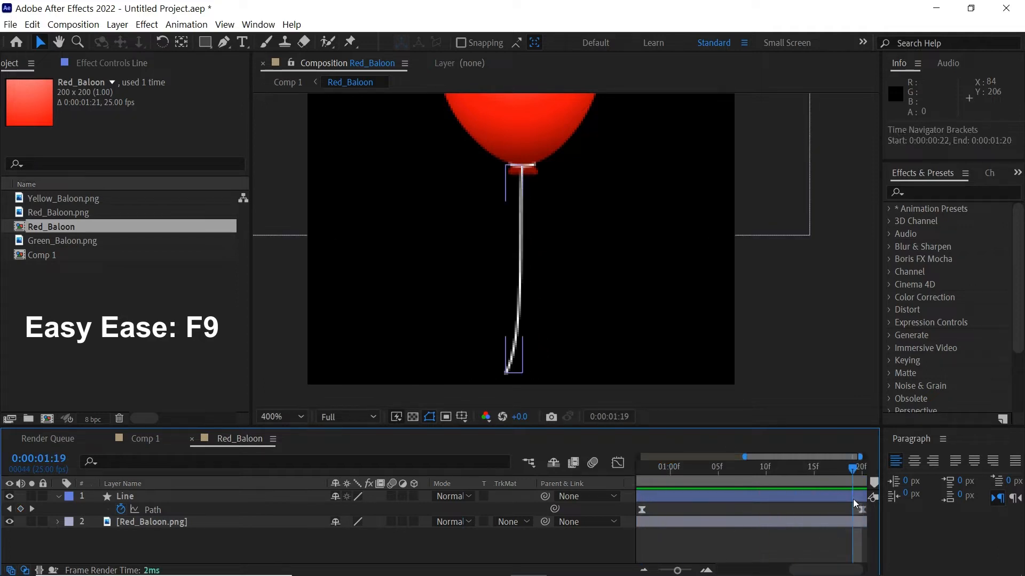
right_click(859, 482)
click(864, 518)
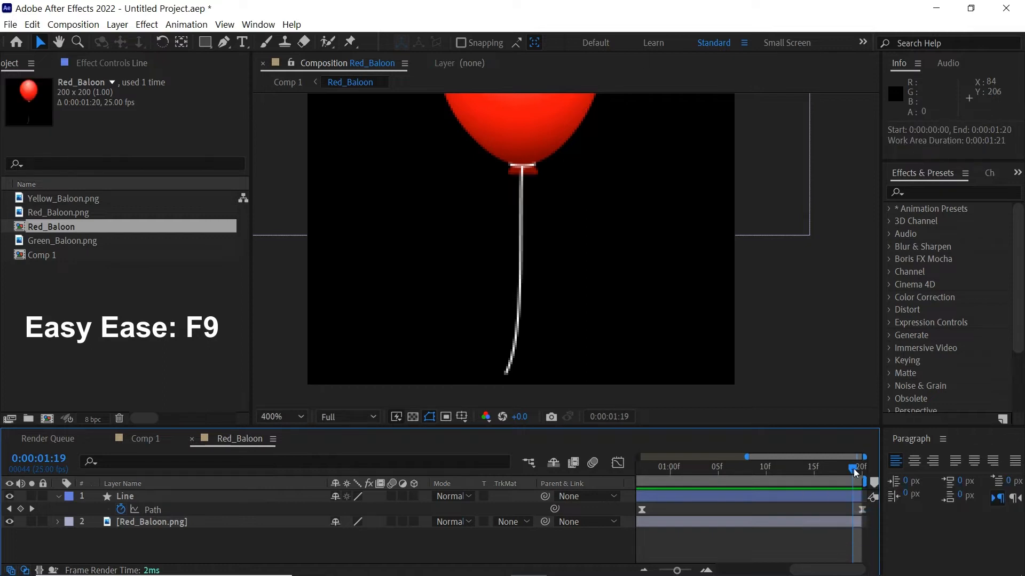
click(850, 496)
shift+click(851, 519)
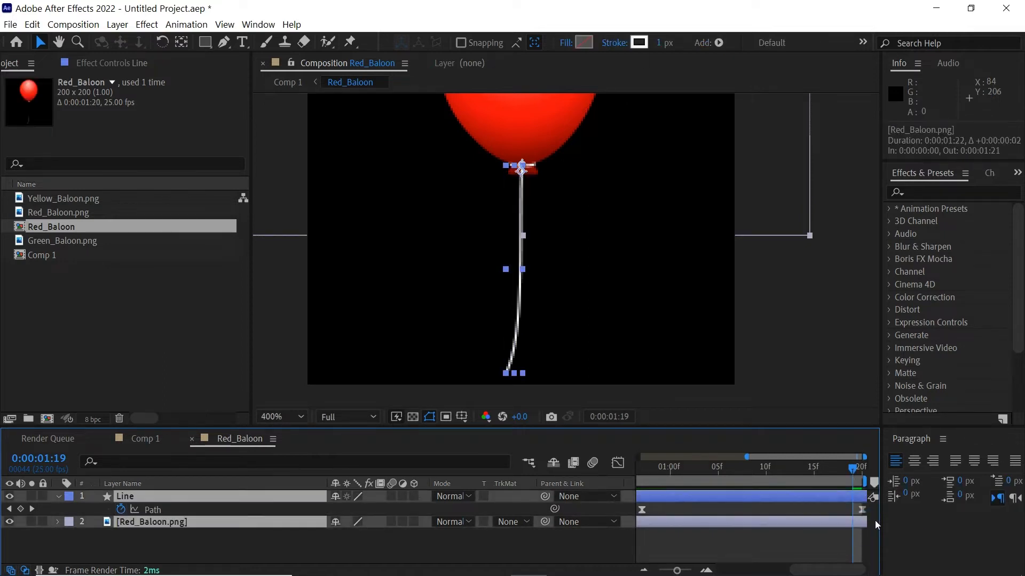
click(832, 543)
key(minus)
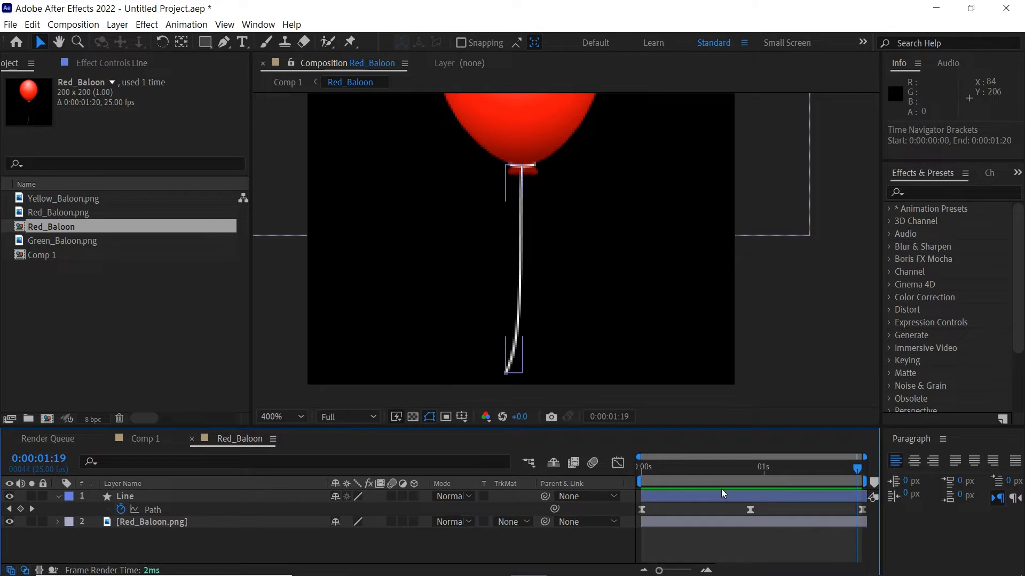
drag(705, 469, 622, 484)
scroll(534, 266, down, 2)
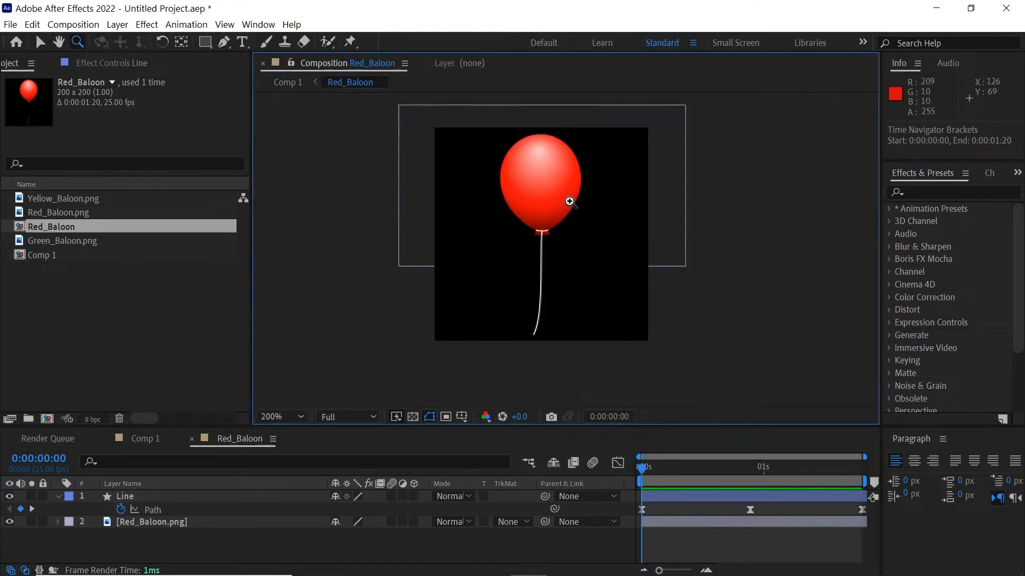
Create a SUBSCRIBE text layer on the red balloon
key(ctrl+t)
click(514, 207)
text(SUBSCRIBE)
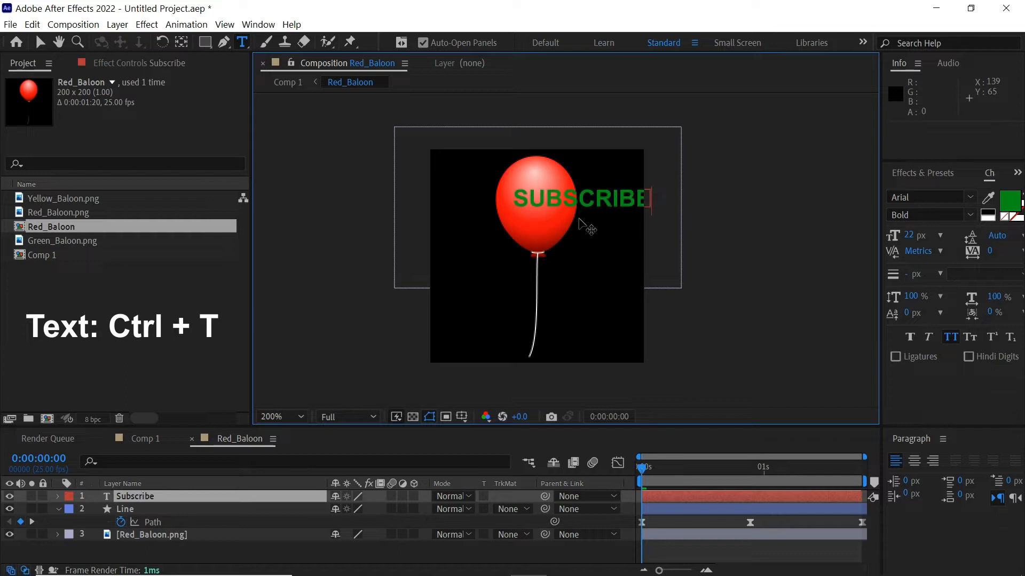
key(Escape)
key(v)
drag(601, 198, 553, 201)
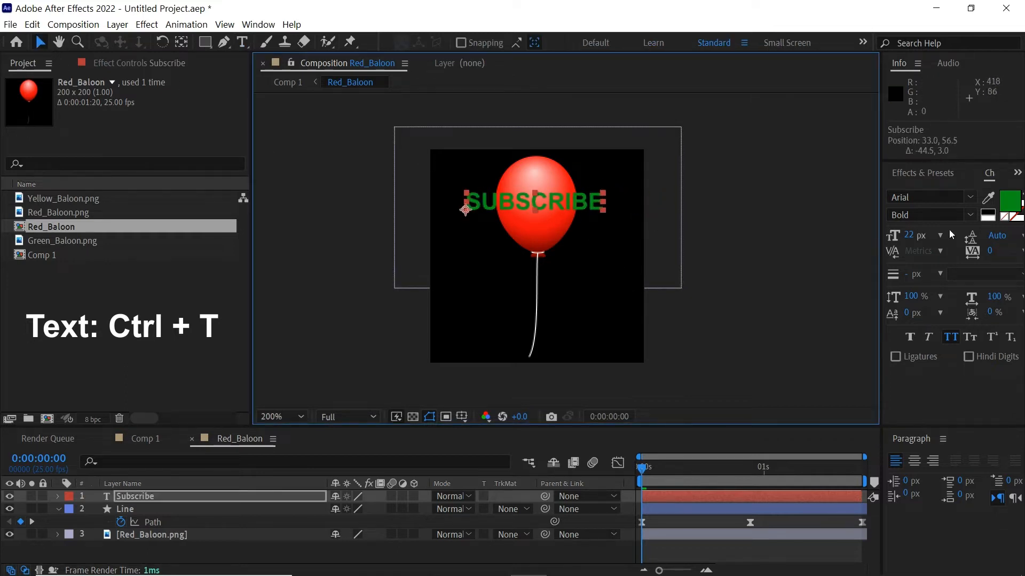
Make the SUBSCRIBE text white (FFFFFF), 10 px, and centre it on the balloon
click(1009, 201)
text(ffffff)
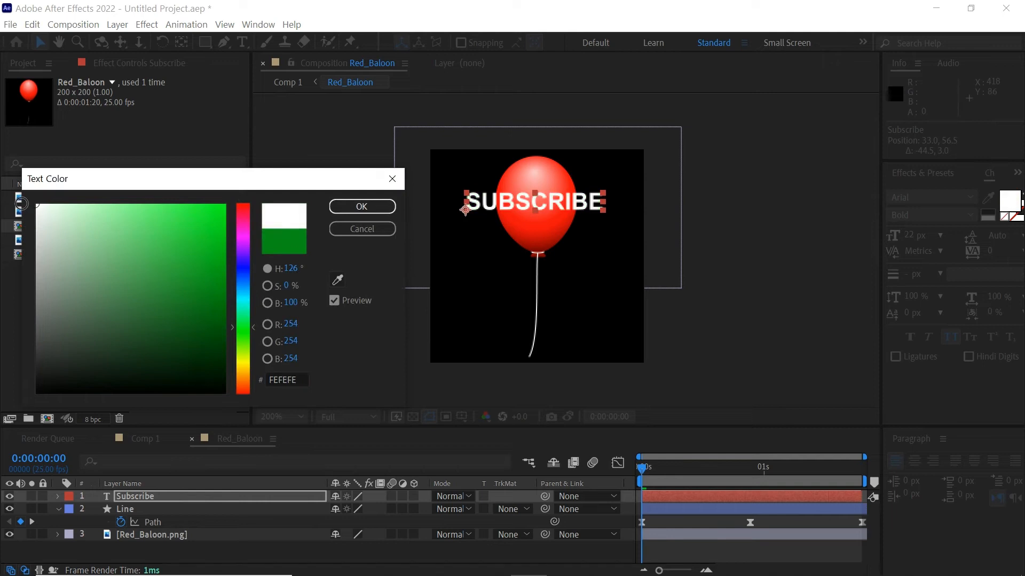
click(361, 208)
click(288, 496)
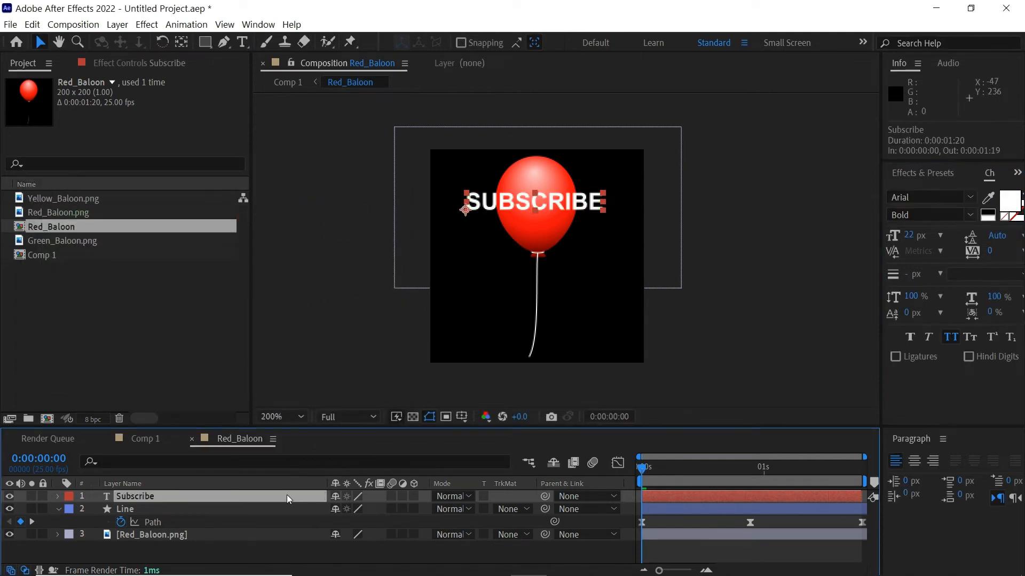
click(914, 236)
text(10)
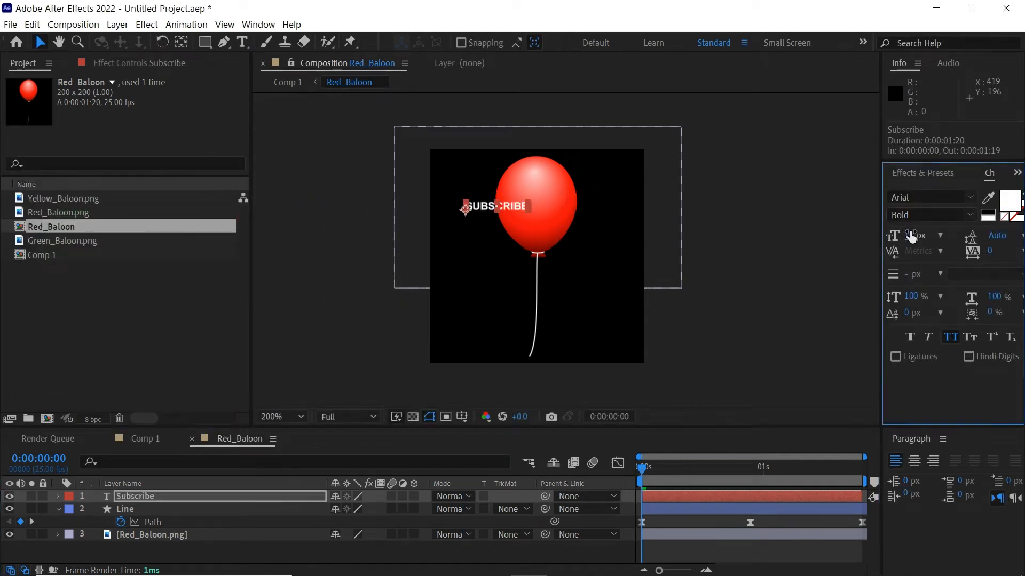
drag(482, 213, 521, 210)
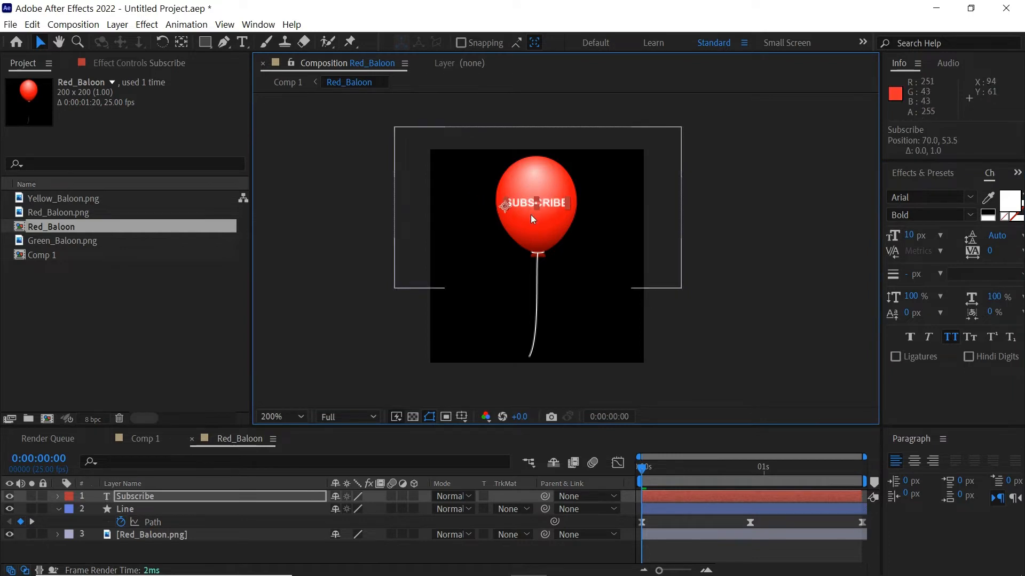
click(708, 494)
Find the Bulge effect and apply it to the Subscribe text layer
click(922, 172)
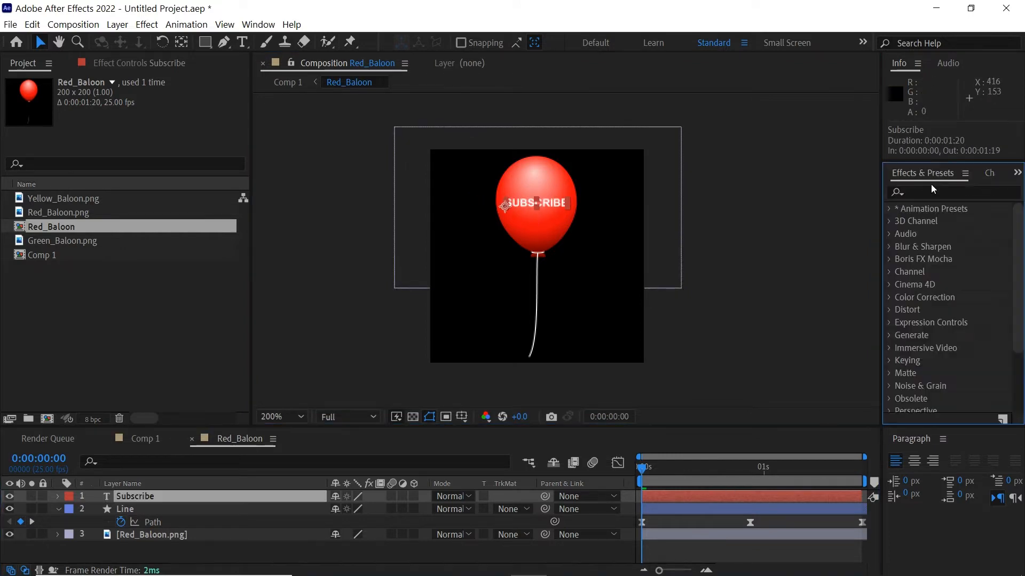
click(928, 191)
text(bulge)
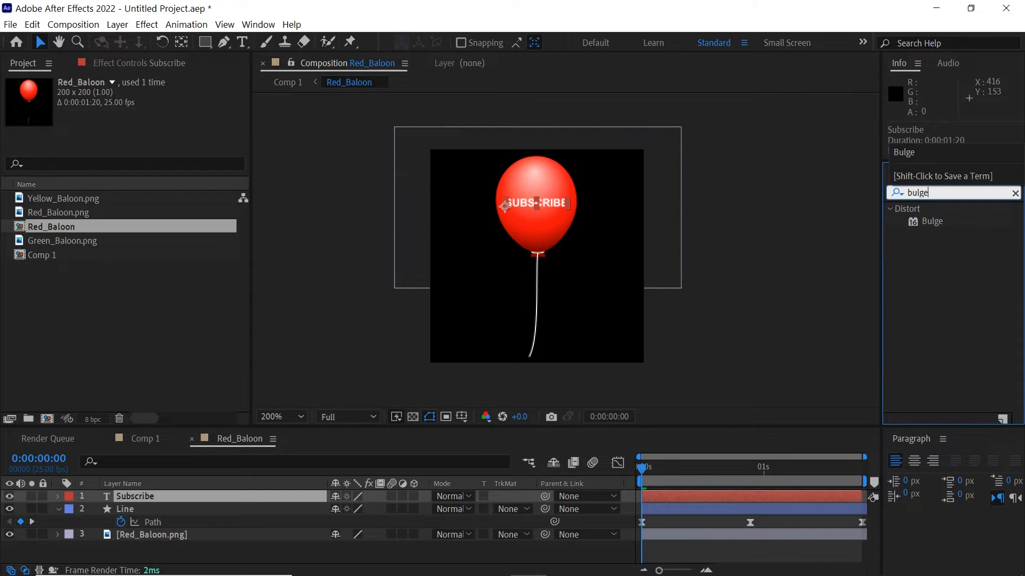
click(937, 224)
drag(921, 228, 684, 499)
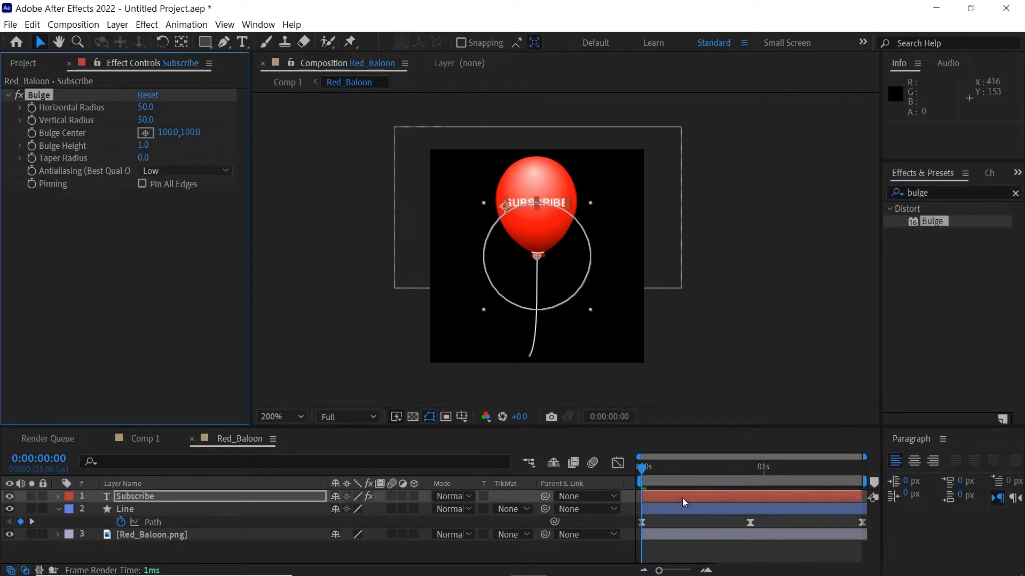
drag(538, 256, 538, 203)
Zoom in on the balloon and centre the bulge on the SUBSCRIBE text
key(z)
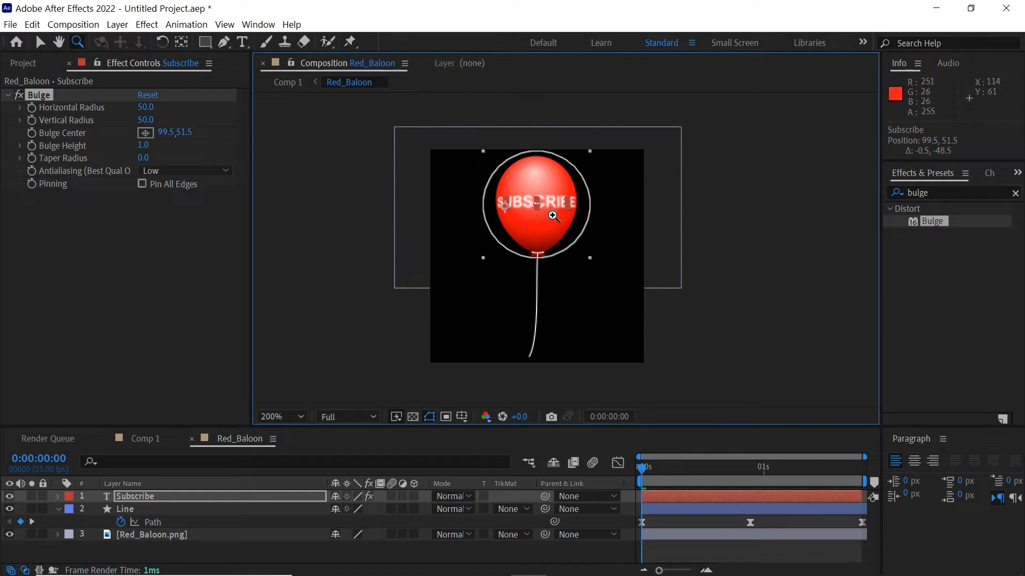
click(677, 217)
drag(658, 235, 887, 236)
key(v)
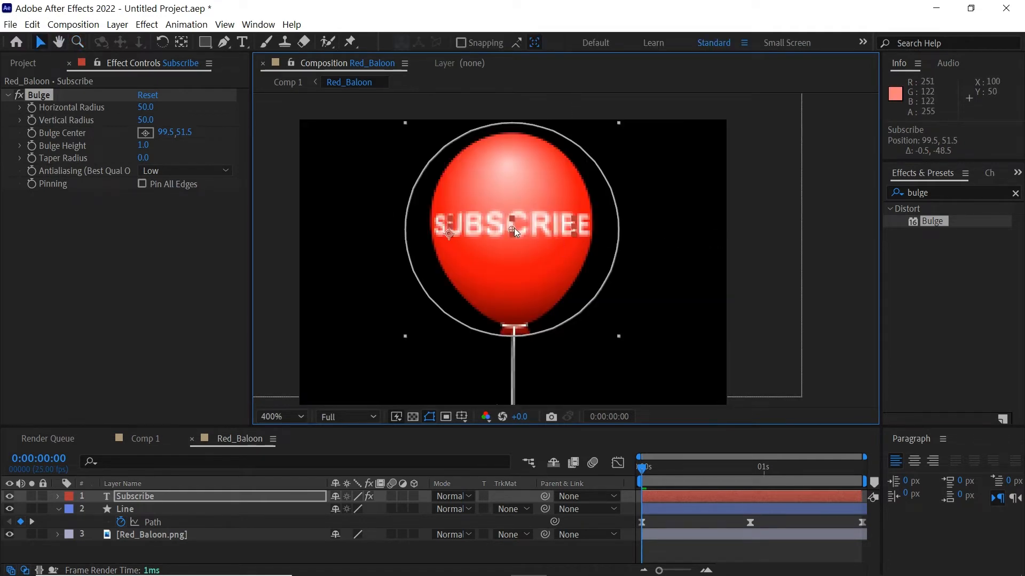
drag(513, 228, 513, 224)
Set the Bulge Horizontal Radius to 45 and Bulge Height to 1.0
mouse_move(144, 108)
mouse_down()
mouse_move(128, 107)
mouse_move(145, 112)
mouse_up()
key(ctrl+z)
click(146, 108)
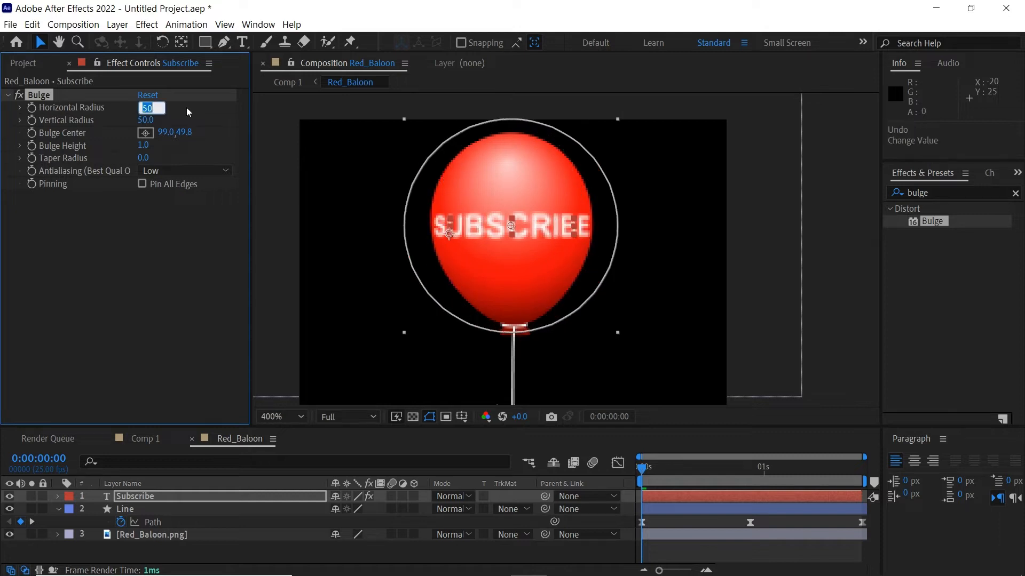
key(Return)
drag(143, 145, 112, 149)
click(827, 184)
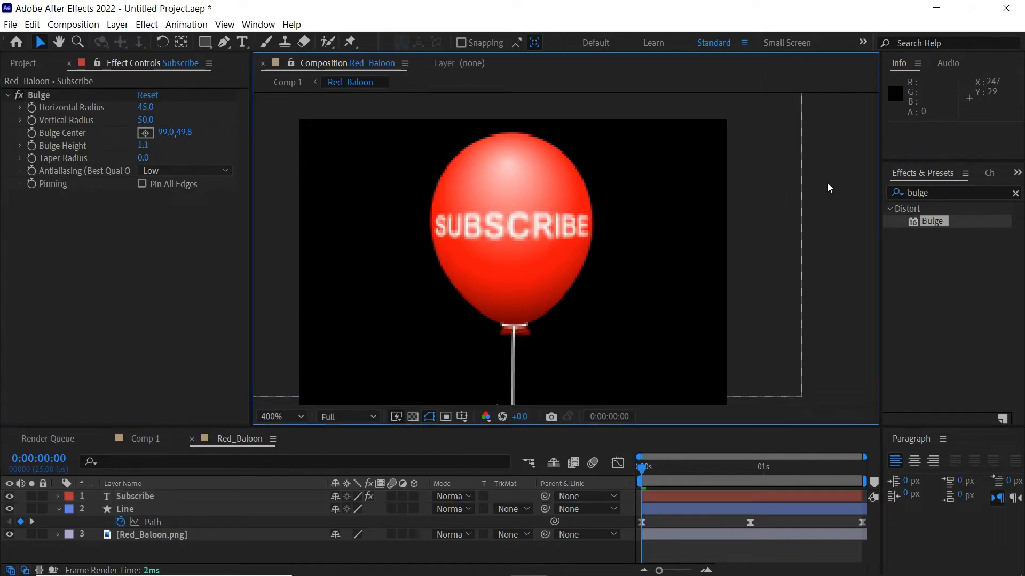
click(146, 146)
text(1)
key(Return)
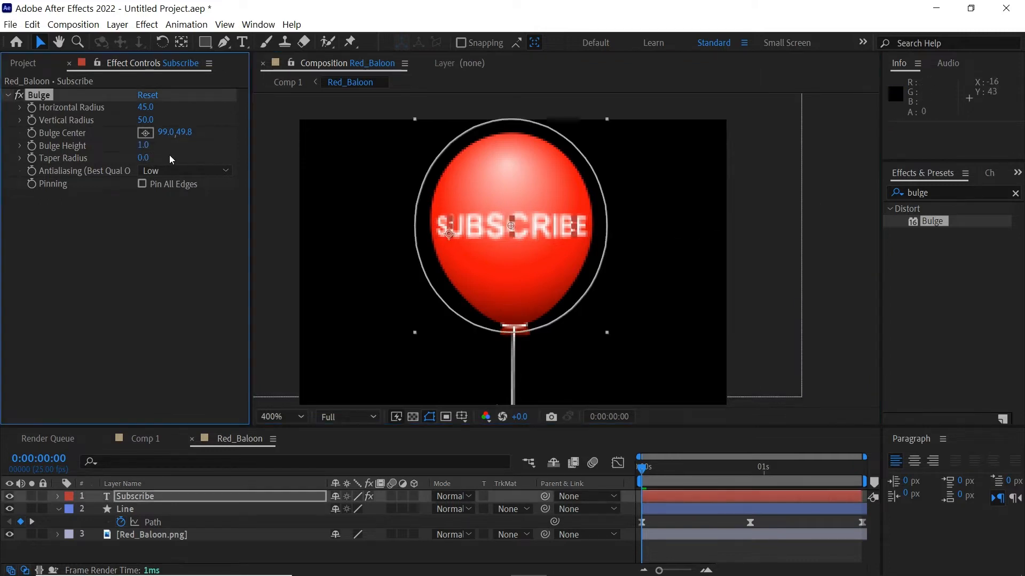
Zoom back out, enlarge the timeline and preview the animation to the last frame
key(z)
alt+click(634, 233)
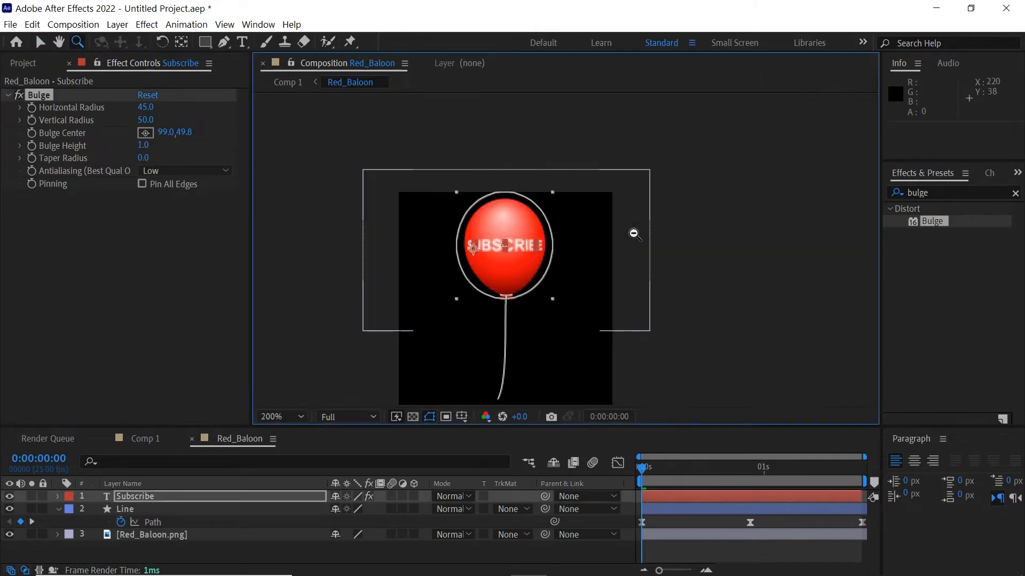
key(v)
click(729, 292)
drag(730, 293, 734, 263)
drag(288, 425, 288, 407)
drag(664, 455, 857, 458)
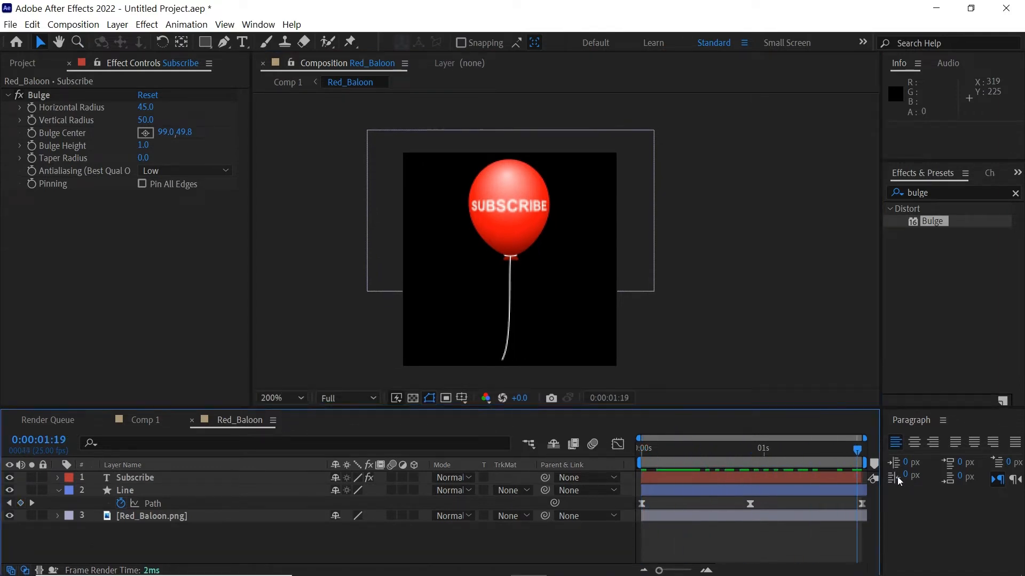
Parent the Subscribe text to the balloon image and enable Rotation keyframing on it
click(198, 482)
drag(541, 476, 161, 517)
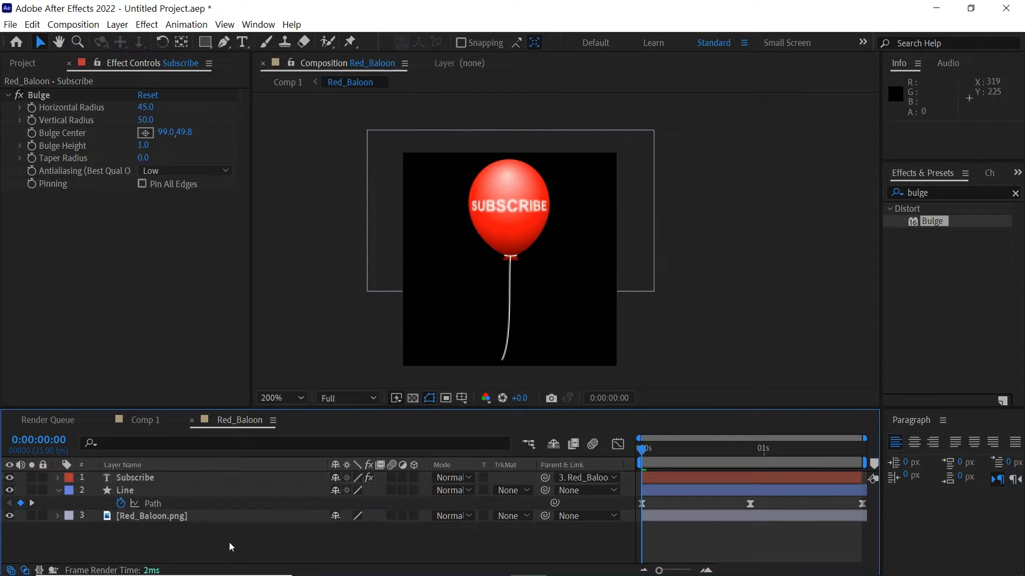
click(664, 521)
key(r)
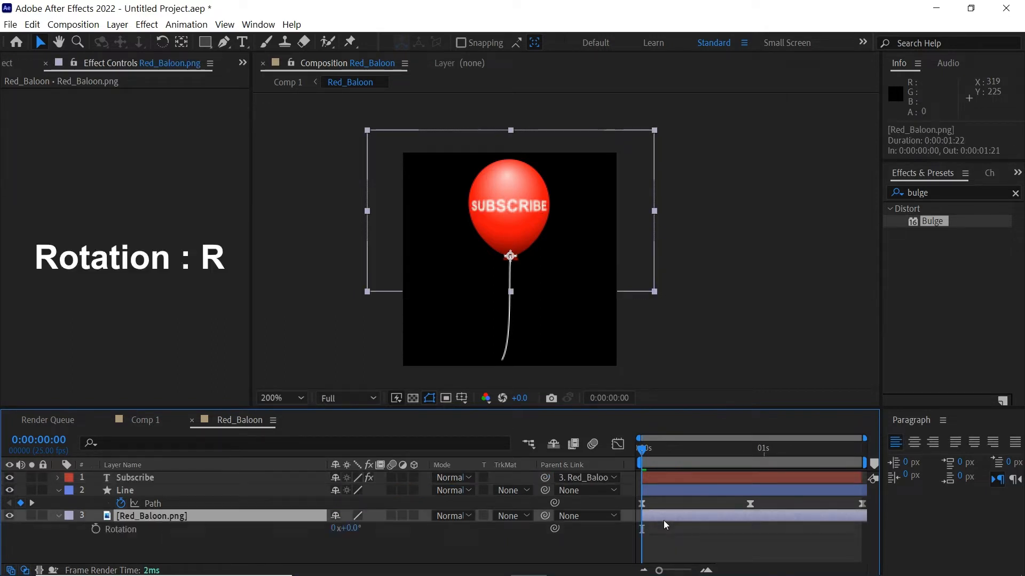
click(96, 530)
Keyframe the balloon's rotation at -1° at 0:00:00 and +1° at 0:00:00:22
click(748, 453)
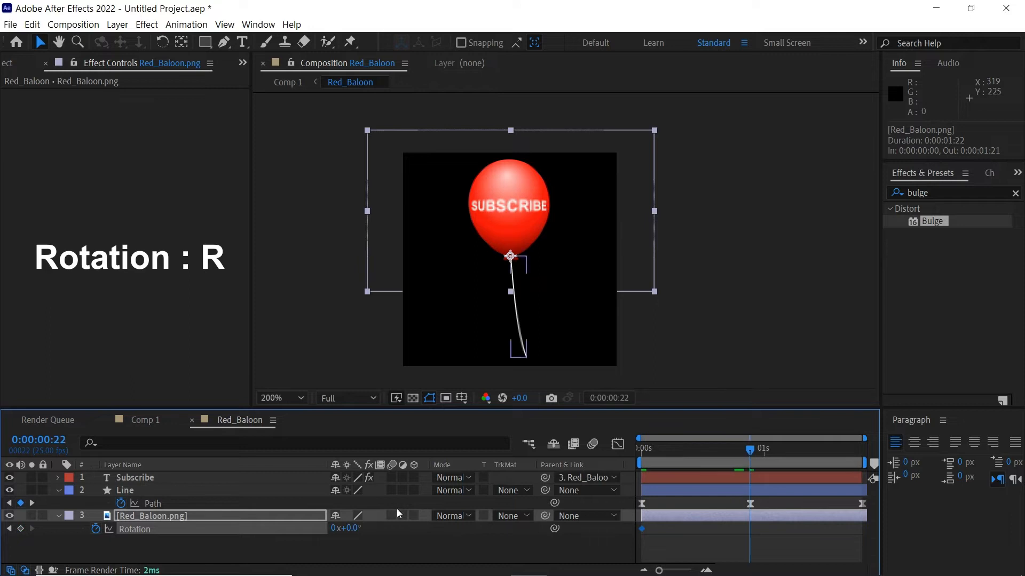
key(Home)
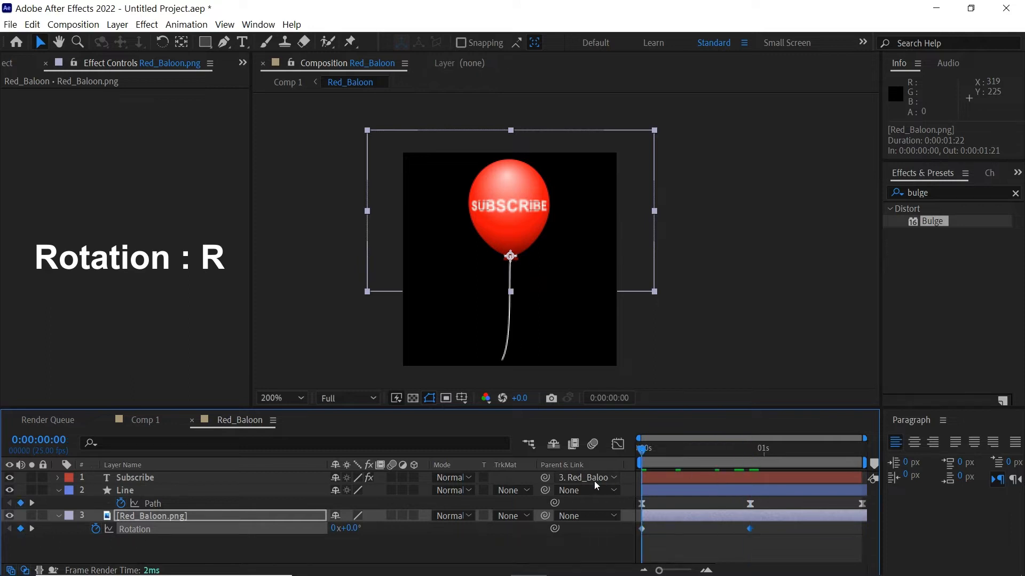
text(-1)
key(Return)
drag(650, 453, 750, 453)
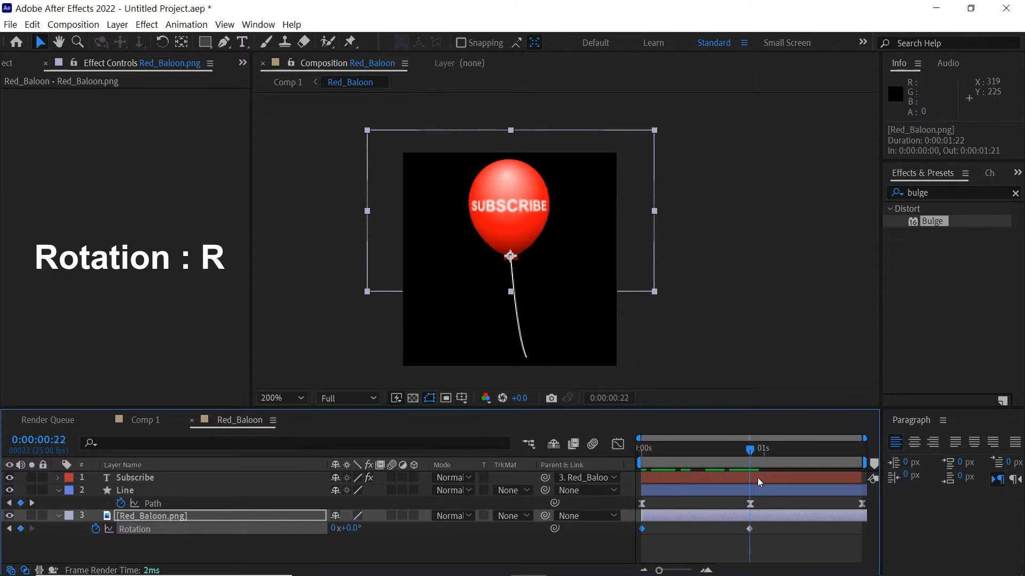
click(356, 528)
text(1)
key(Return)
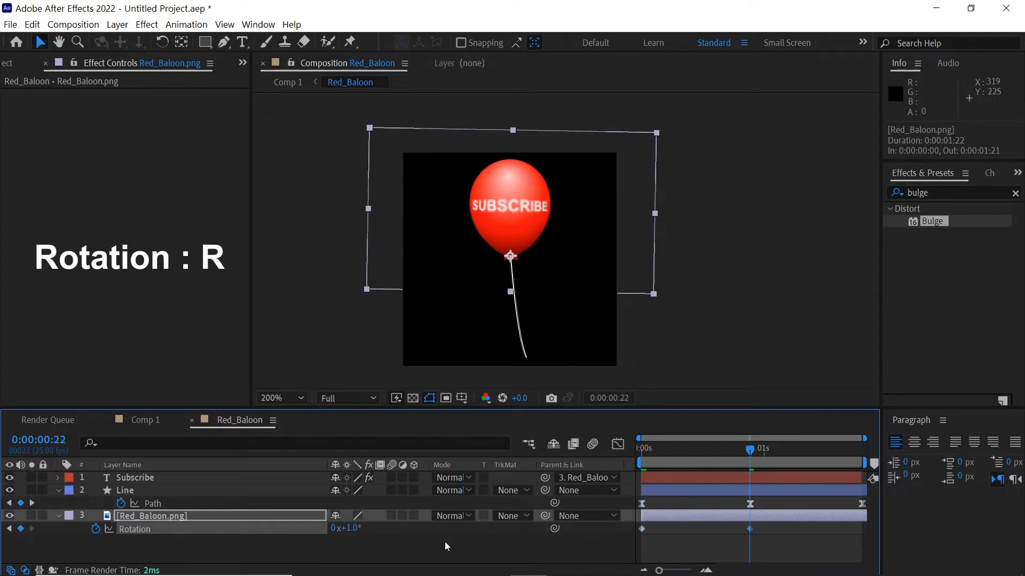
Select the first Rotation keyframe and bring the time back to it
click(642, 528)
drag(750, 450, 638, 454)
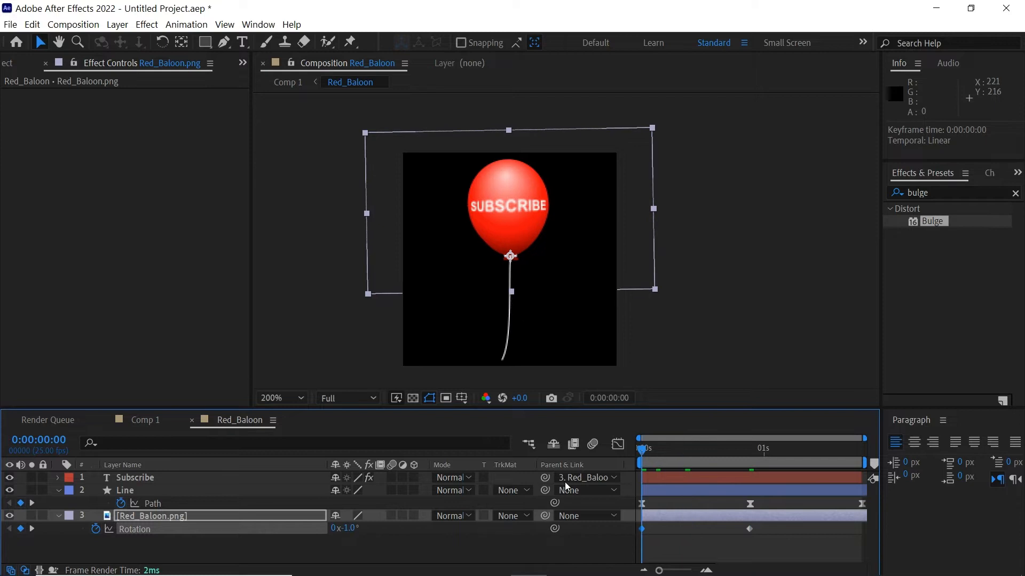
click(36, 26)
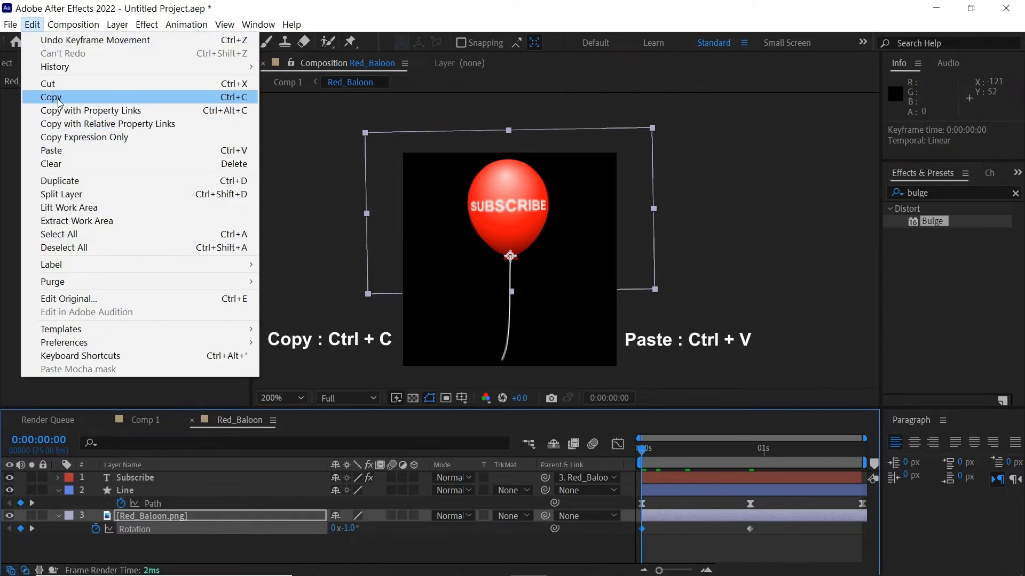
Copy the first -1° rotation keyframe and paste it at 0:00:01:19
click(58, 94)
drag(766, 462, 891, 479)
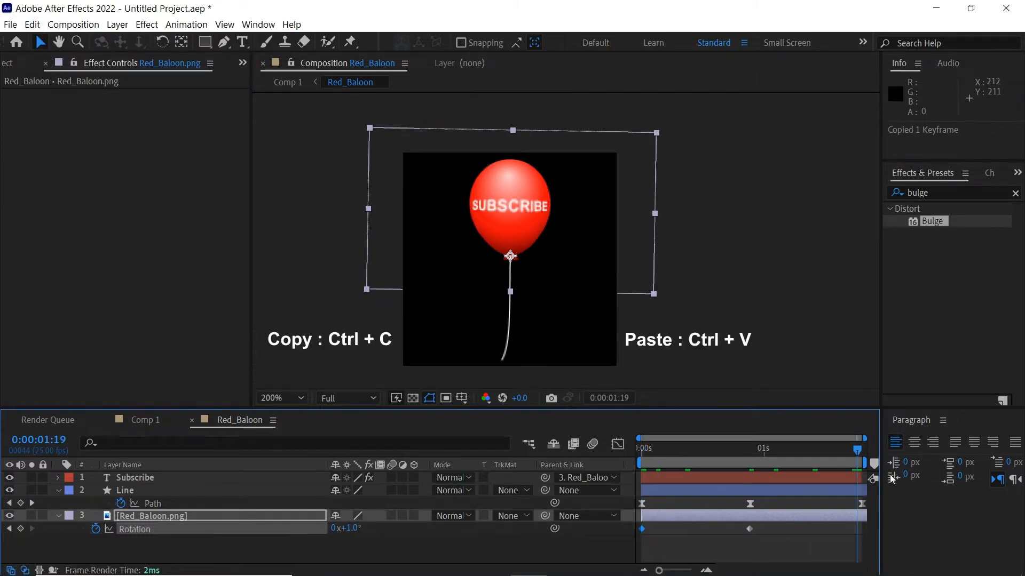
click(33, 25)
click(56, 151)
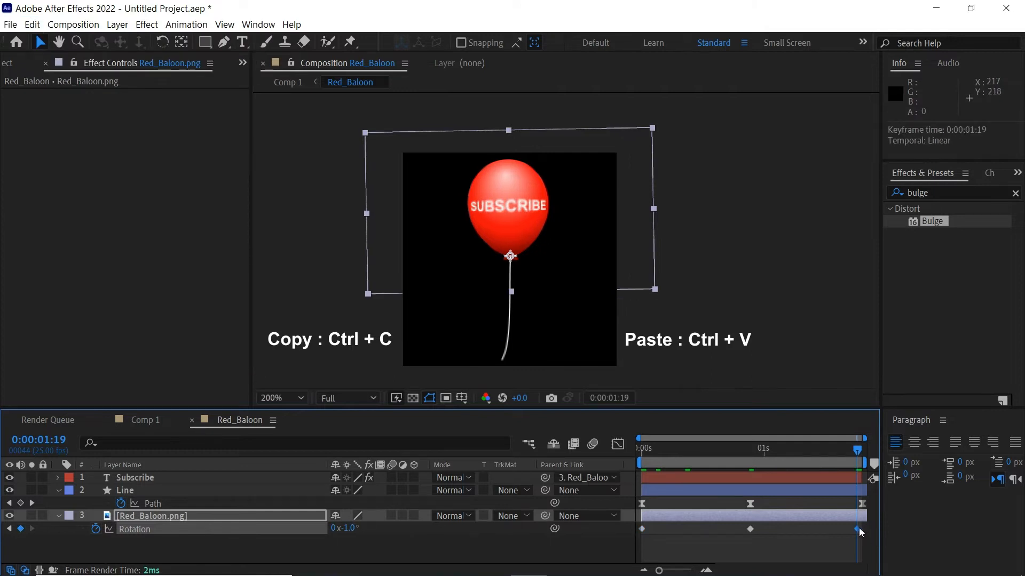
Apply Easy Ease to all three Rotation keyframes and preview the swing
click(178, 529)
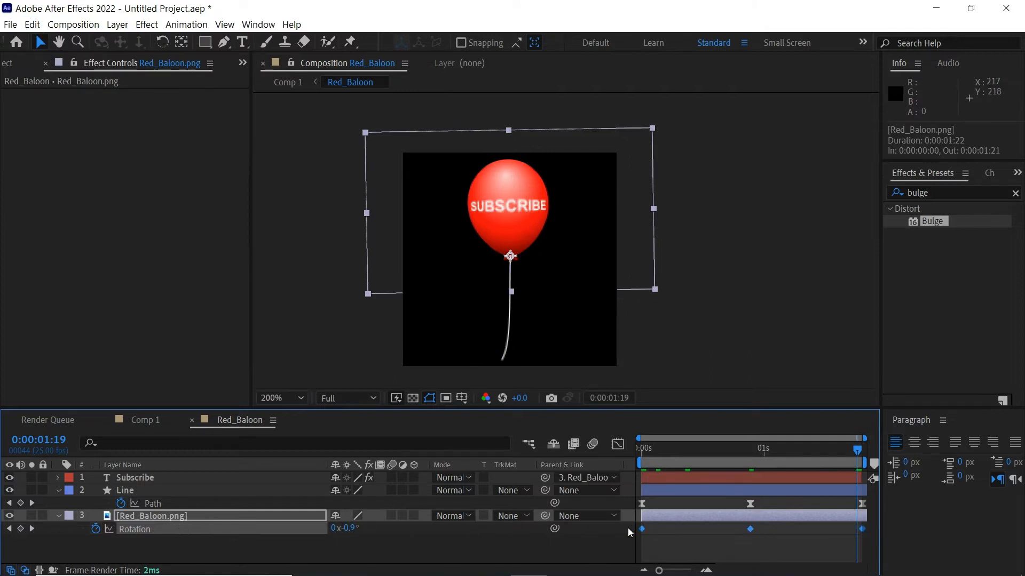
right_click(642, 528)
mouse_move(670, 518)
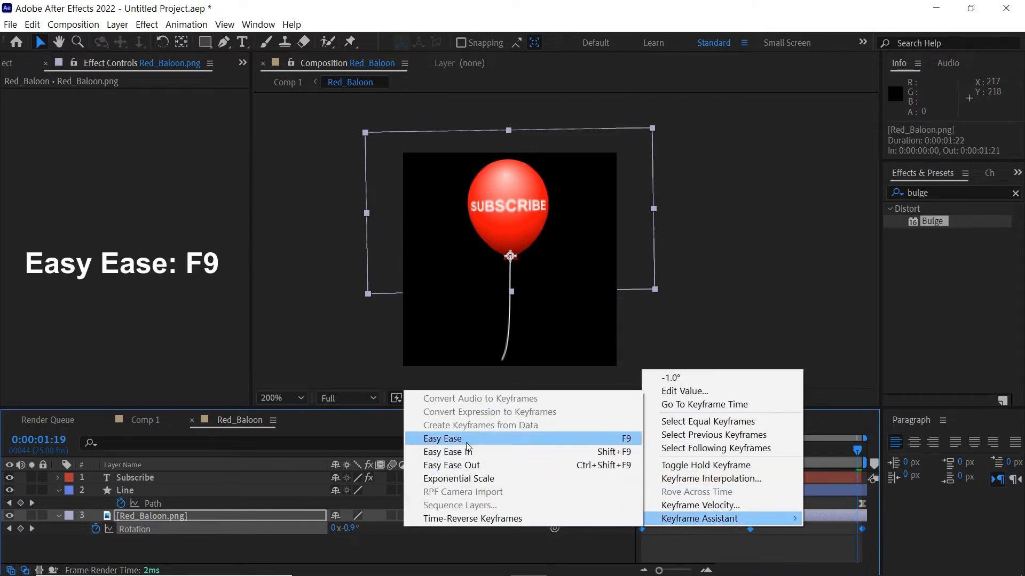
click(442, 439)
key(space)
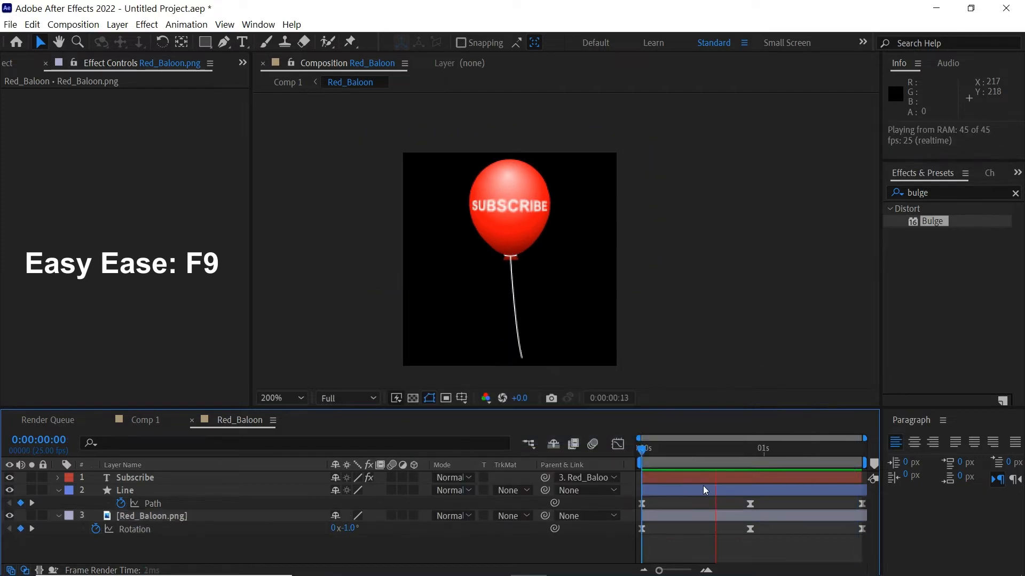
key(space)
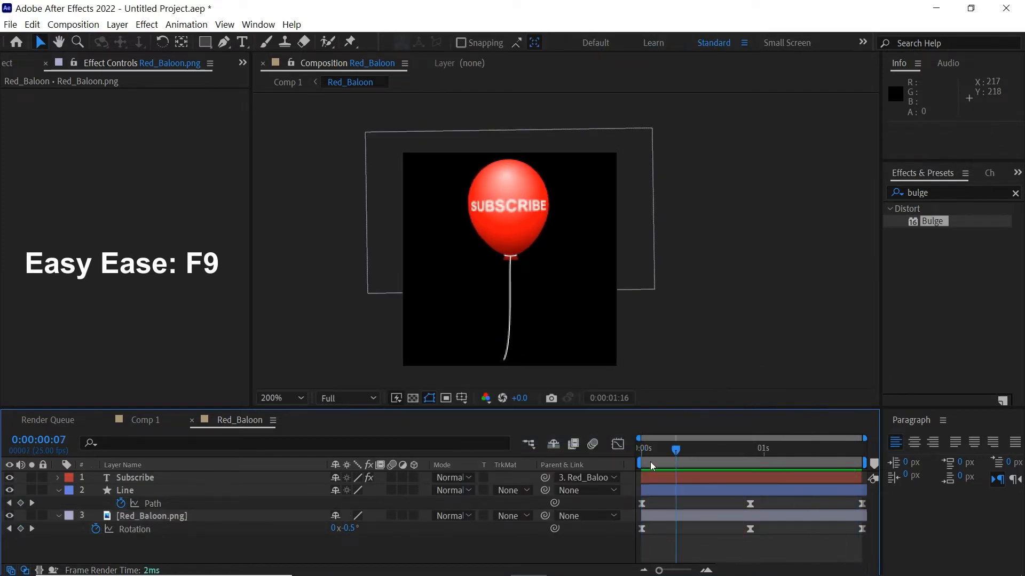
Hide the Subscribe text layer, switch to Comp 1 and select Red_Baloon
click(114, 482)
click(10, 481)
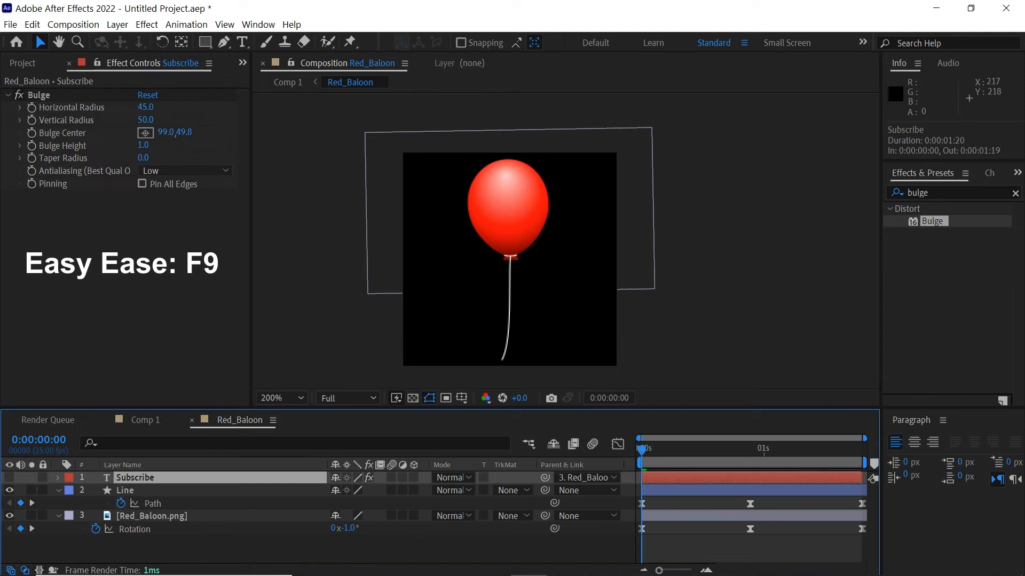
key(Tab)
click(643, 338)
click(649, 479)
Enable Time Remapping on the Red_Baloon layer in Comp 1
right_click(120, 477)
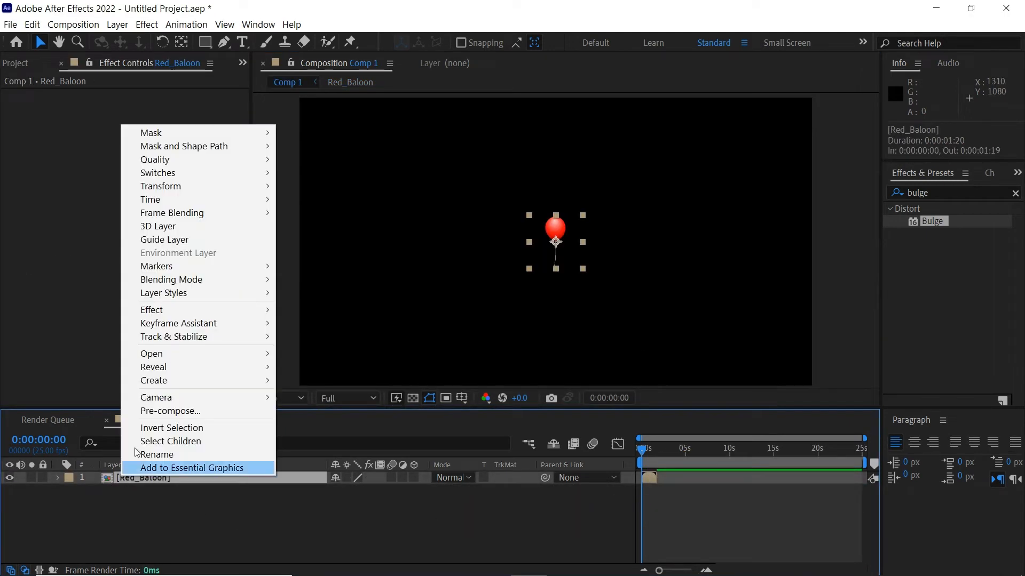
mouse_move(177, 201)
click(344, 199)
scroll(681, 511, up, 3)
drag(651, 453, 683, 464)
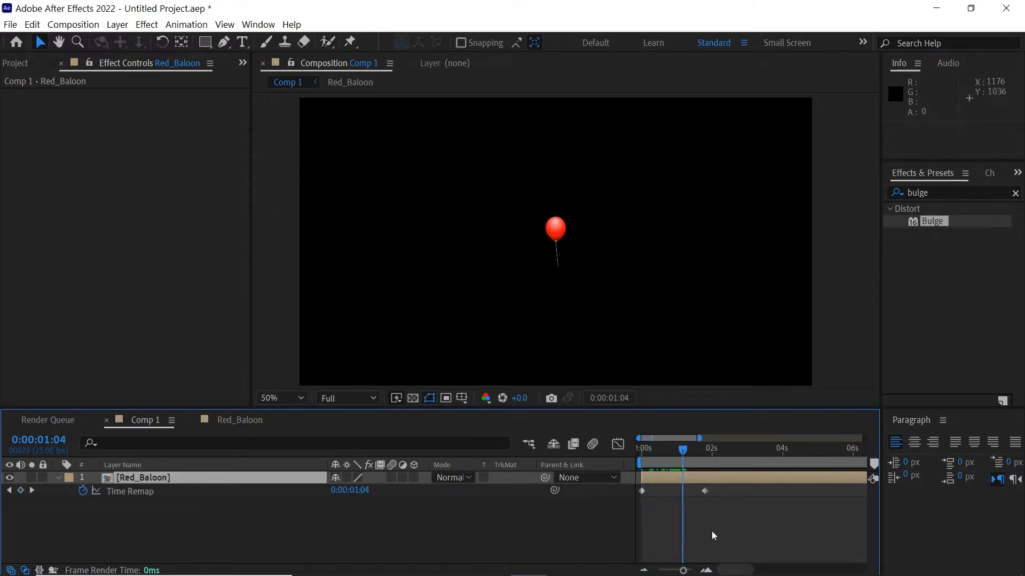
Set the composition view to 100% and preview Comp 1
click(713, 536)
key(z)
click(578, 237)
key(v)
key(space)
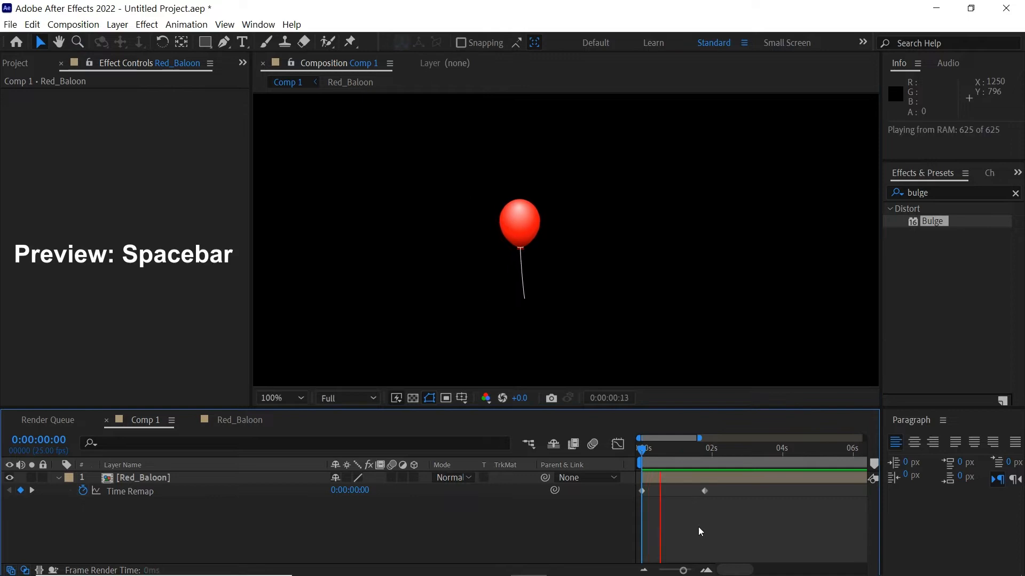
key(space)
Add a loopOut(type = "cycle") expression to the Time Remap property
key(j)
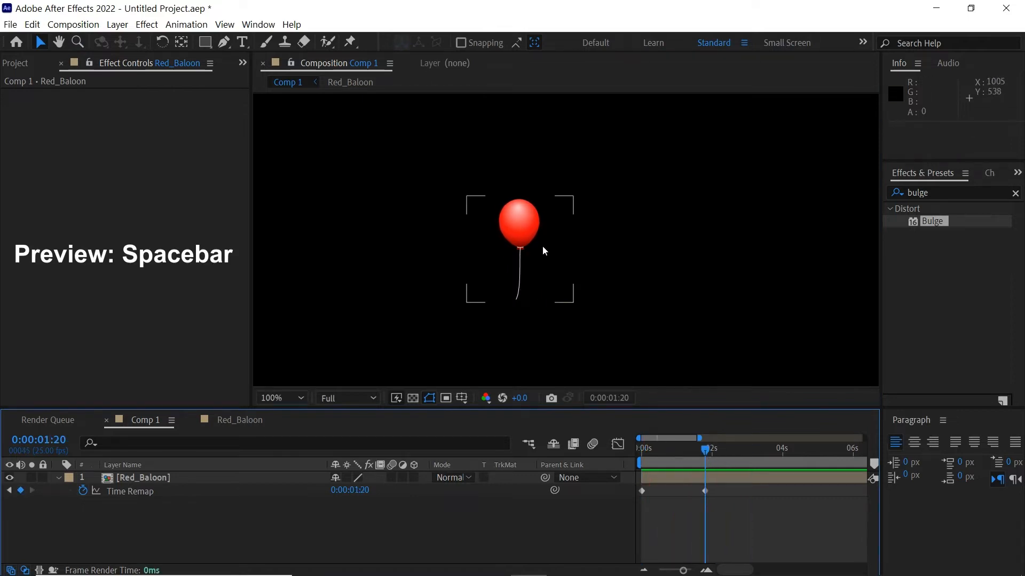
alt+click(82, 491)
click(383, 504)
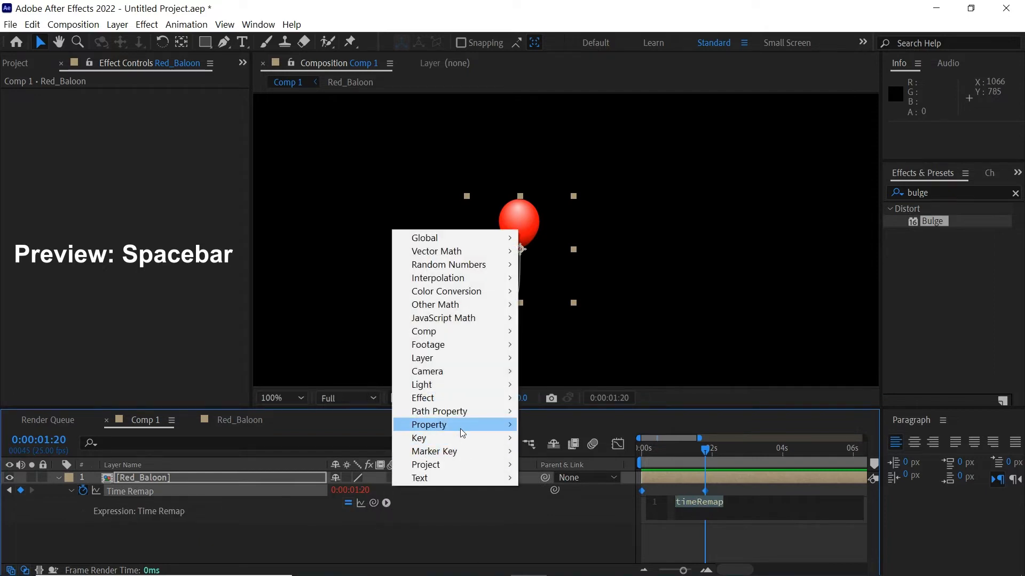
mouse_move(460, 425)
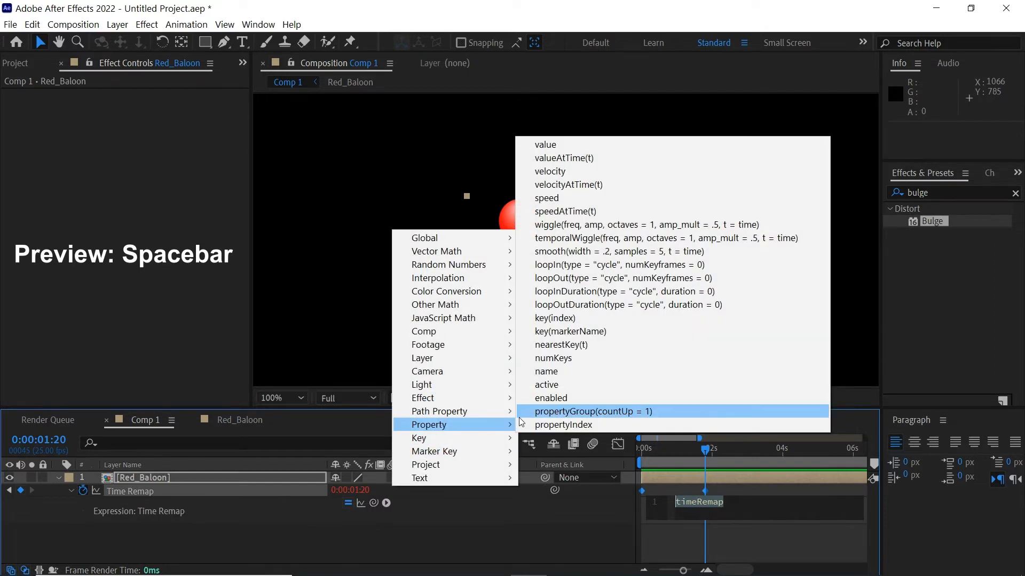
click(587, 281)
Return to the start and preview the looping balloon animation
click(693, 530)
drag(706, 450, 642, 476)
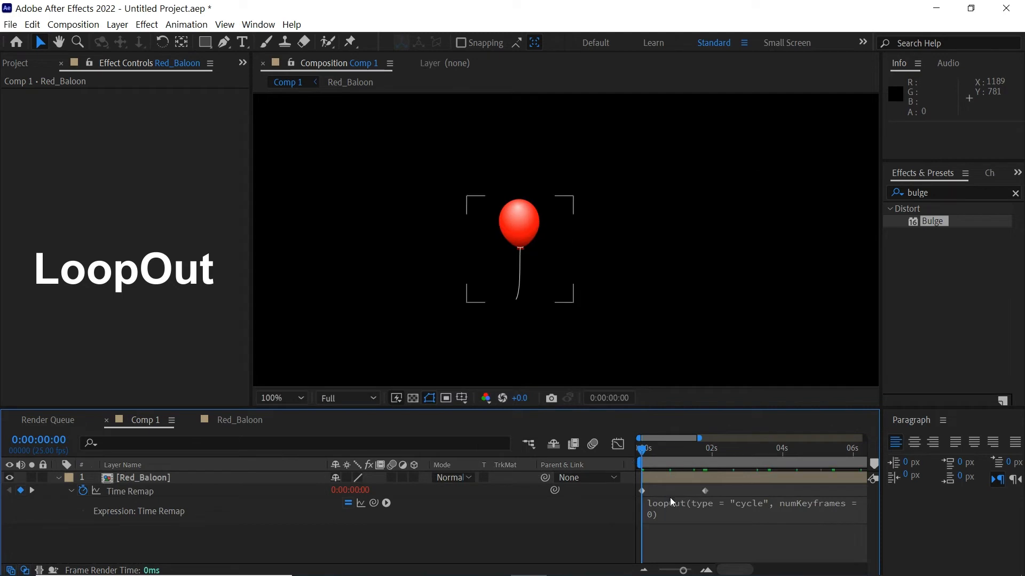
key(space)
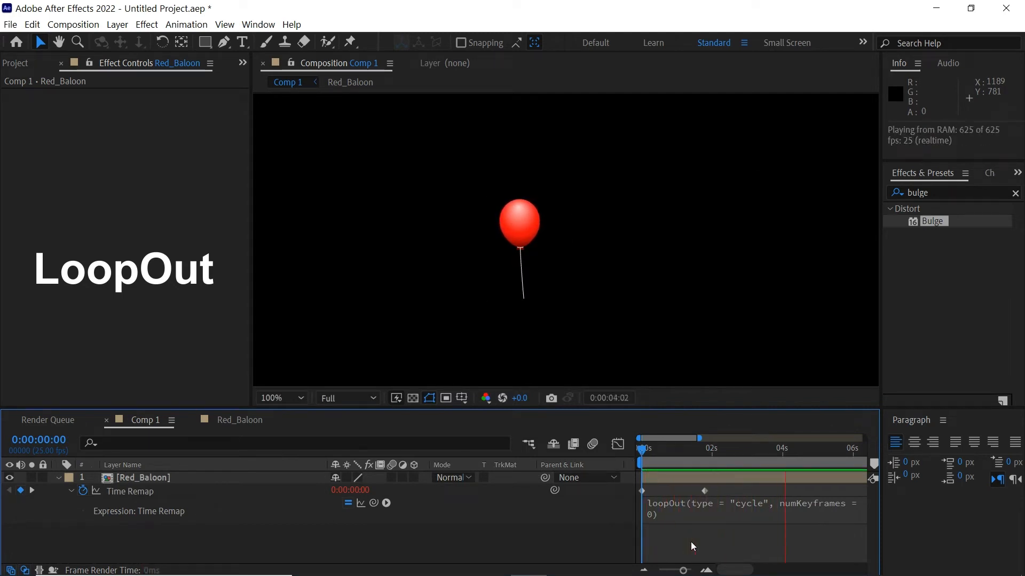
key(space)
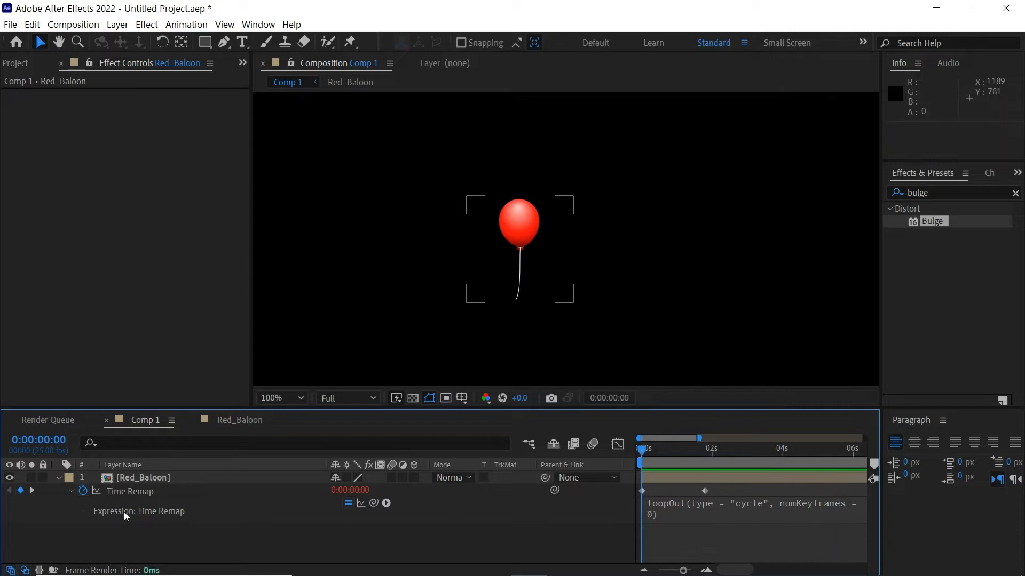
Collapse the Red_Baloon layer and zoom the composition view out to 50%
click(59, 478)
click(105, 513)
scroll(613, 265, down, 1)
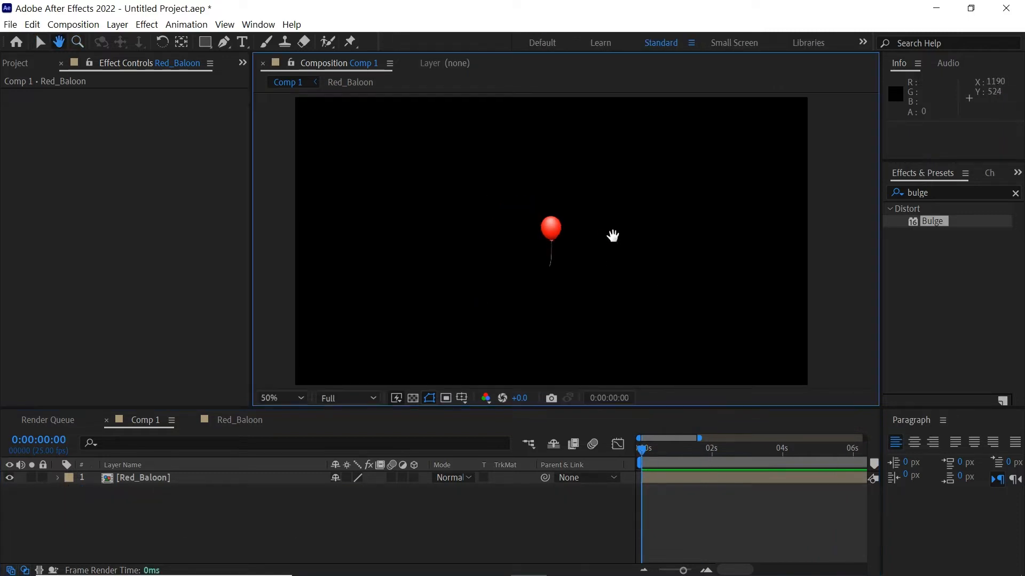
drag(611, 235, 620, 216)
click(15, 64)
Duplicate the Red_Baloon layer in Comp 1
click(165, 479)
click(32, 25)
click(53, 178)
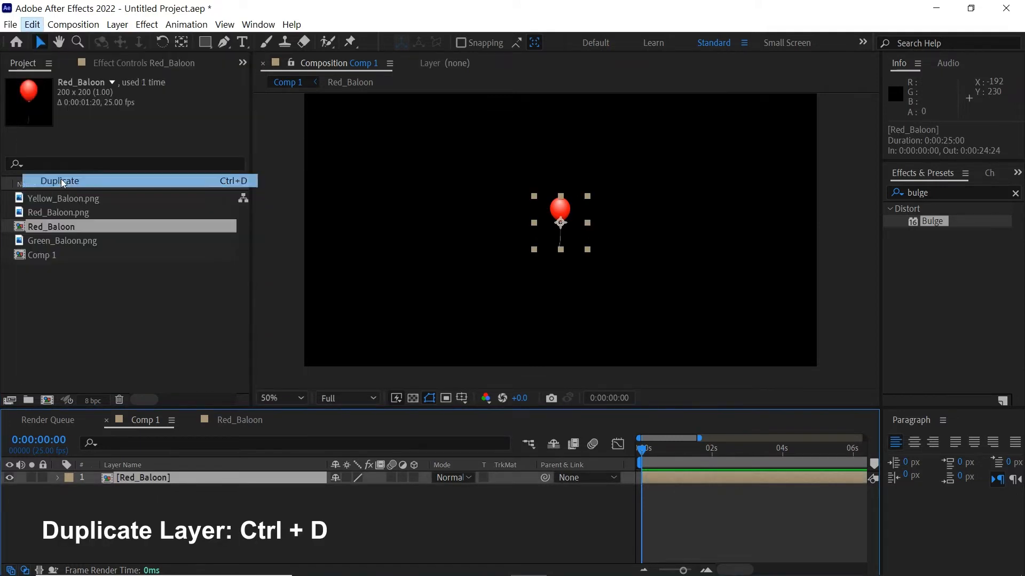
click(115, 519)
Duplicate the Red_Baloon comp and rename the copy Green_Baloon
click(55, 228)
click(32, 24)
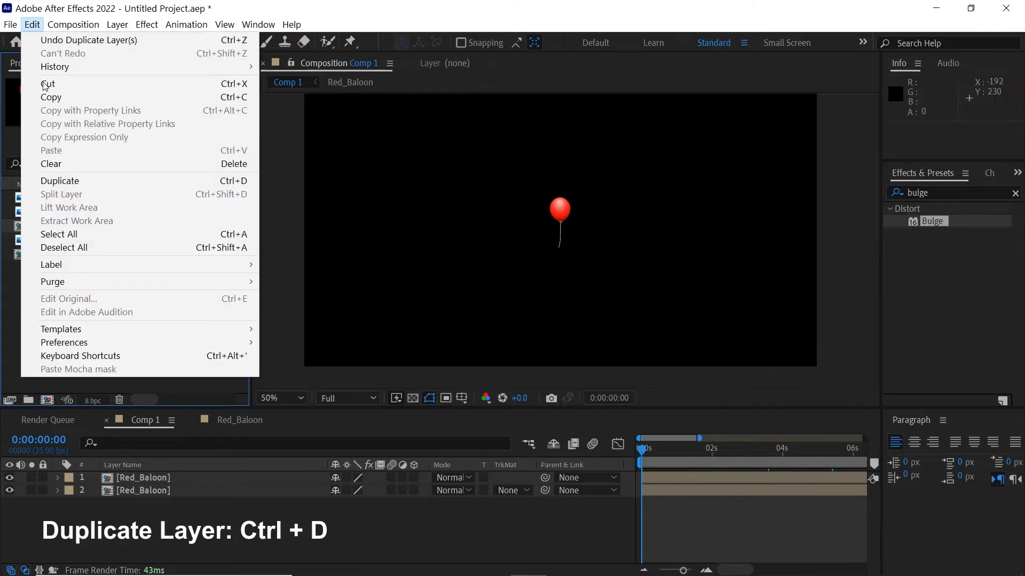
click(59, 180)
key(Return)
click(45, 226)
key(BackSpace)
key(BackSpace)
key(BackSpace)
text(Gr)
key(BackSpace)
key(BackSpace)
key(Return)
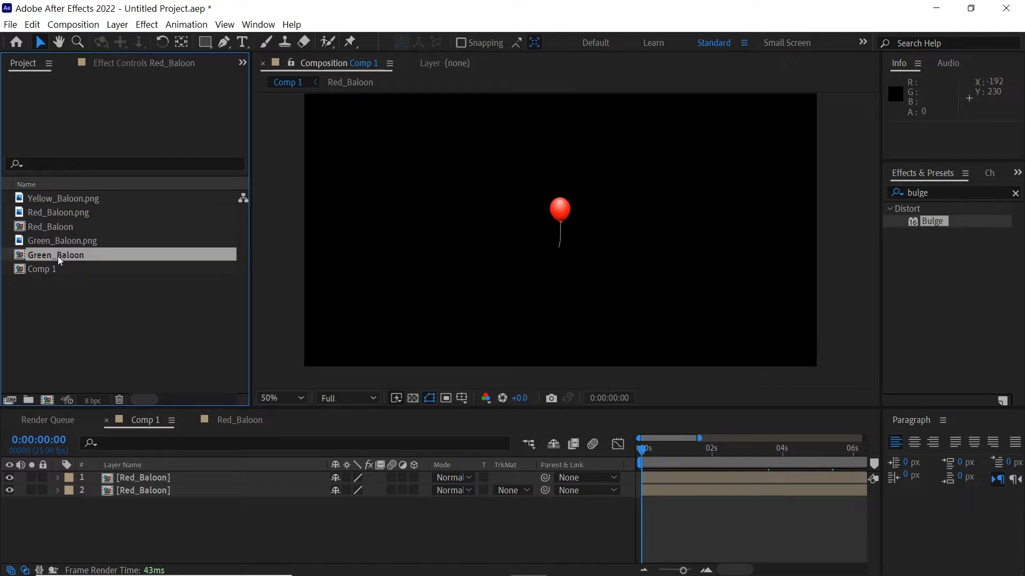
Replace the top layer's source with the Green_Baloon comp and open that comp
click(143, 477)
drag(67, 257, 124, 478)
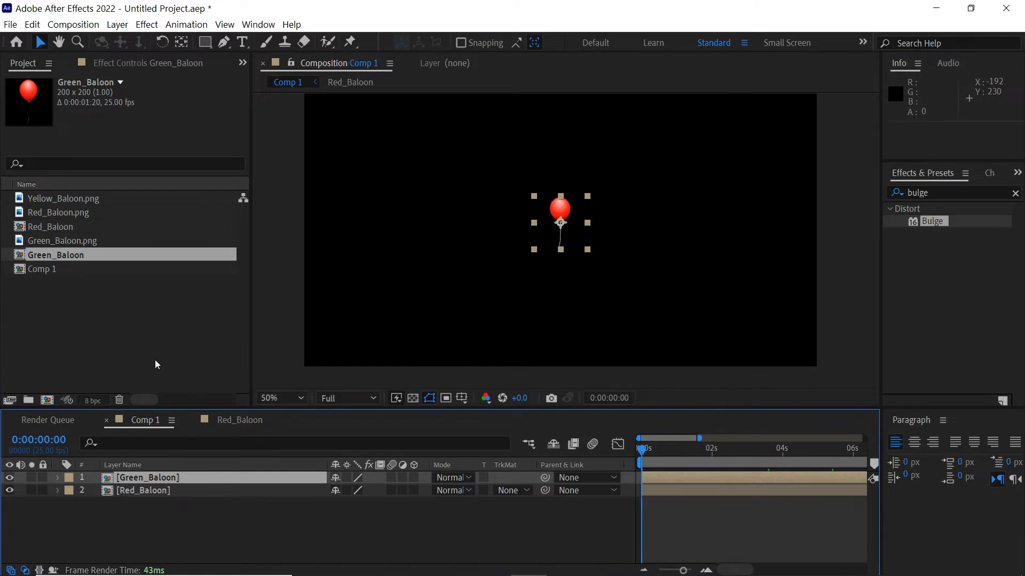
double_click(656, 476)
Swap the Red_Baloon.png image layer for Green_Baloon.png inside Green_Baloon
drag(654, 466, 664, 463)
click(661, 474)
click(657, 453)
click(655, 516)
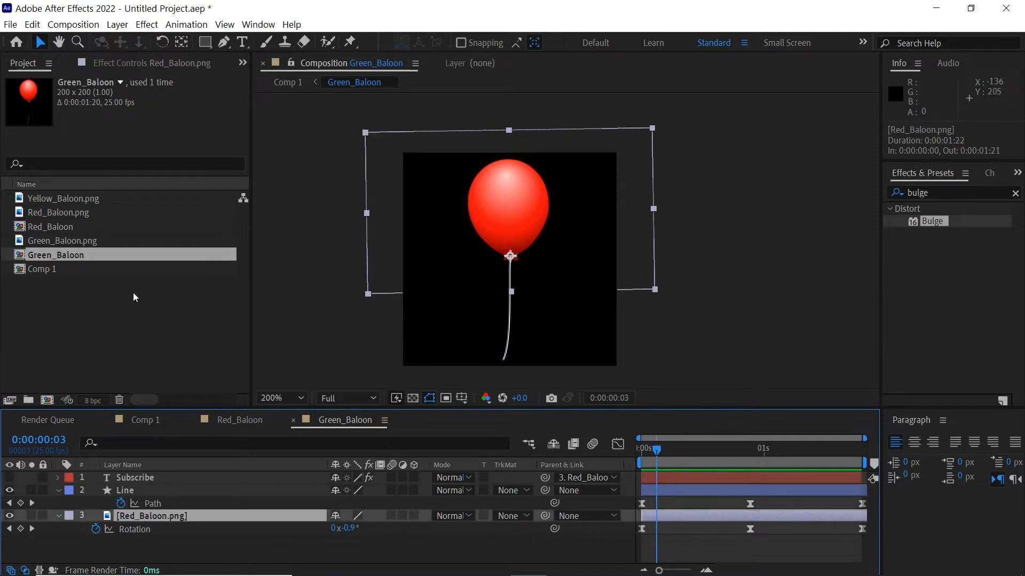
click(75, 241)
drag(71, 241, 159, 515)
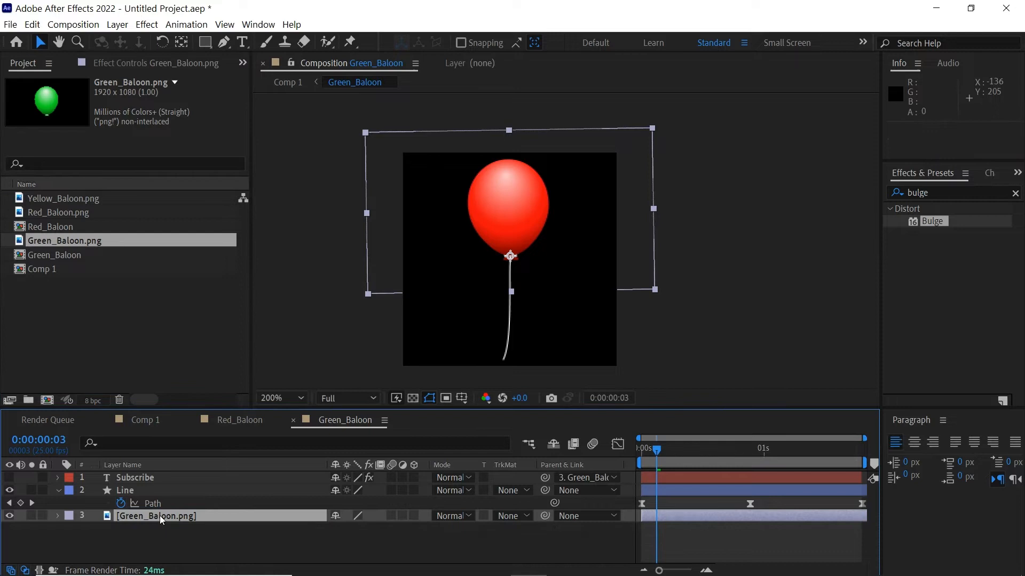
Preview the green balloon animation, move to frame 22, and unhide the Subscribe text layer
click(665, 536)
drag(688, 453, 629, 462)
key(space)
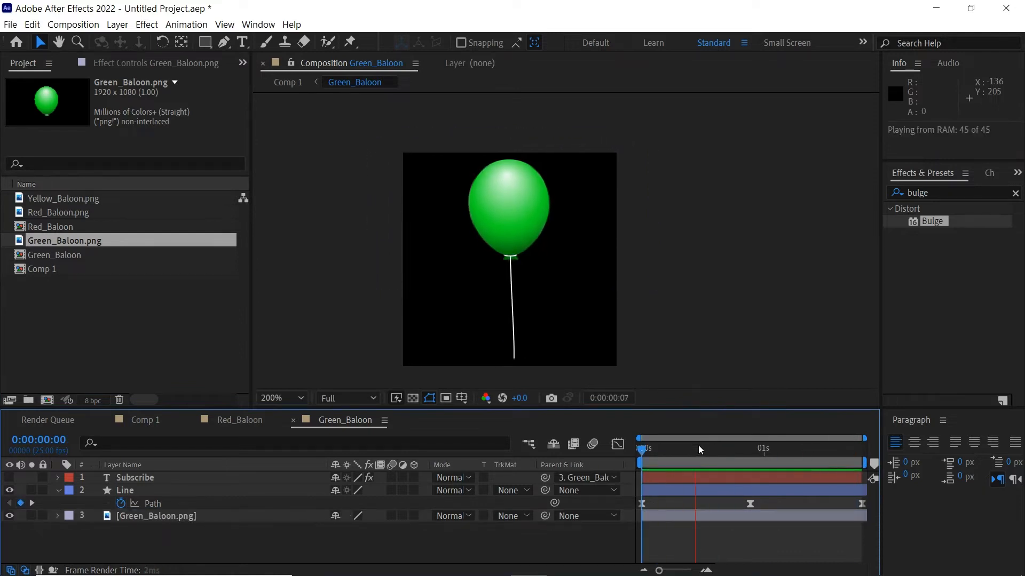
key(space)
drag(827, 458, 752, 470)
click(750, 479)
click(9, 477)
Retype the balloon text as LIKE and set its font size to 20 px
double_click(504, 206)
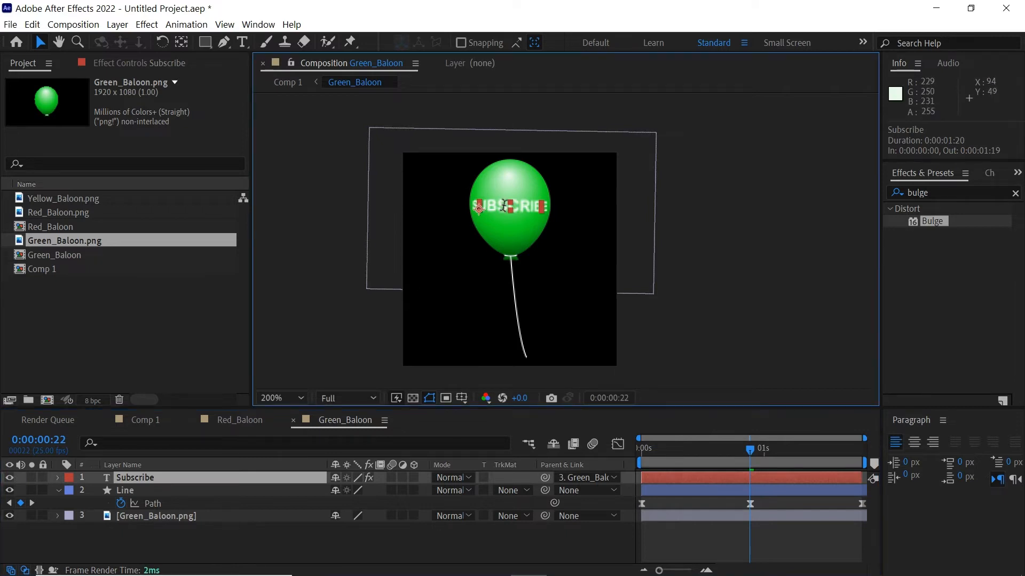
text(Li)
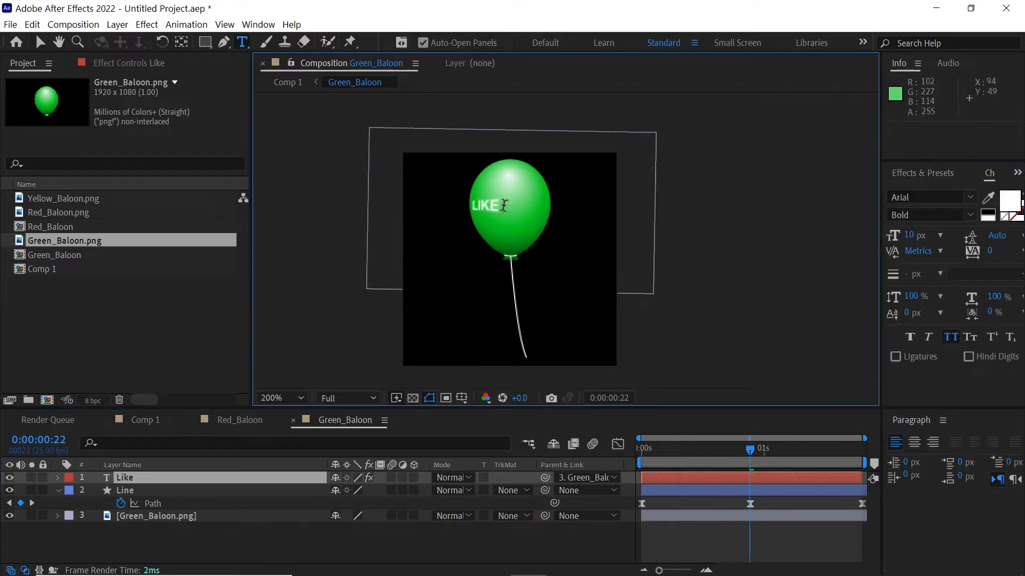
click(40, 42)
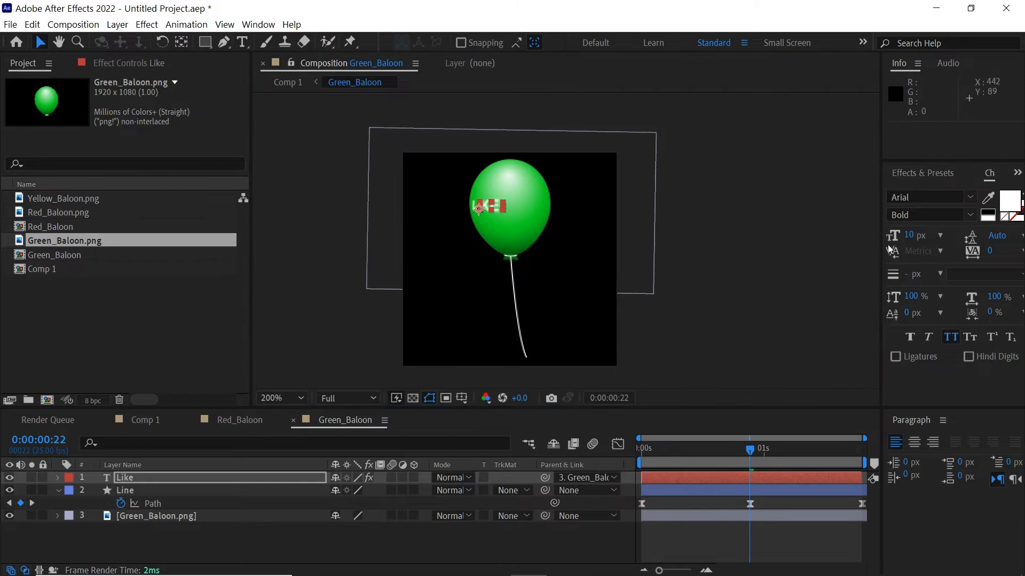
click(913, 235)
text(25)
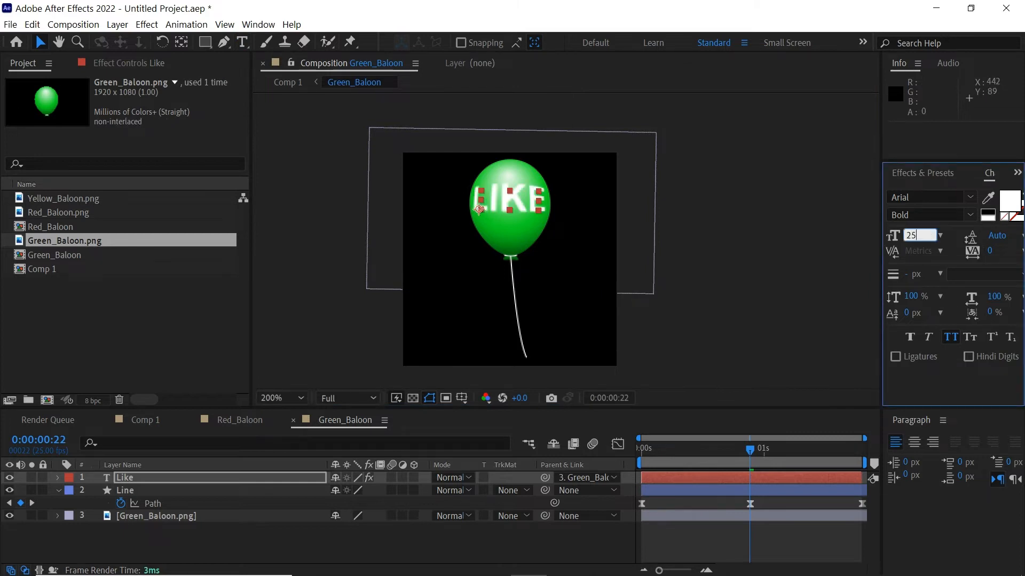
click(914, 235)
text(20)
key(Return)
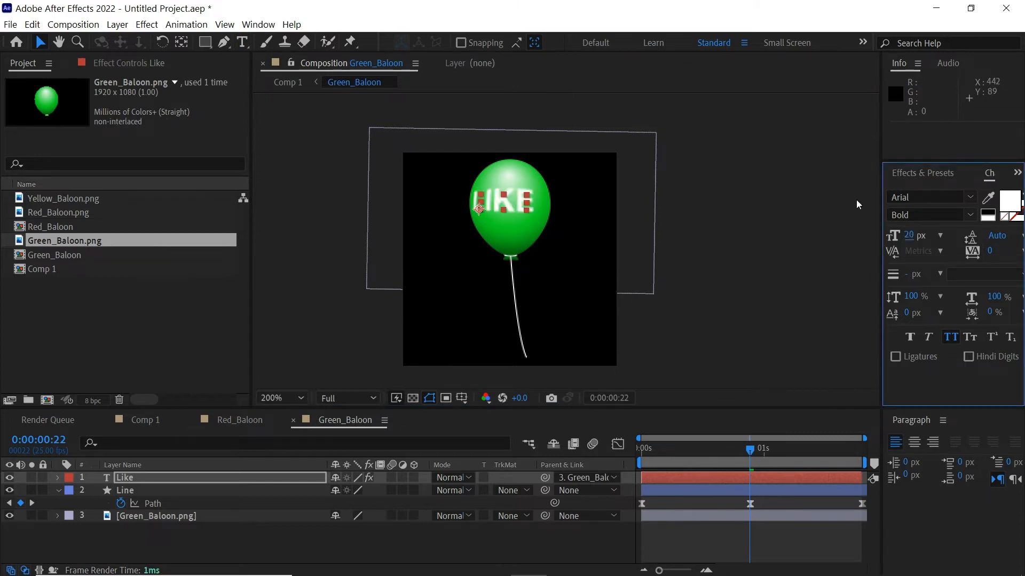
Colour the LIKE text with the balloon's sampled green, then brighten it slightly
scroll(549, 202, up, 2)
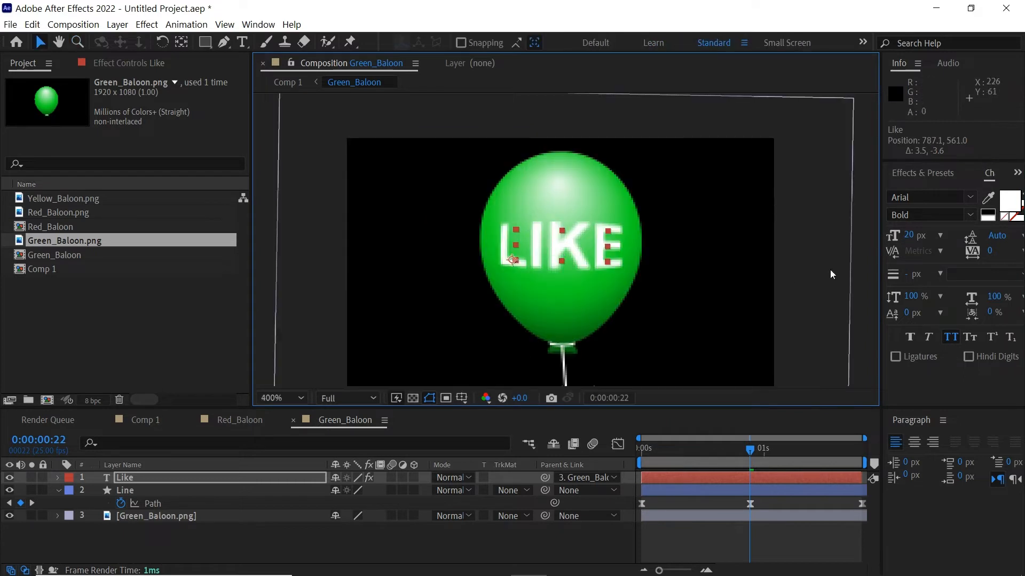
click(988, 200)
click(596, 320)
click(1007, 202)
drag(213, 263, 219, 285)
click(382, 210)
Zoom back to 200%, raise the Like layer's Bulge Height to 1.1, and preview
click(787, 531)
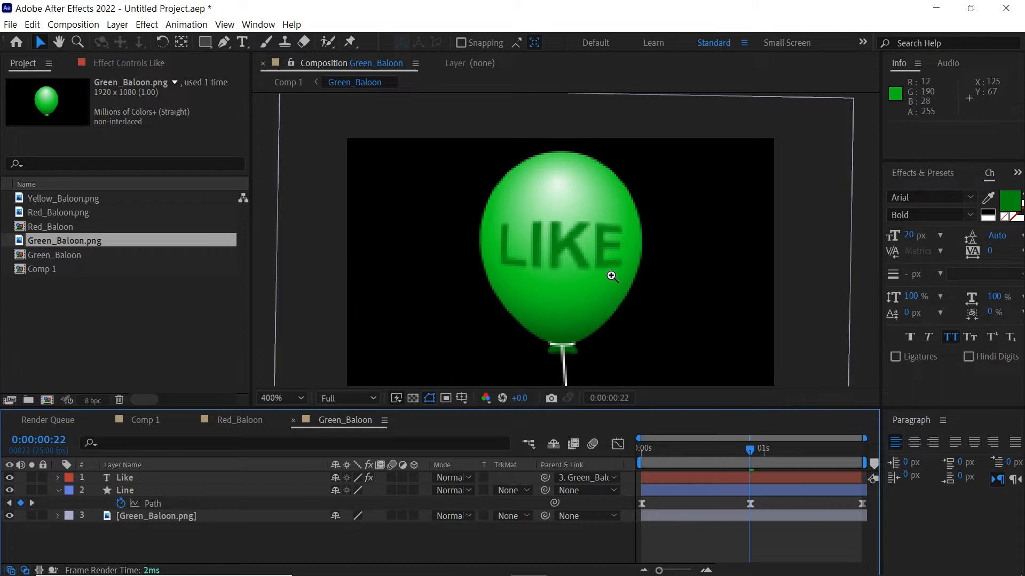
alt+click(613, 255)
key(v)
click(753, 480)
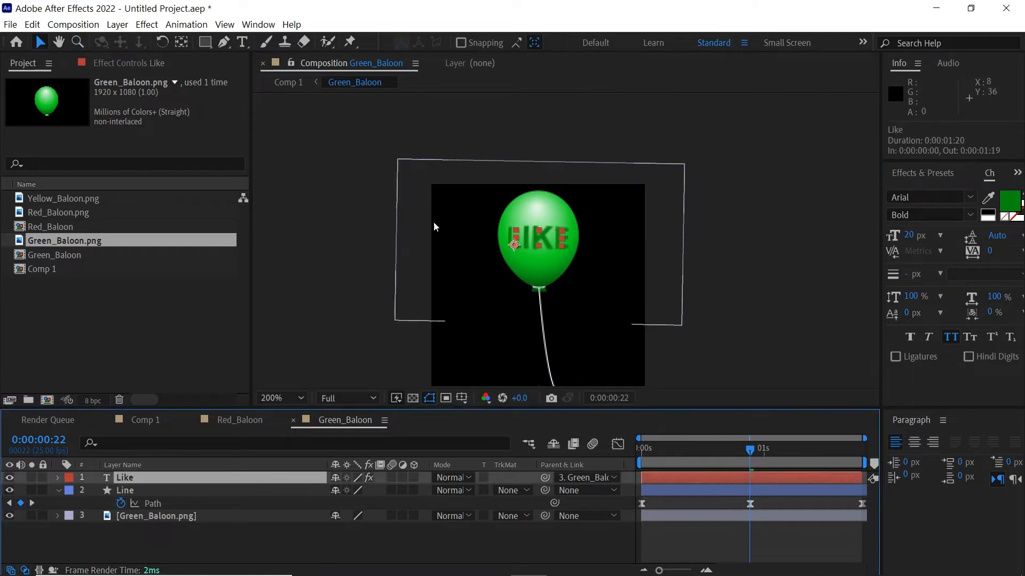
click(136, 65)
drag(145, 145, 153, 145)
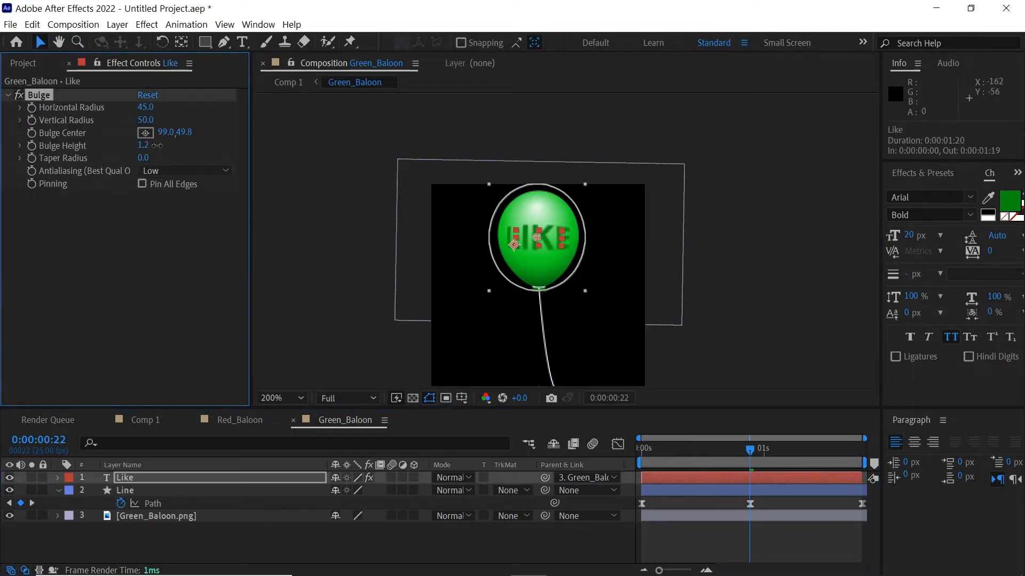
click(770, 532)
key(space)
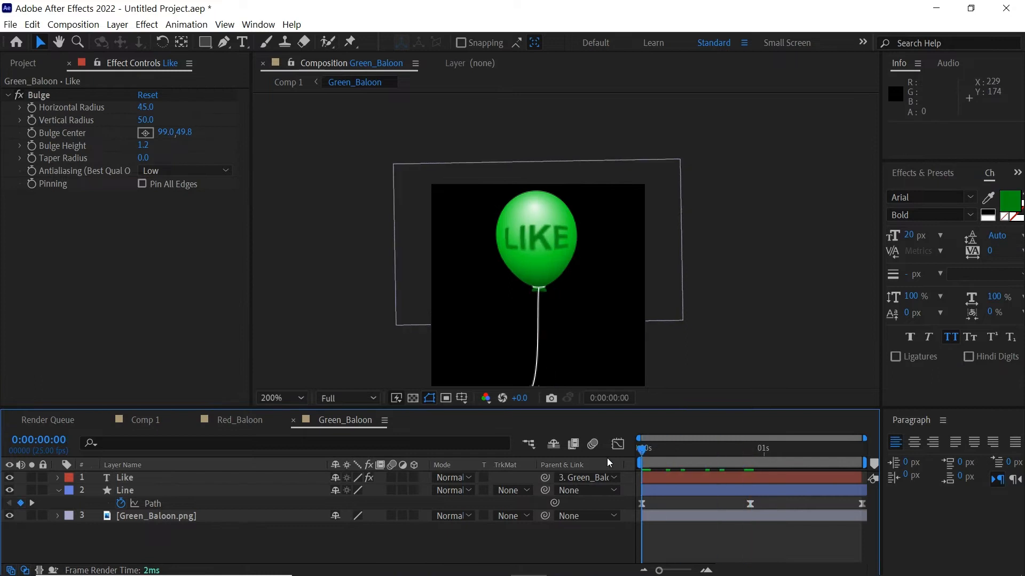
Set the Bulge Height to exactly 1.0 and preview from frame 16
click(151, 146)
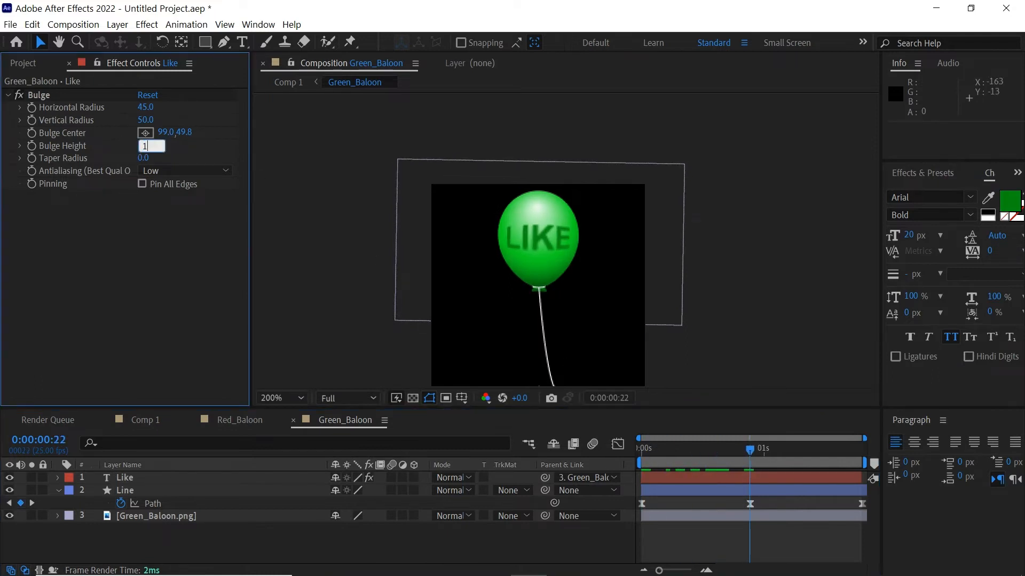
text(1)
key(Return)
click(744, 525)
drag(749, 451, 695, 452)
key(space)
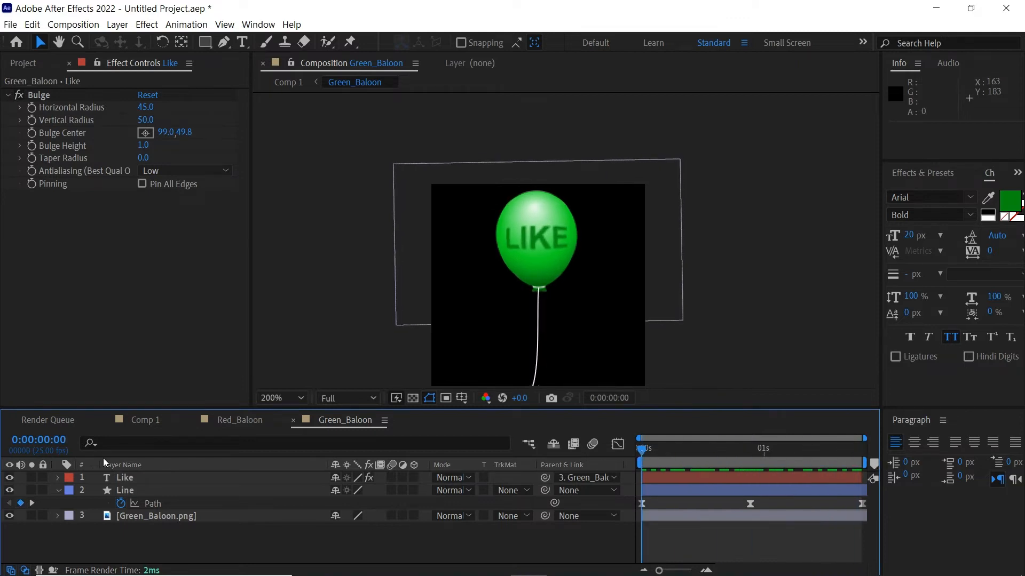
Hide the LIKE text layer and switch back to Comp 1
click(9, 479)
key(Tab)
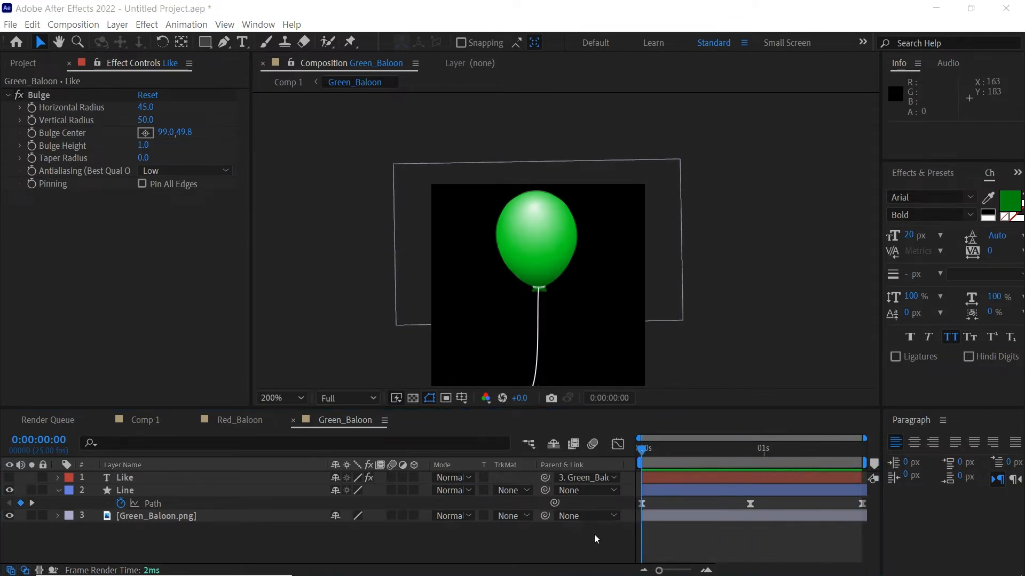
click(594, 534)
click(683, 530)
Duplicate the Green_Baloon layer in Comp 1 and the Green_Baloon comp in the Project panel
click(655, 479)
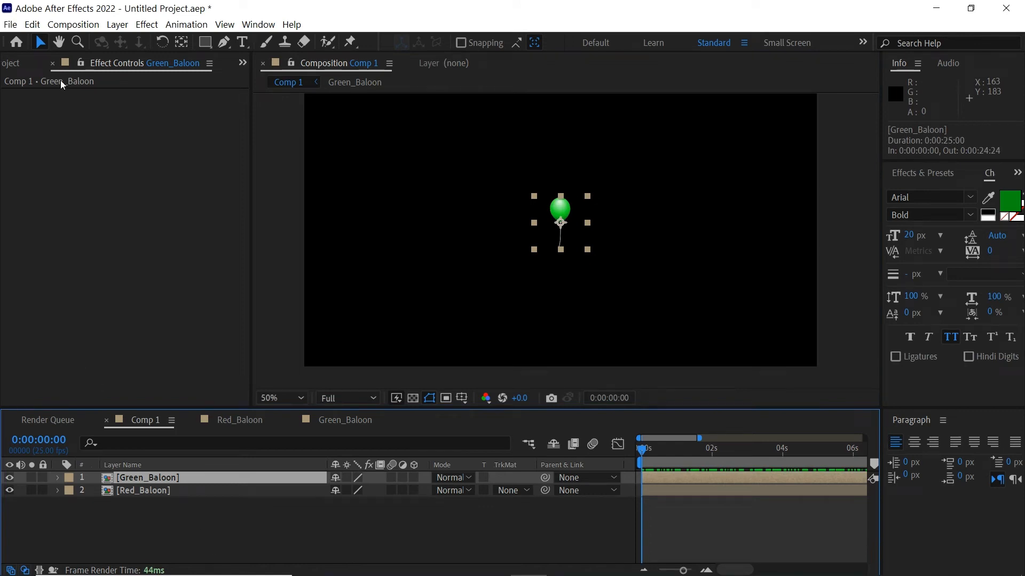
click(11, 63)
click(32, 25)
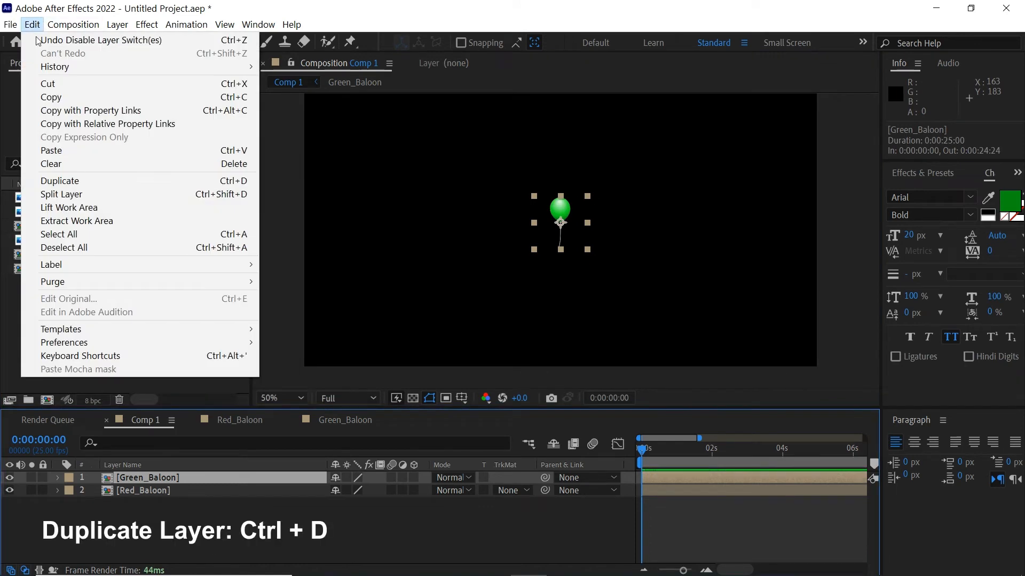
click(60, 182)
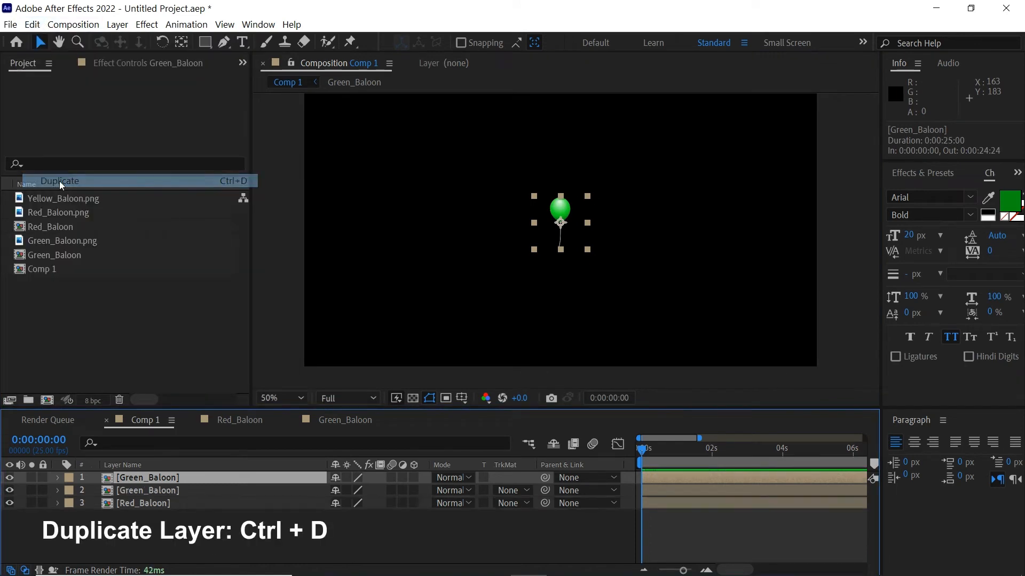
click(55, 255)
click(33, 25)
click(70, 181)
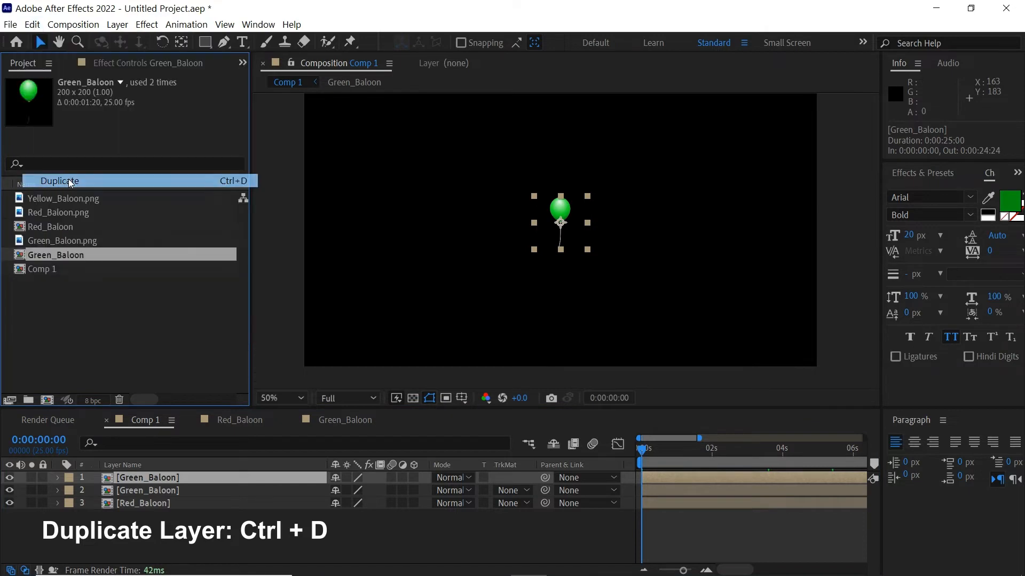
Rename the duplicated comp to Yellow_Baloon
key(Return)
drag(52, 256, 12, 261)
key(BackSpace)
text(Yellow_Baloon 2)
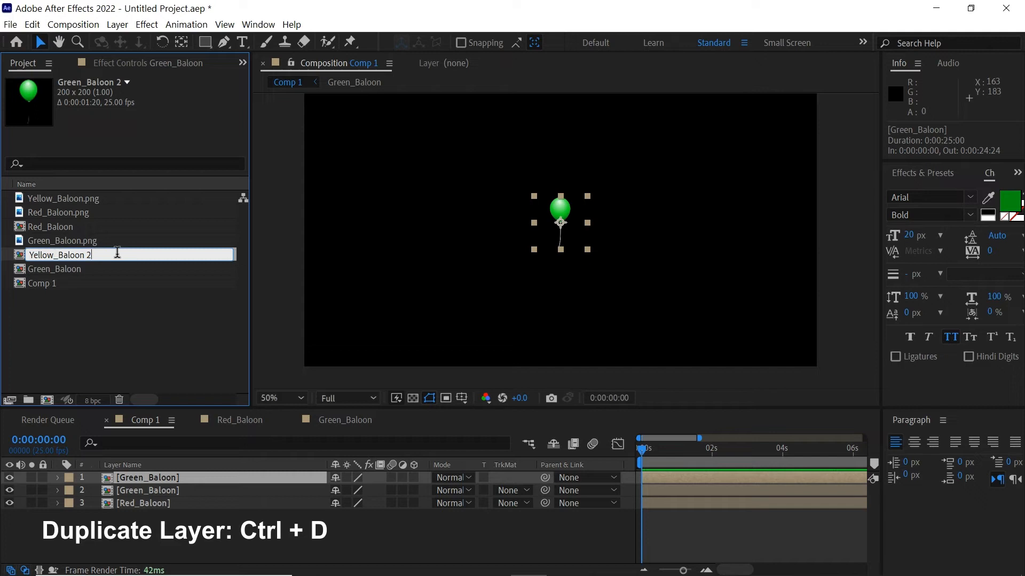
key(BackSpace)
key(BackSpace)
key(Return)
Replace Comp 1's layer 1 with Yellow_Baloon, open it, and move to frame 7
drag(57, 216, 128, 480)
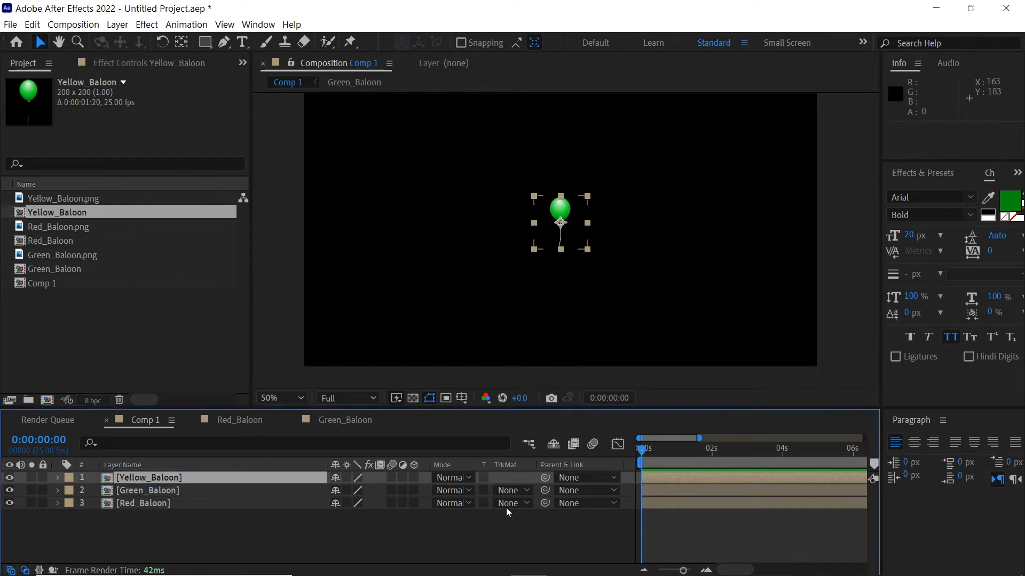
click(674, 536)
double_click(661, 475)
click(665, 455)
drag(664, 456, 677, 459)
click(55, 256)
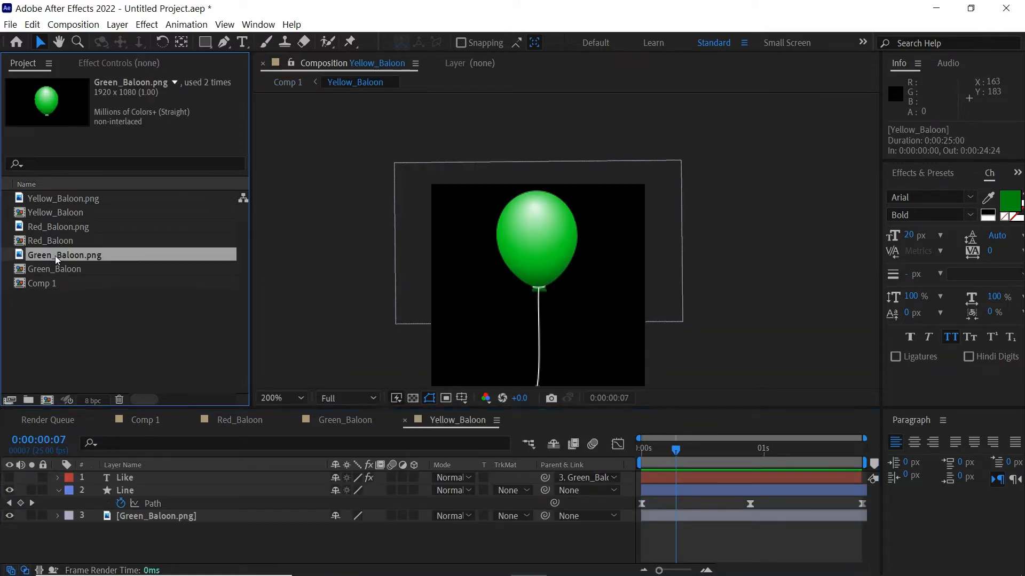
Swap the balloon image layer's source to Yellow_Baloon.png
click(63, 228)
click(65, 201)
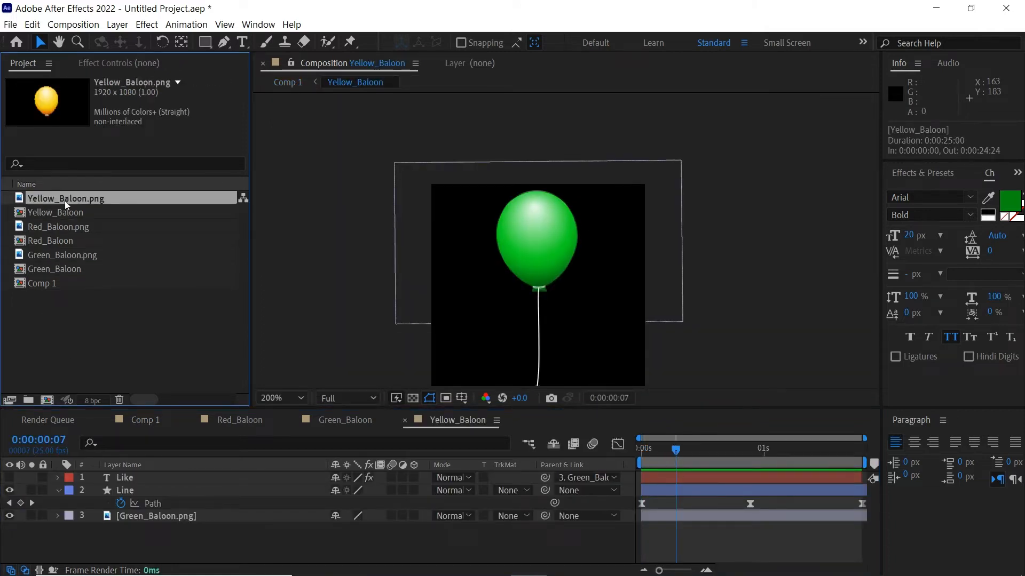
click(149, 517)
drag(90, 203, 180, 516)
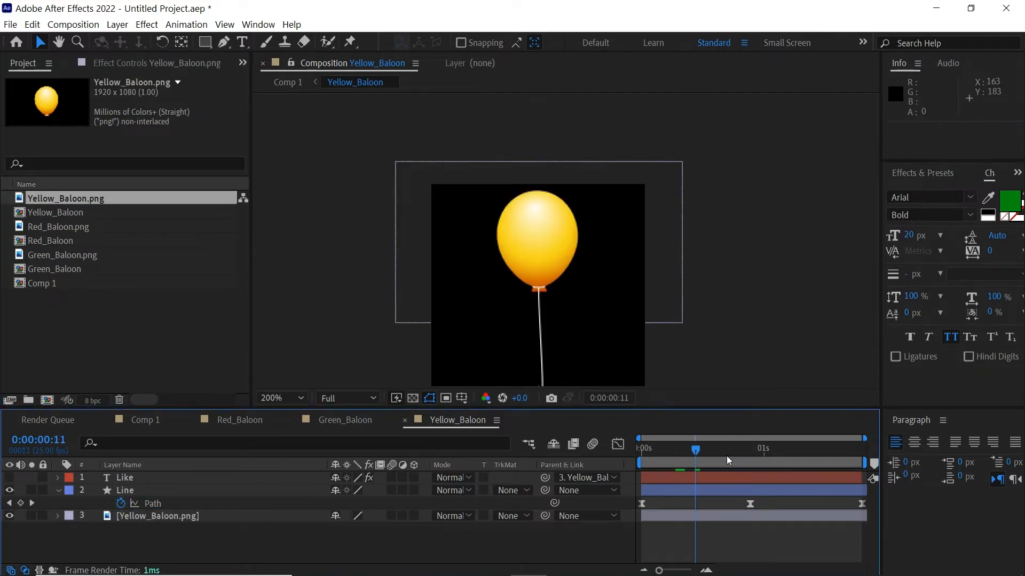
Unhide the Like text layer and retype its text as MDM
click(676, 483)
click(9, 477)
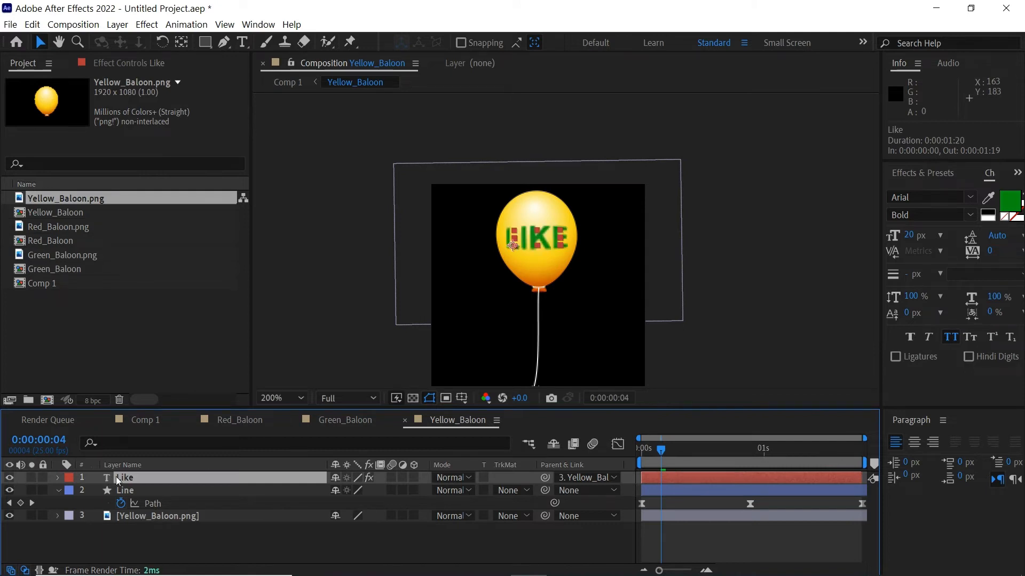
click(694, 454)
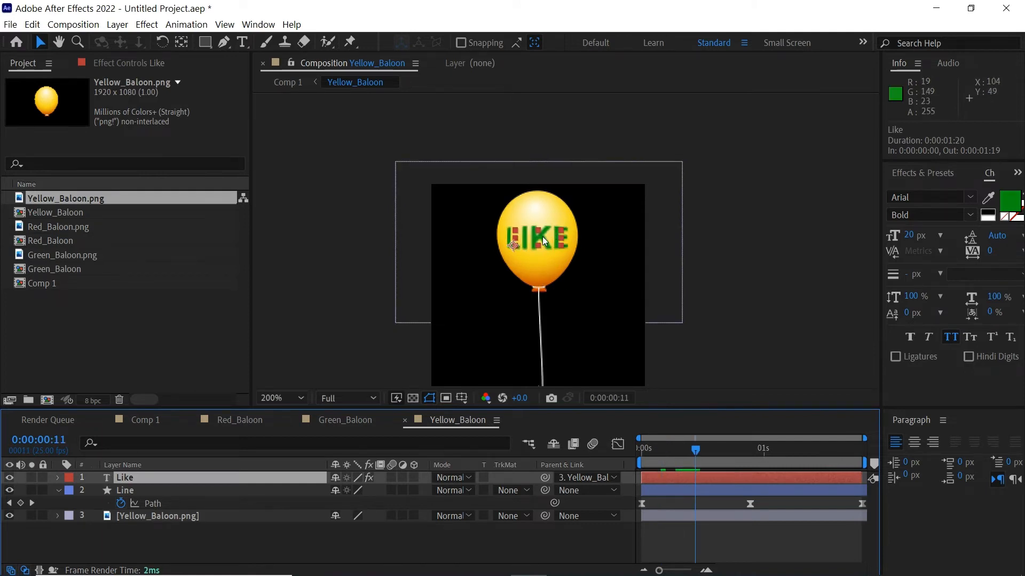
double_click(564, 234)
text(MDM)
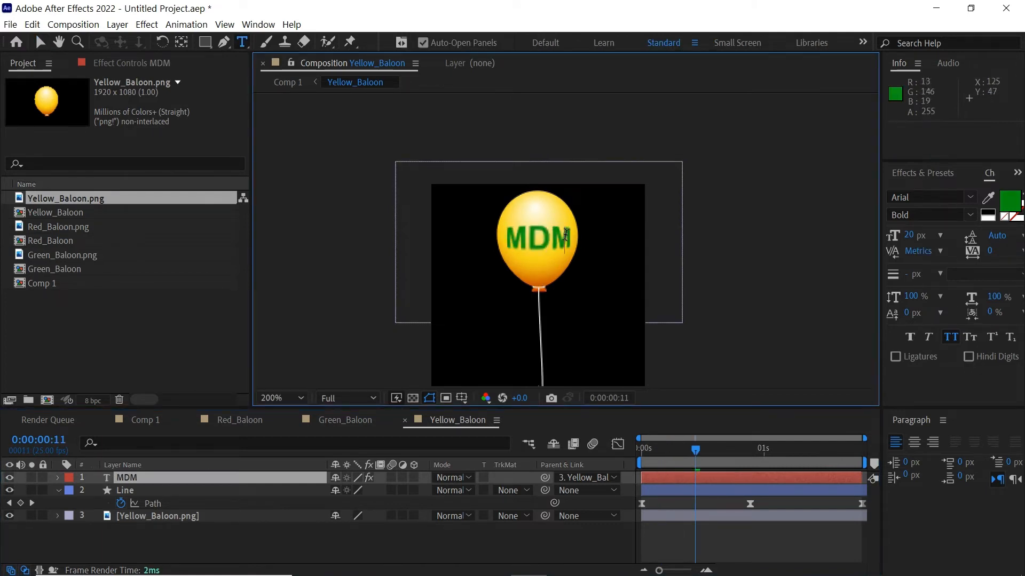
click(40, 42)
Colour the MDM text a saturated orange-red sampled from the balloon
click(988, 198)
click(534, 280)
click(1010, 201)
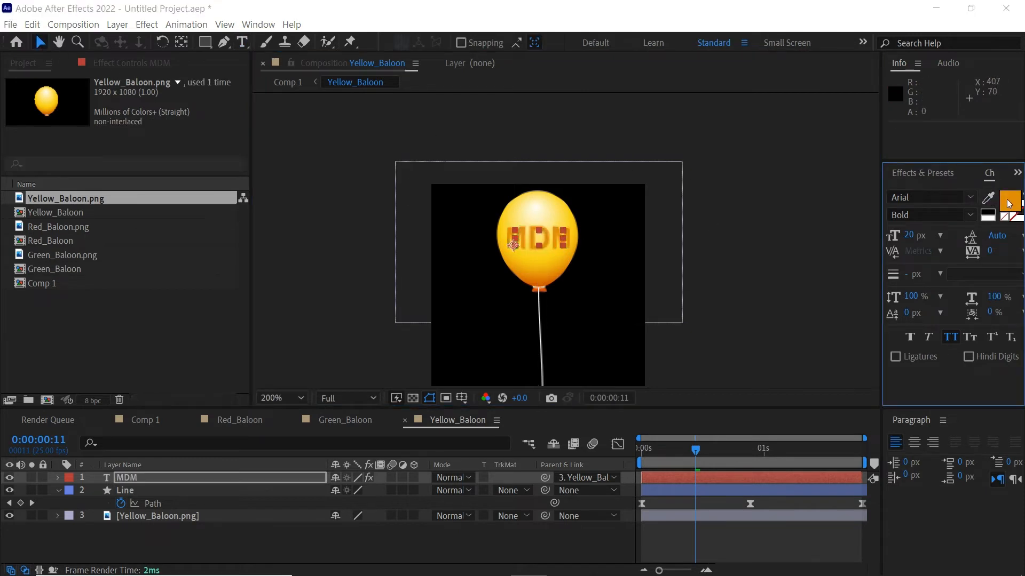
click(243, 387)
drag(210, 210, 213, 207)
click(388, 212)
Preview the yellow balloon animation and return to Comp 1
click(745, 527)
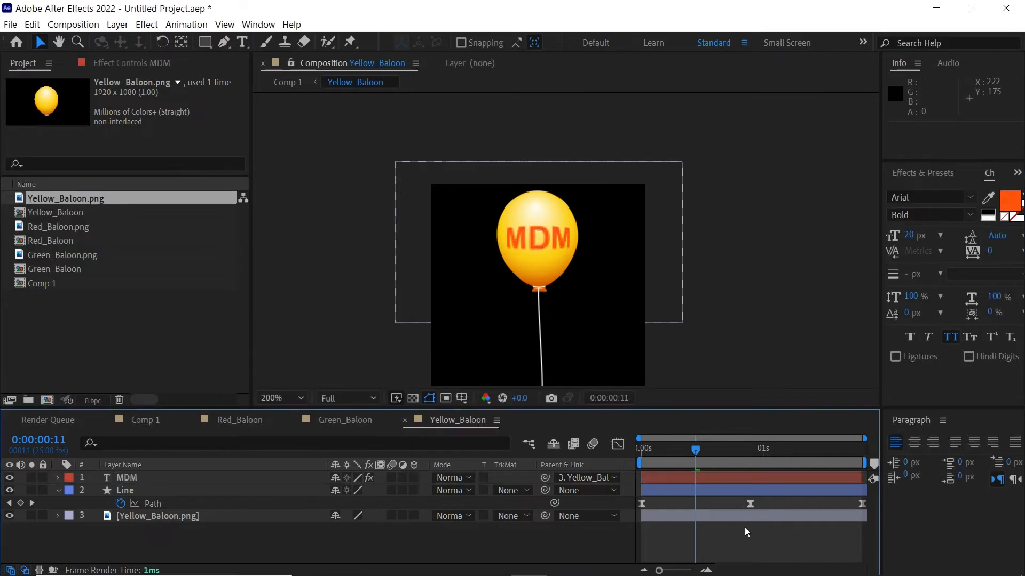
key(space)
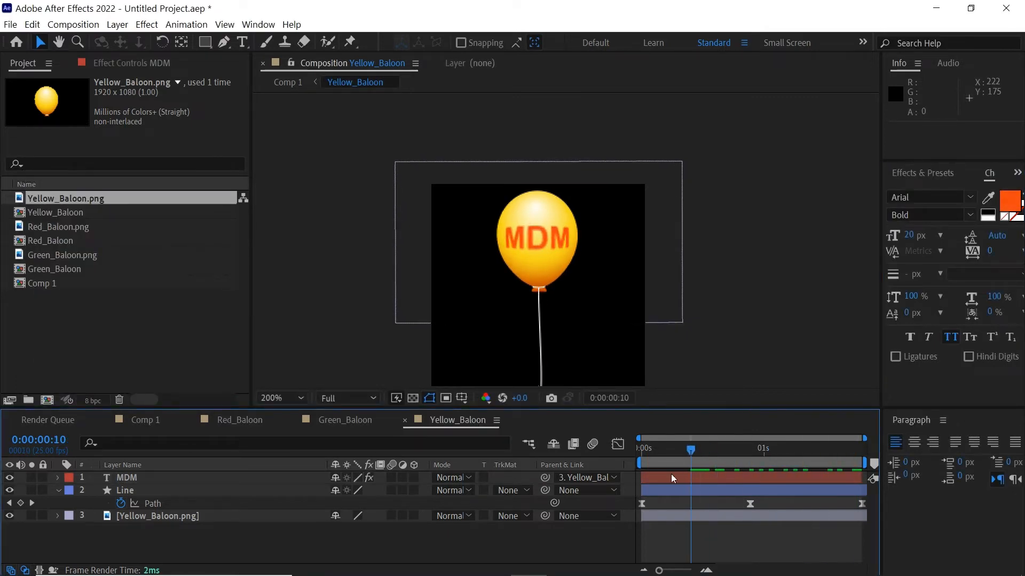
key(shift)
click(652, 280)
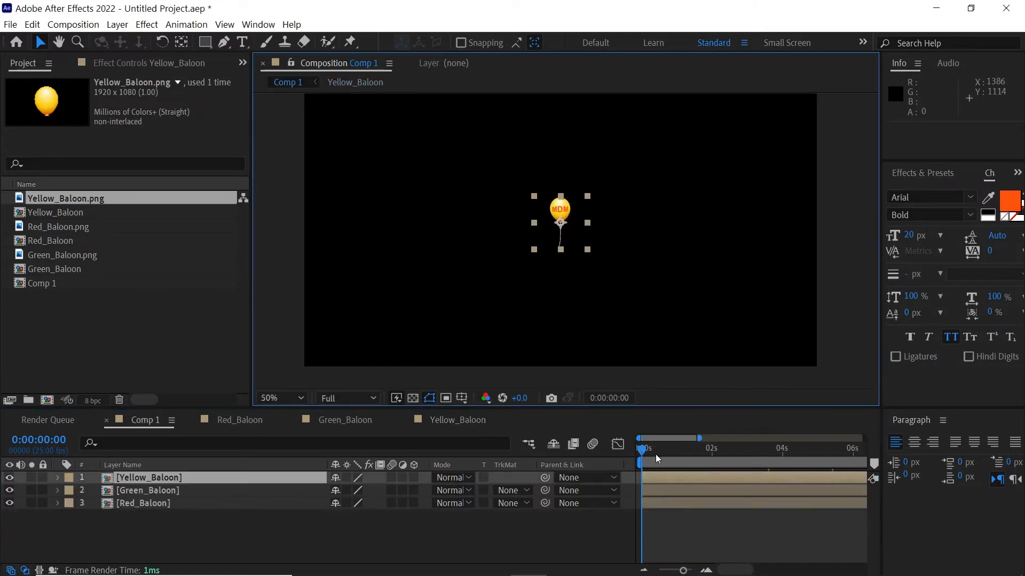
Zoom to 100% and toggle the yellow balloon layer to compare it with the green one
click(661, 517)
key(z)
click(565, 210)
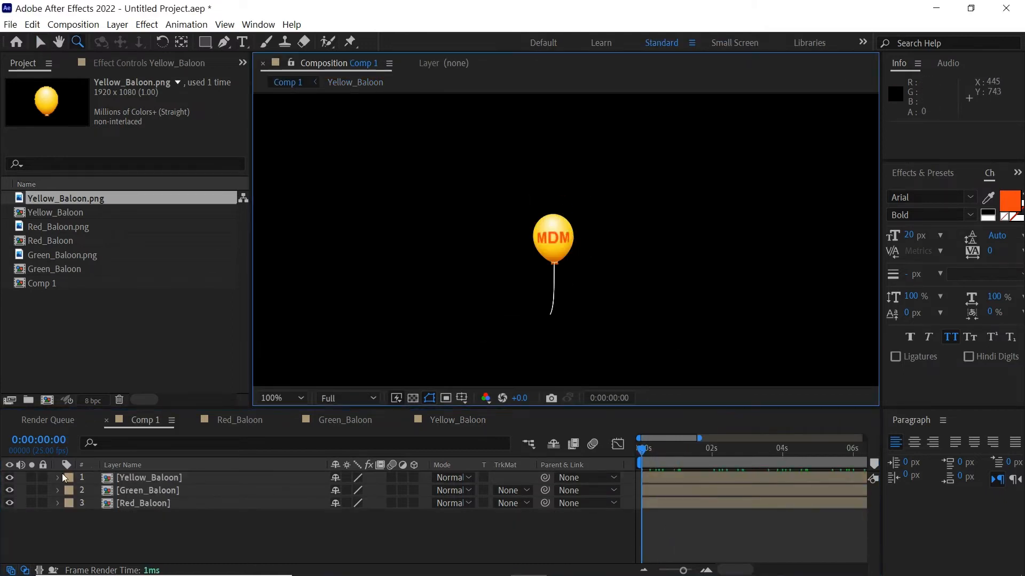
key(v)
click(9, 477)
click(10, 477)
click(9, 478)
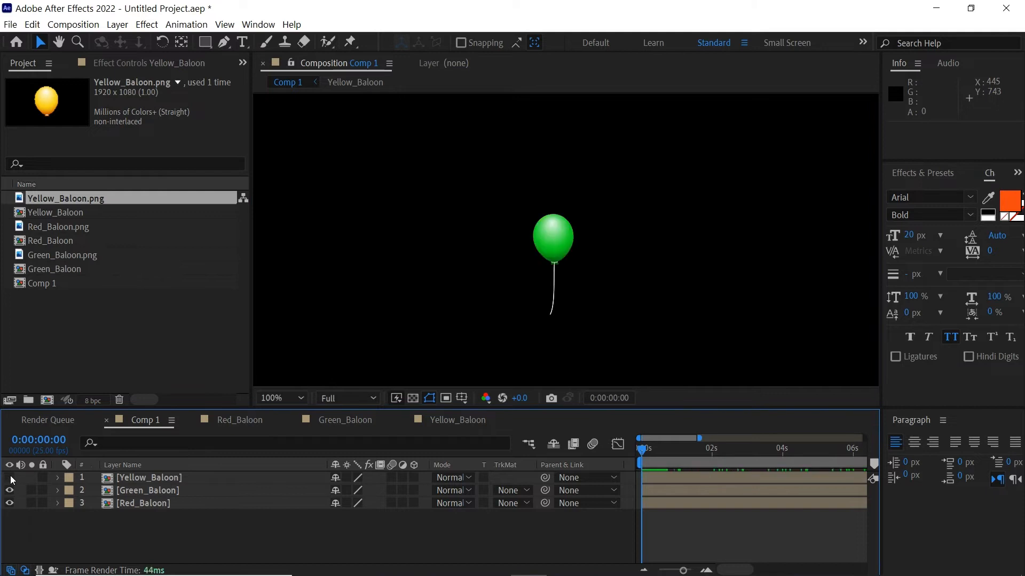
click(10, 477)
Hide the MDM text inside Yellow_Baloon and return to Comp 1
double_click(659, 476)
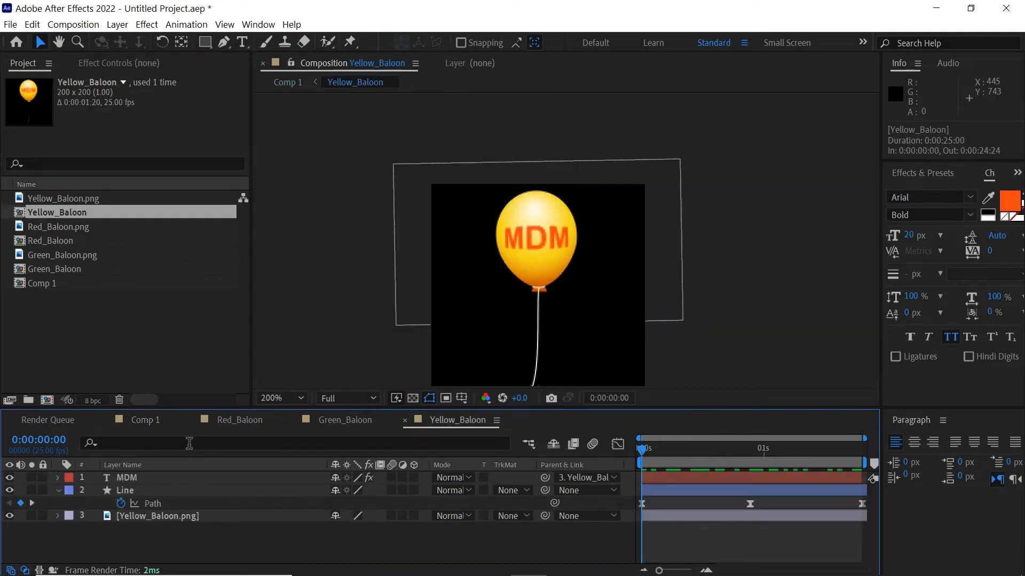
click(10, 477)
key(Tab)
click(623, 287)
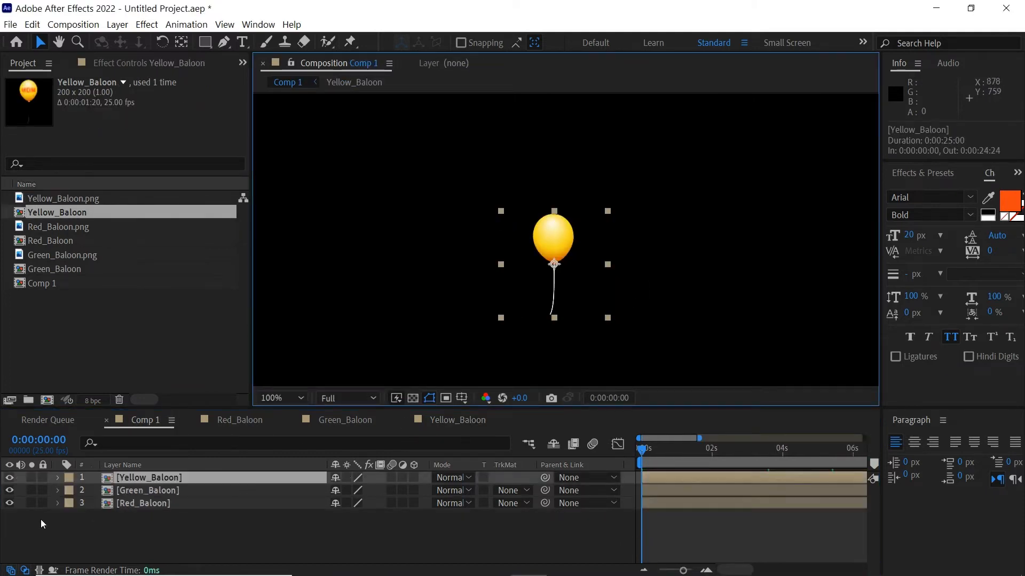
Turn off the yellow, green and red balloon layers and enlarge the composition viewer
click(10, 477)
click(10, 490)
click(10, 503)
click(9, 491)
click(9, 490)
click(10, 480)
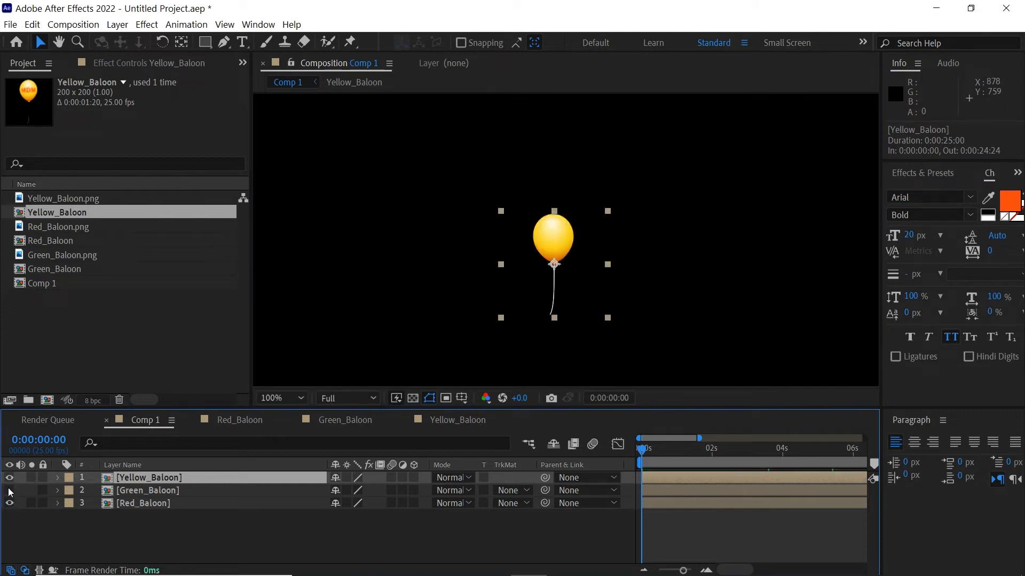
click(82, 538)
scroll(630, 235, down, 2)
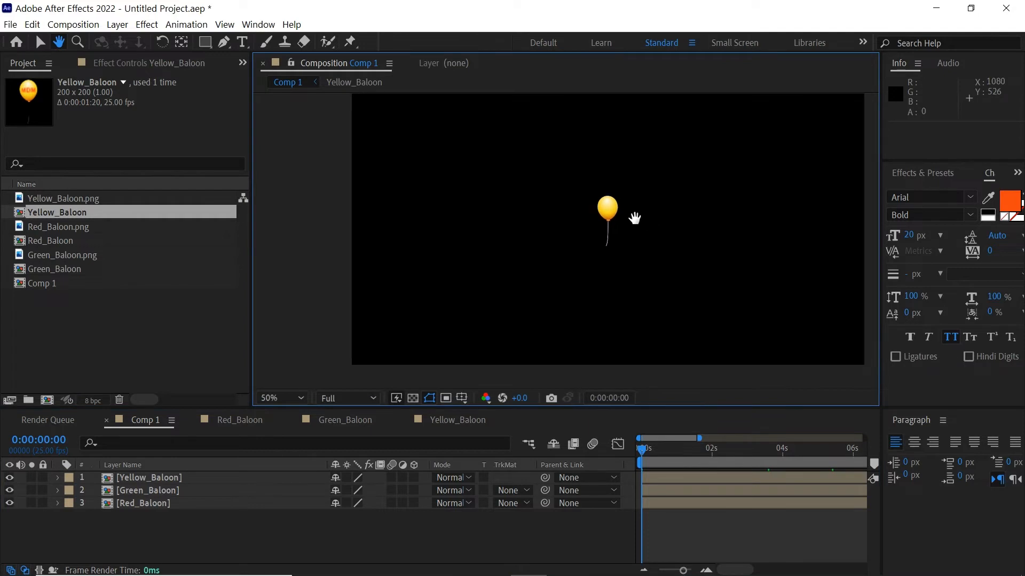
drag(9, 478, 9, 505)
drag(585, 279, 556, 301)
drag(679, 409, 677, 440)
Add a new solid layer named Red_Baloon_Particles to Comp 1
click(104, 332)
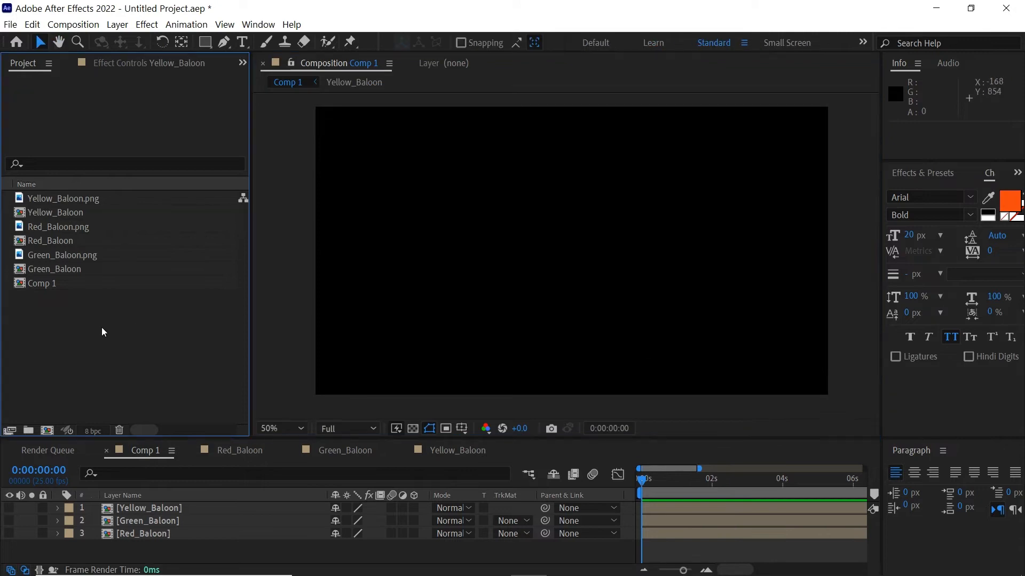
click(117, 24)
mouse_move(160, 40)
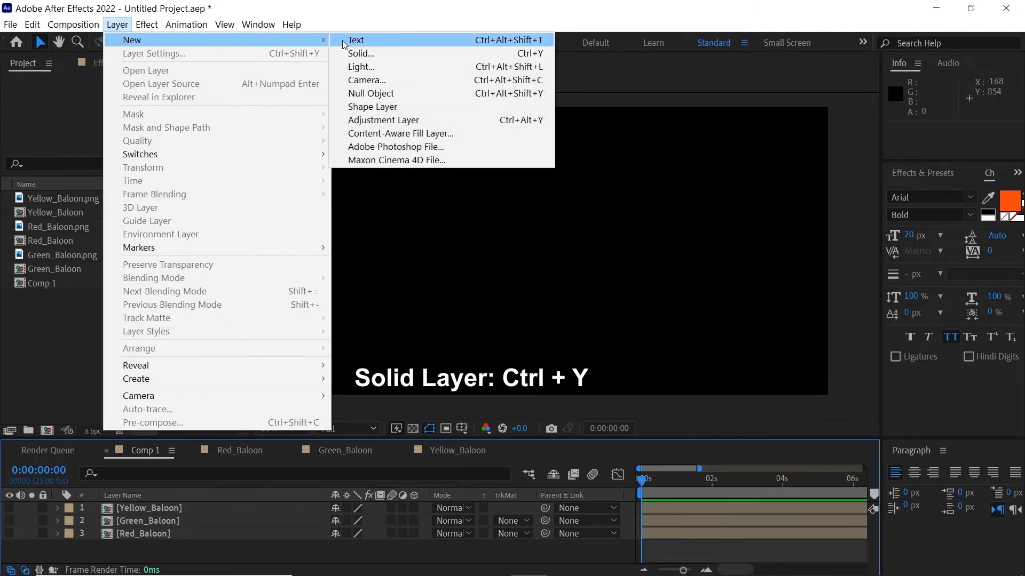
click(373, 54)
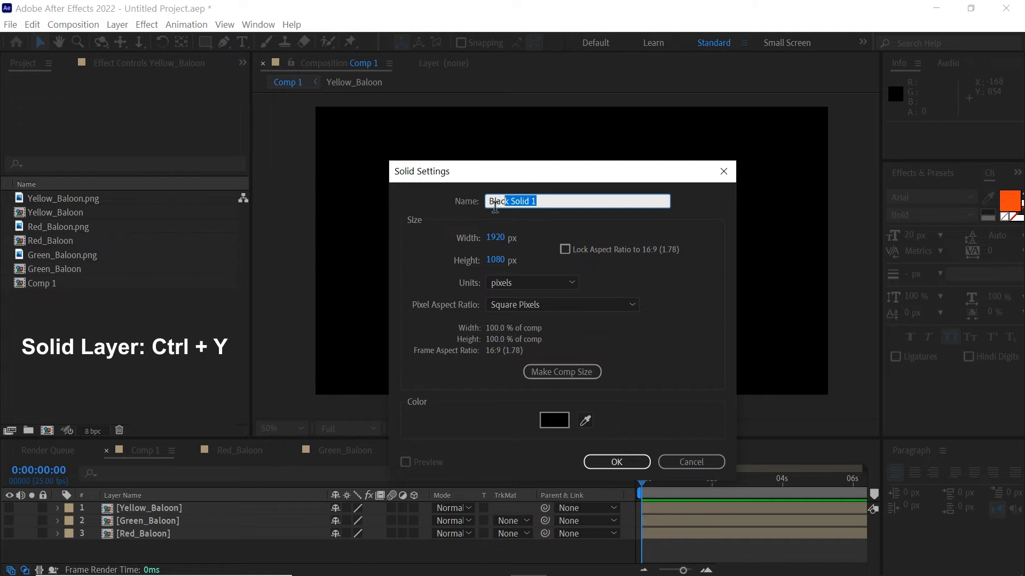
text(Red_Baloon_Particles)
click(618, 460)
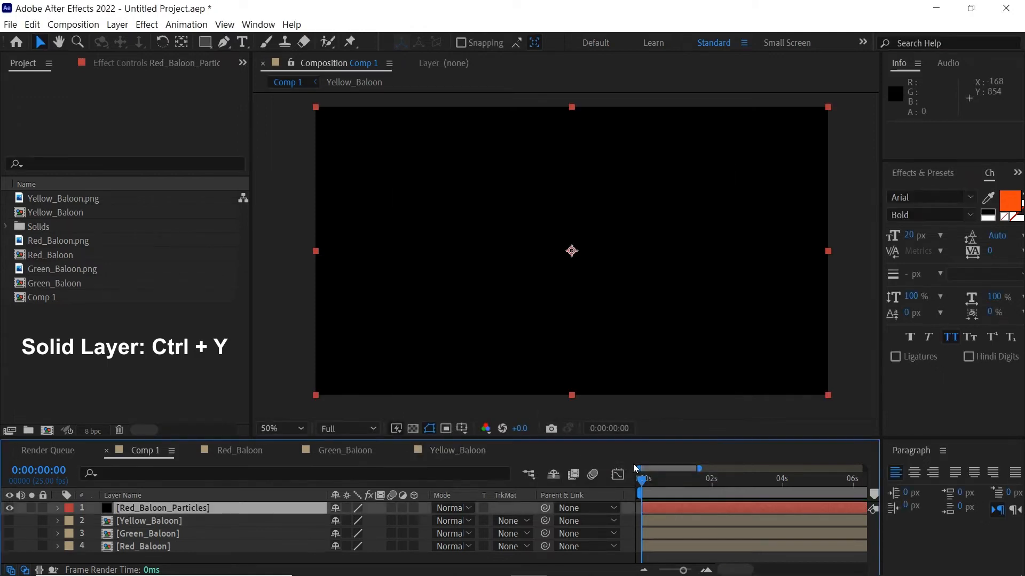
Apply CC Particle World to the solid and turn off its floor grid
click(922, 173)
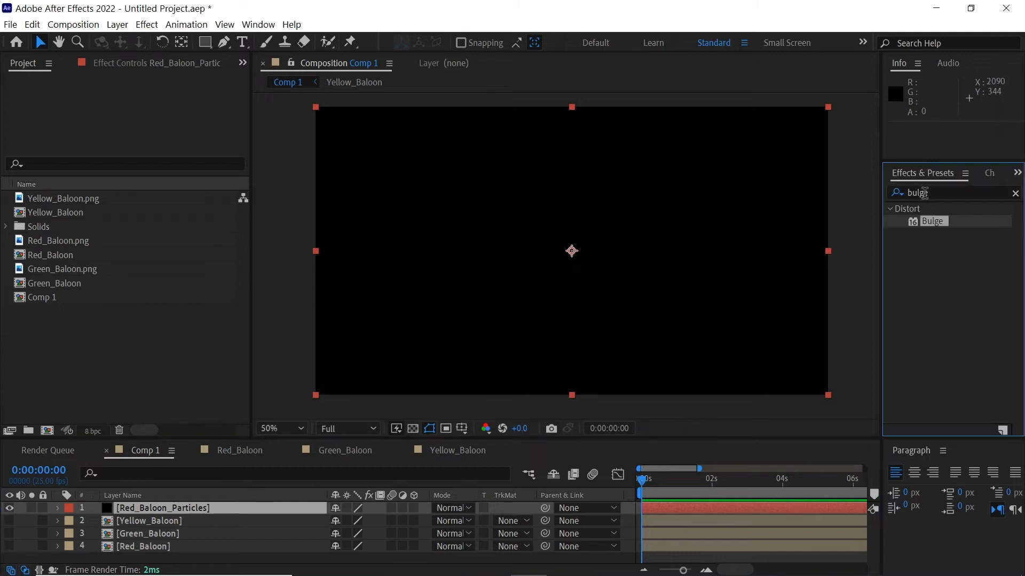
click(949, 193)
text(cc part)
drag(967, 234, 725, 504)
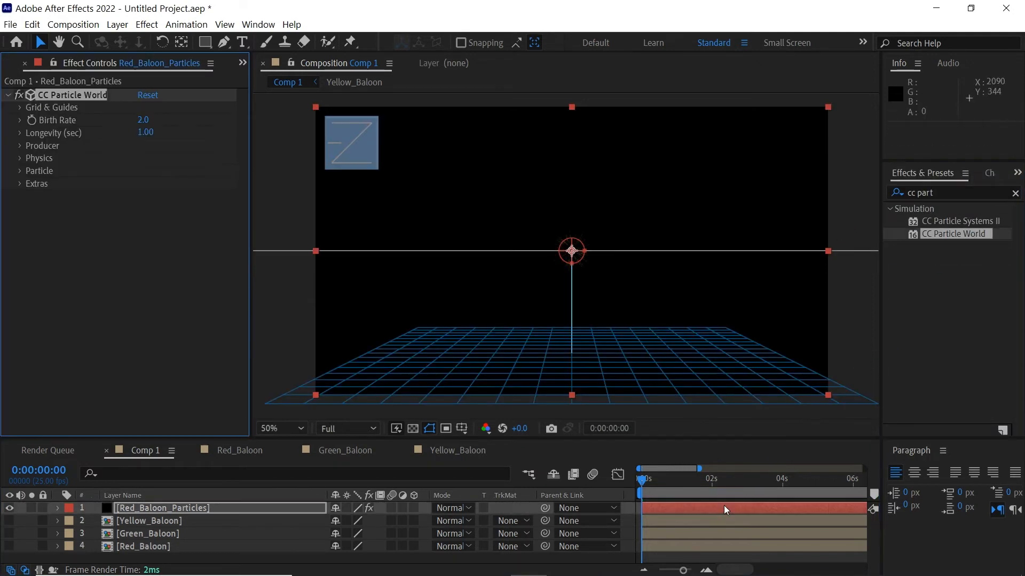
click(701, 488)
click(20, 109)
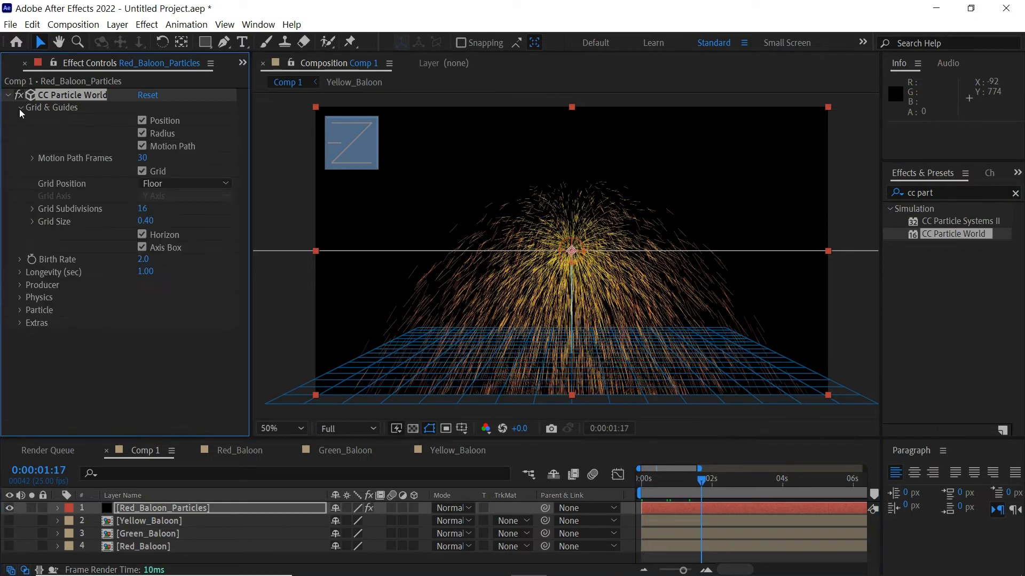
click(142, 171)
drag(648, 479, 681, 483)
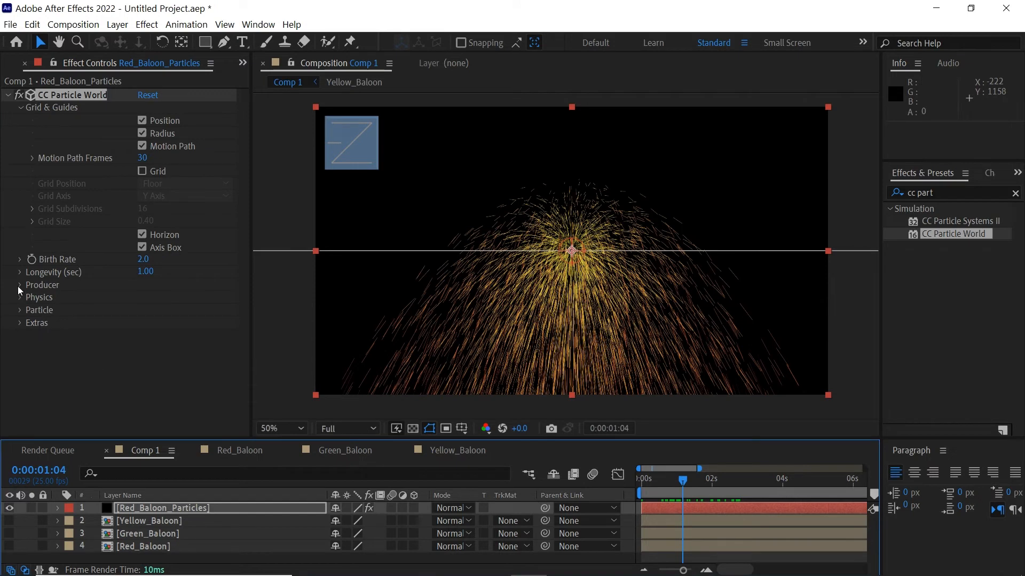
Set the Physics animation to Direction Axis and velocity to 0
click(20, 106)
click(20, 158)
click(193, 171)
click(176, 199)
click(688, 480)
drag(703, 492, 729, 492)
click(145, 183)
text(0)
click(197, 191)
Make gravity negative so particles rise, and set resistance to 50
drag(147, 208, 103, 220)
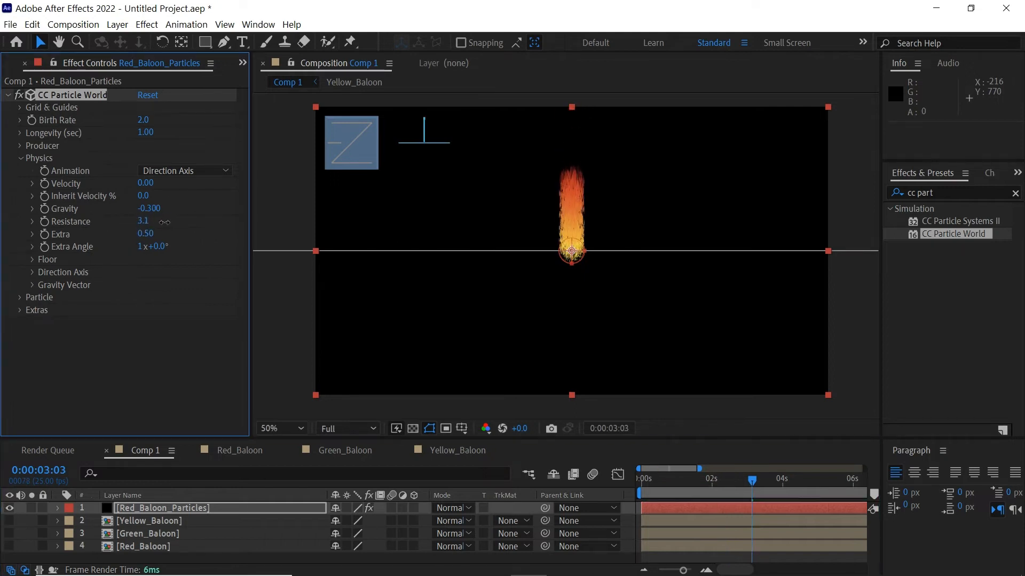
drag(164, 222, 166, 229)
click(145, 222)
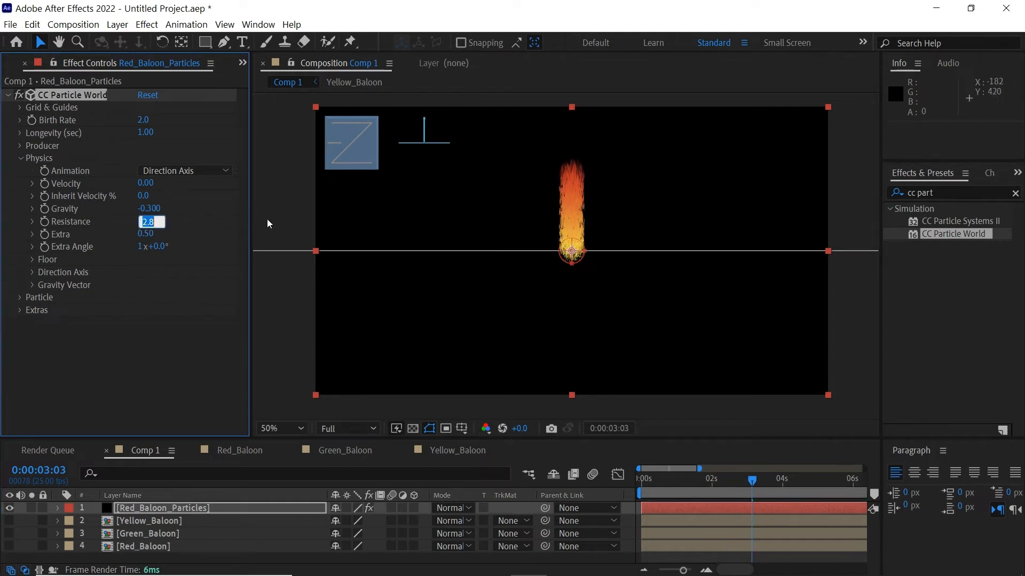
text(50)
key(Return)
drag(656, 493, 749, 493)
Set Longevity to 30 and Gravity to -3.7, then preview the rising particles
click(145, 132)
drag(668, 481, 784, 497)
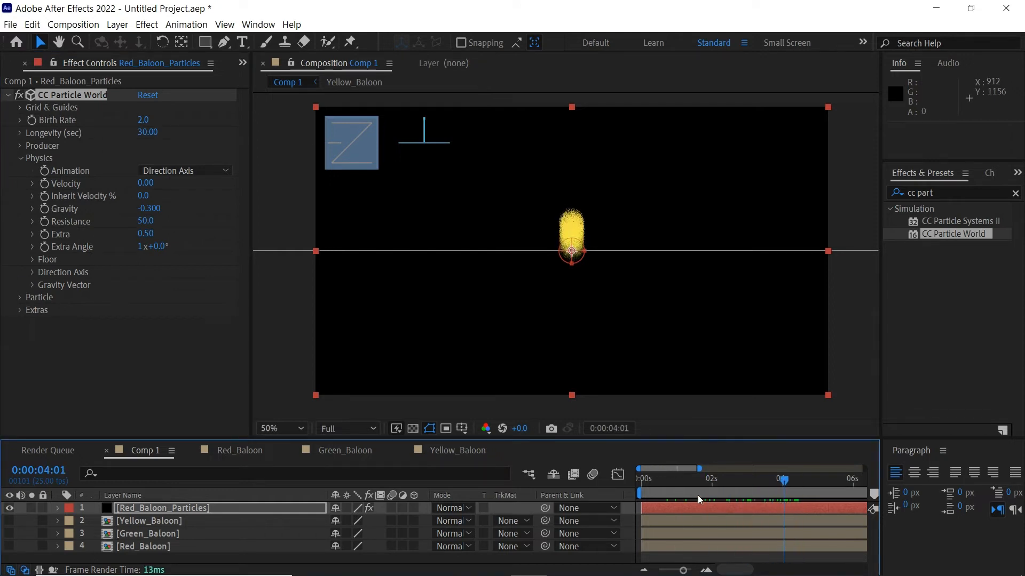
click(153, 214)
text(-3.7)
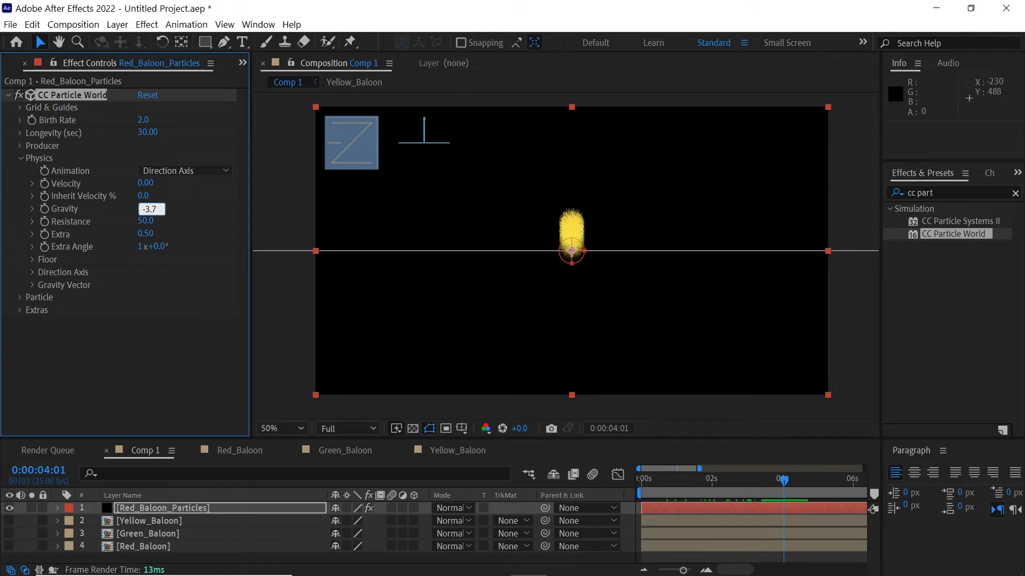
key(Return)
drag(664, 478, 767, 487)
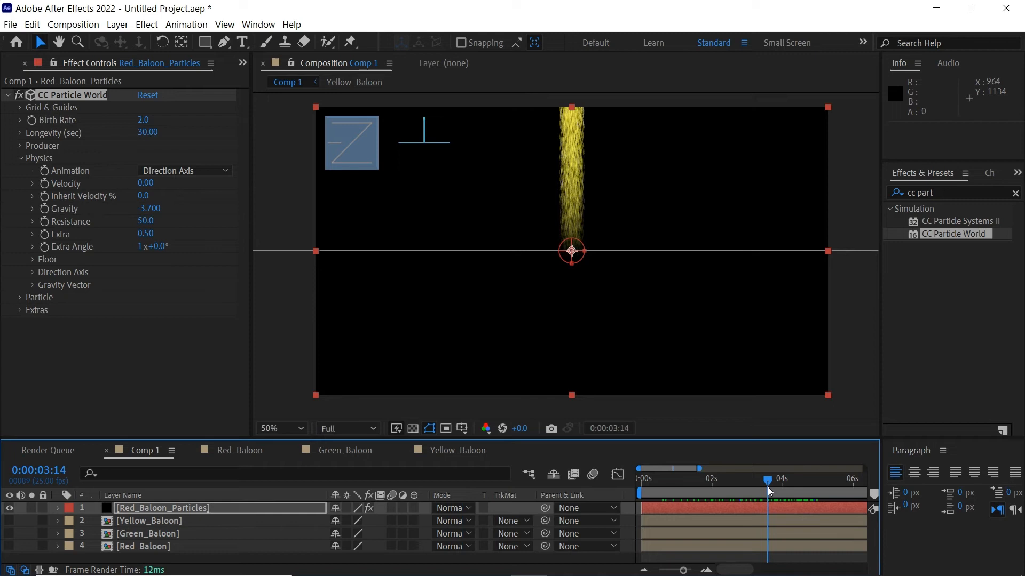
Widen the emitter by setting the Producer's Radius X to 6
click(17, 145)
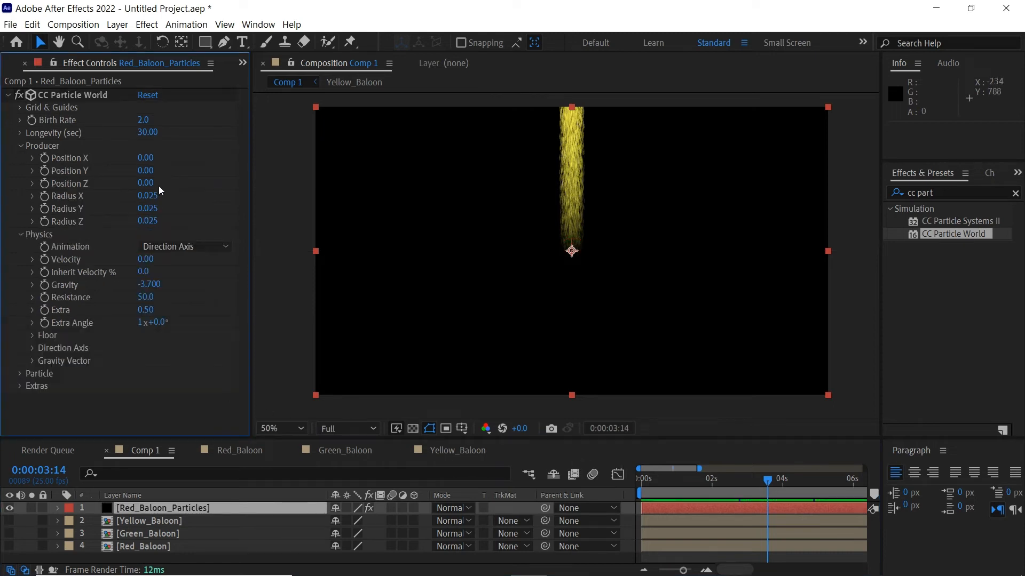
drag(148, 200, 180, 197)
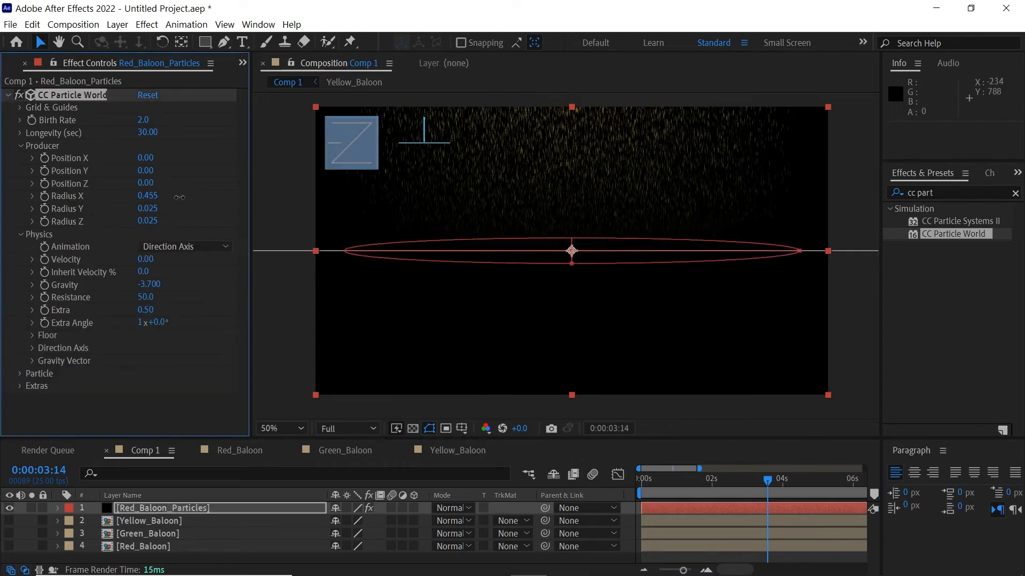
click(149, 199)
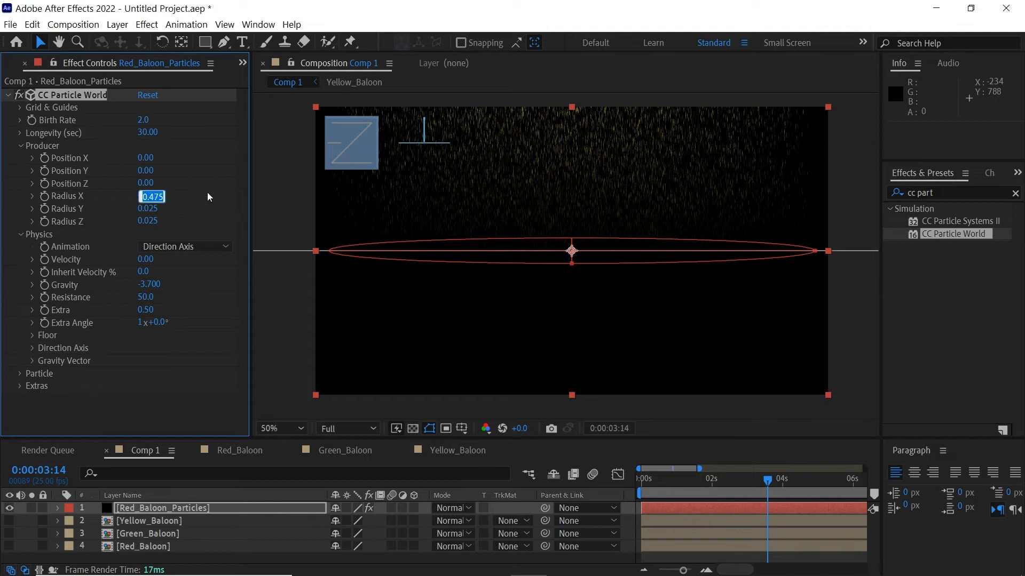
text(6)
key(Return)
Make the particles white by setting Birth Color to white and sampling it into Death Color
click(19, 373)
click(151, 380)
drag(107, 246, 5, 188)
click(352, 209)
click(166, 392)
click(149, 385)
Raise the emitter's Radius Y to 0.700 so particles spread across the frame
drag(667, 490, 738, 501)
click(753, 509)
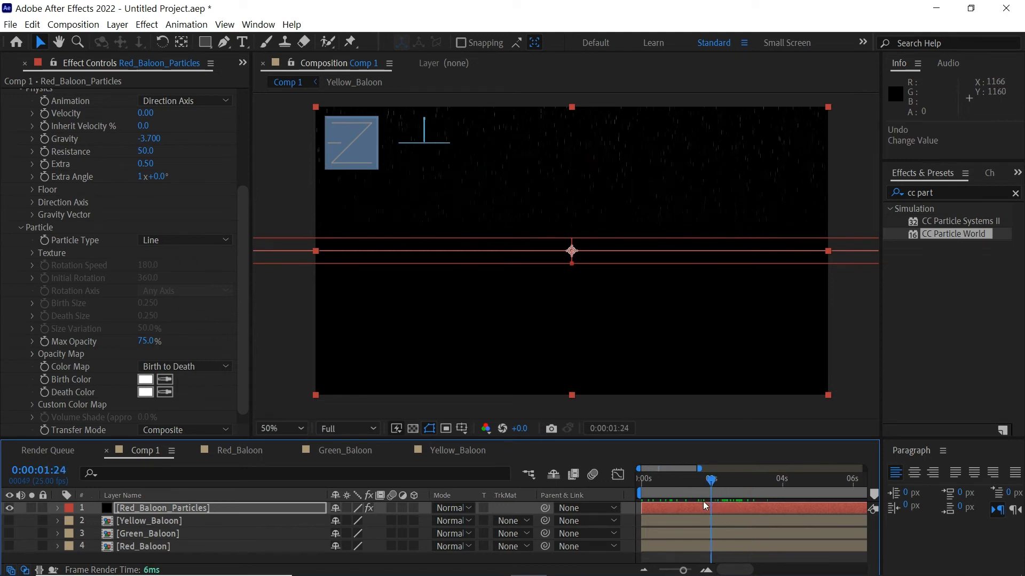
scroll(245, 267, up, 5)
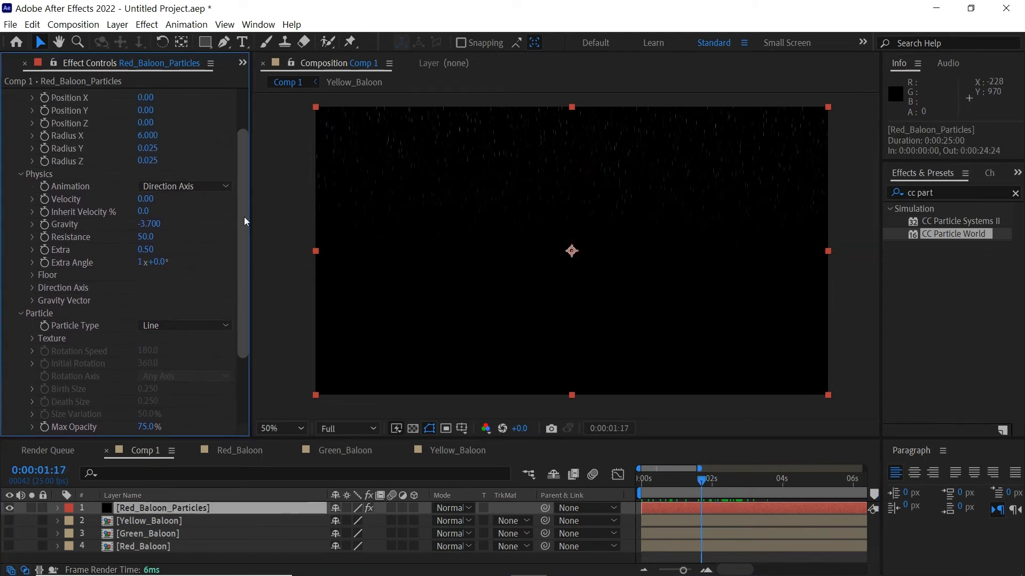
drag(147, 200, 243, 311)
Switch Particle Type to Textured Square with 4. Red_Baloon as the texture layer
click(201, 245)
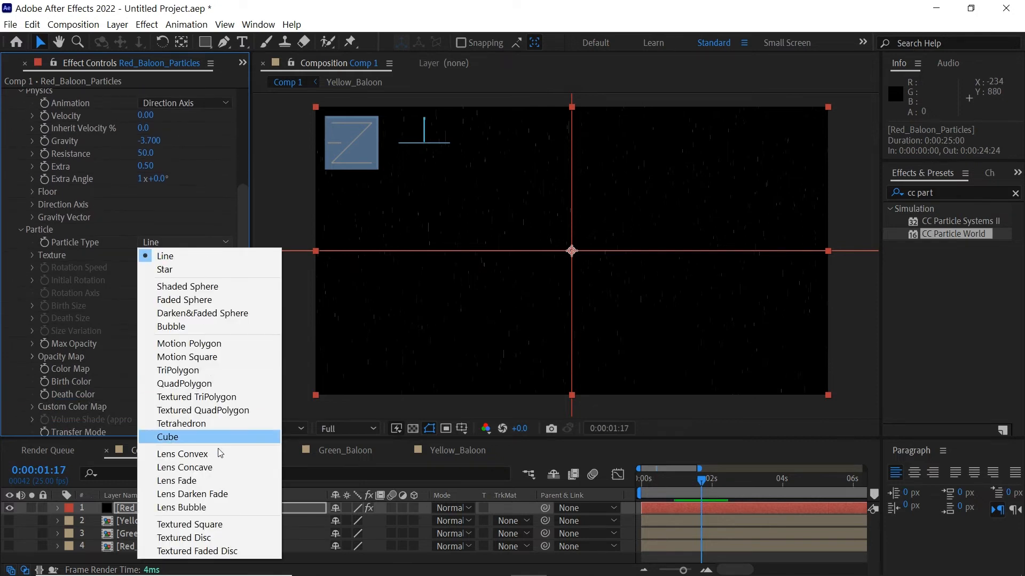
click(208, 524)
scroll(243, 286, down, 1)
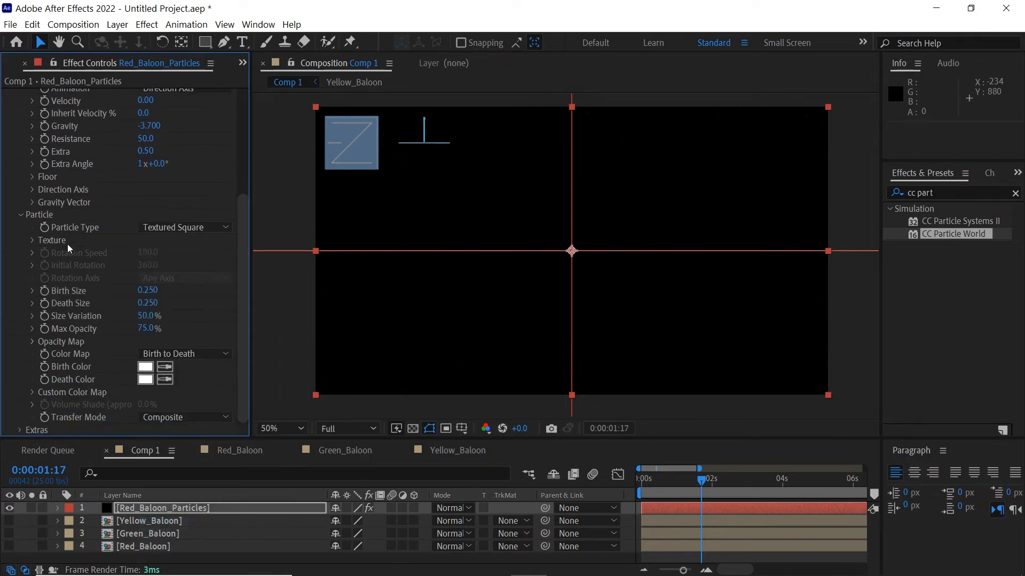
click(32, 241)
click(174, 252)
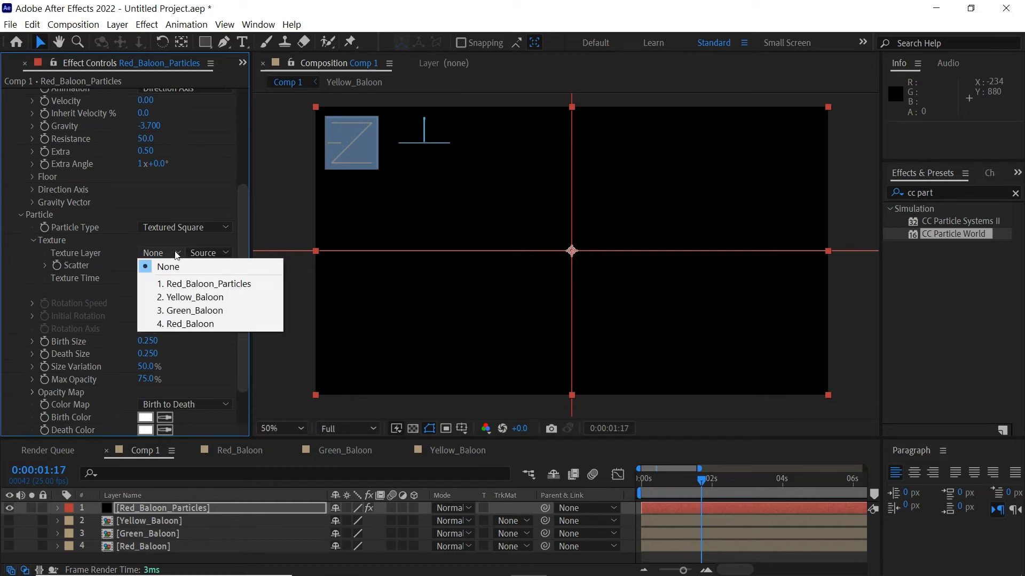
click(190, 324)
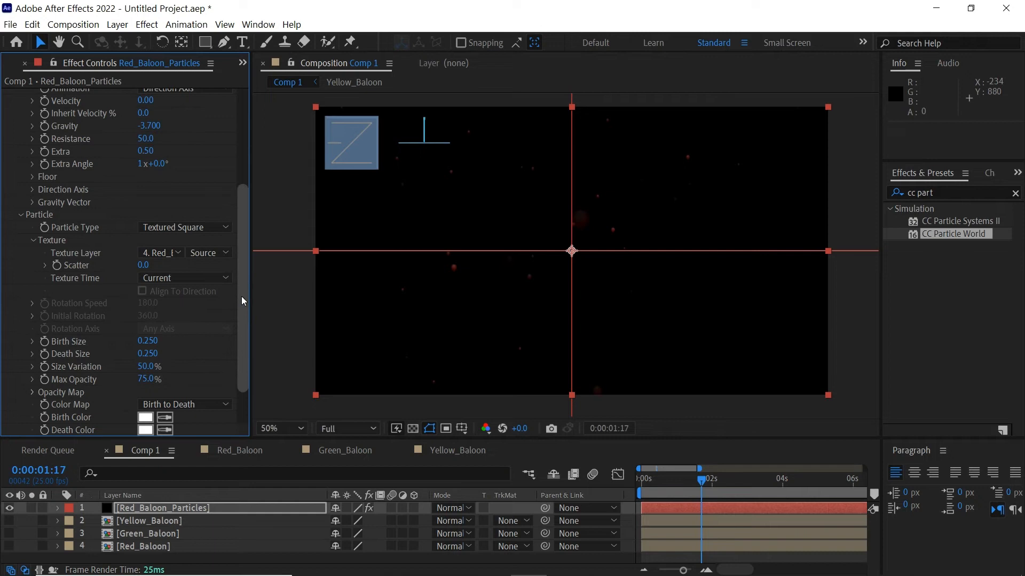
scroll(241, 296, down, 2)
Raise Max Opacity to 100% and set the emitter's Radius Z to 4
drag(706, 488, 752, 482)
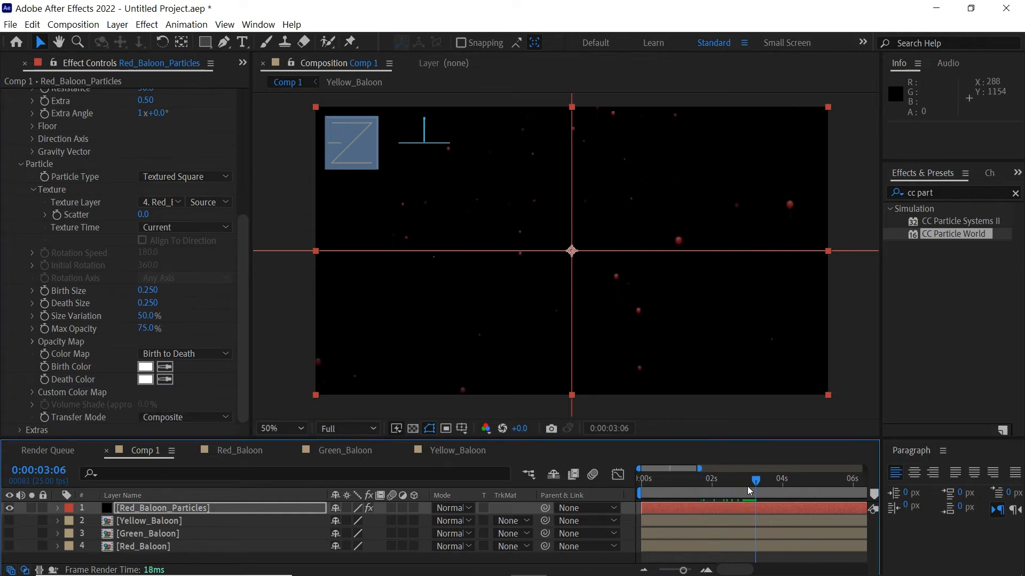
drag(146, 330, 193, 328)
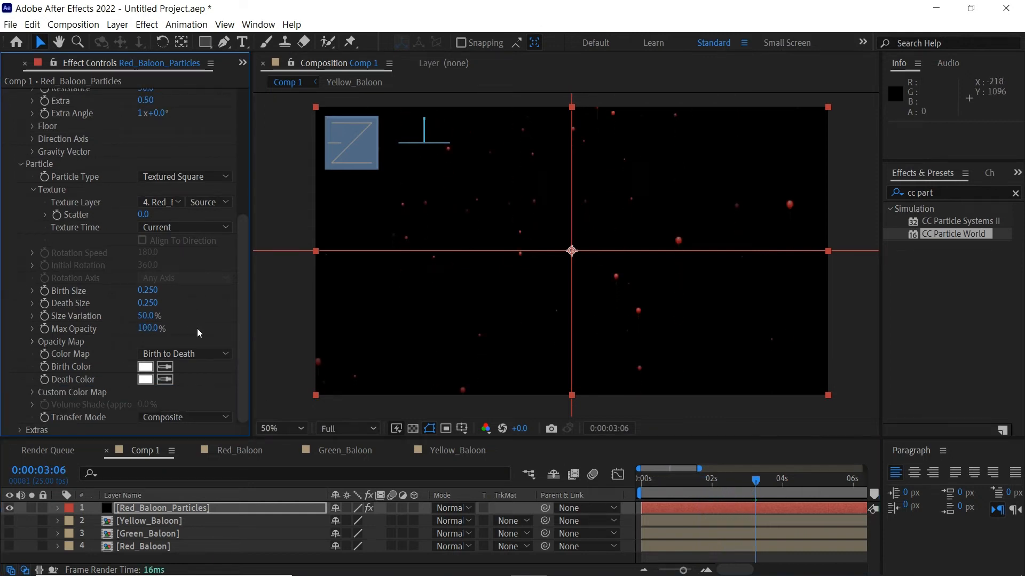
drag(705, 487, 733, 482)
drag(243, 260, 243, 146)
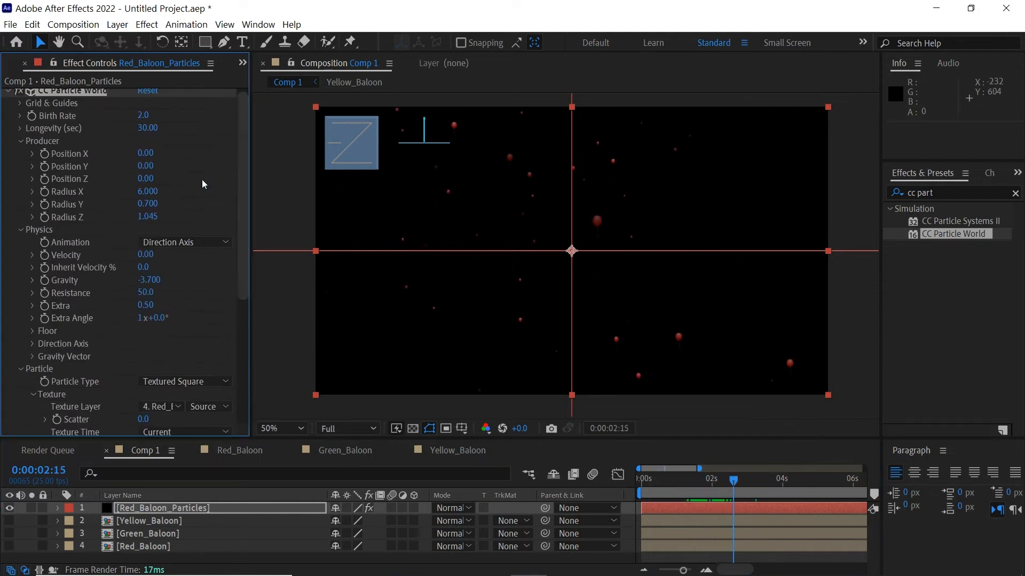
drag(147, 217, 169, 218)
click(747, 485)
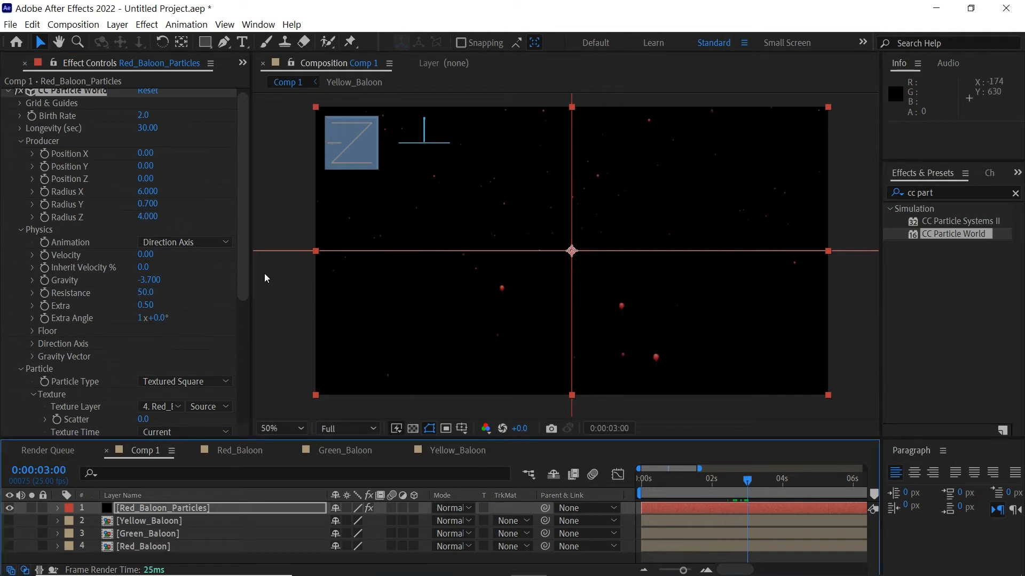
scroll(236, 282, down, 5)
Set both Birth Size and Death Size of the balloon particles to 4
drag(163, 349, 190, 349)
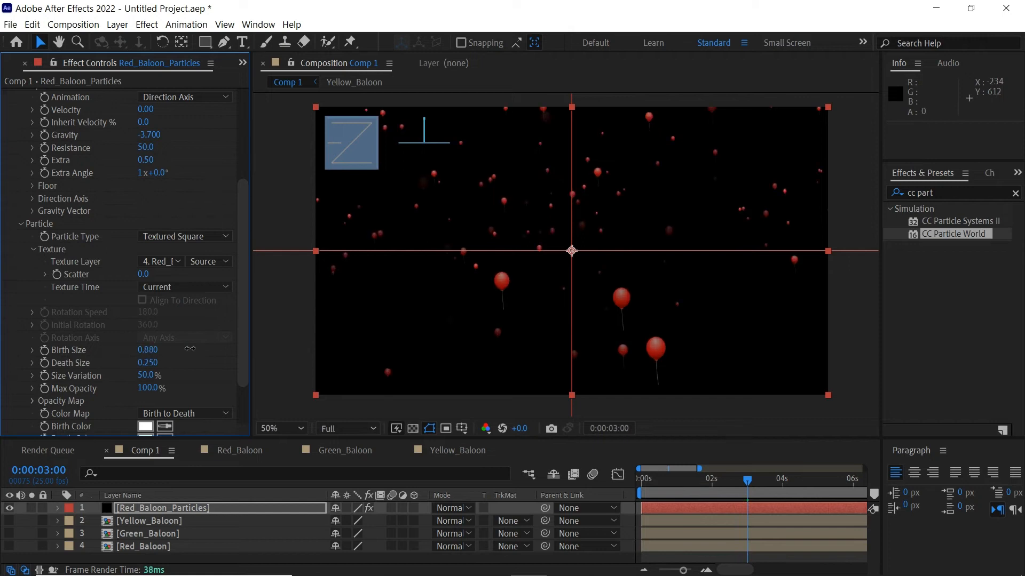
text(4)
key(Return)
click(155, 363)
text(4)
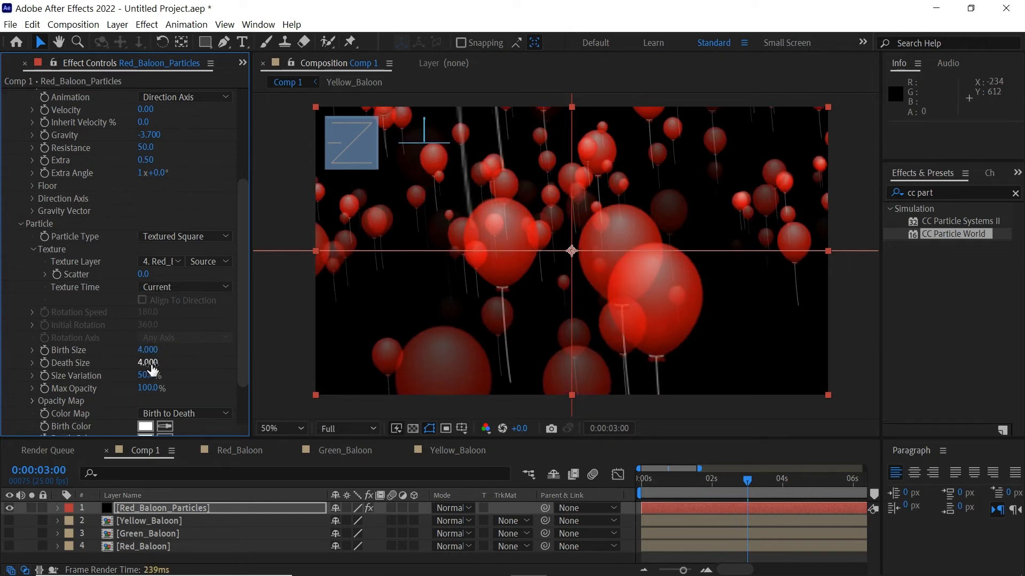
Lower the birth rate to near zero so fewer balloons are emitted
drag(676, 485, 758, 483)
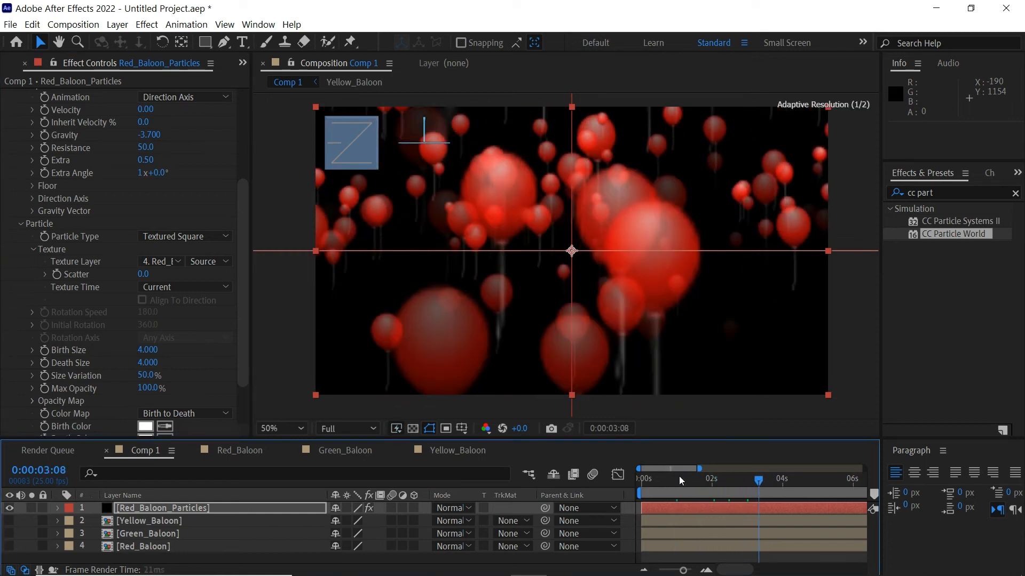
drag(240, 208, 252, 85)
drag(146, 123, 145, 123)
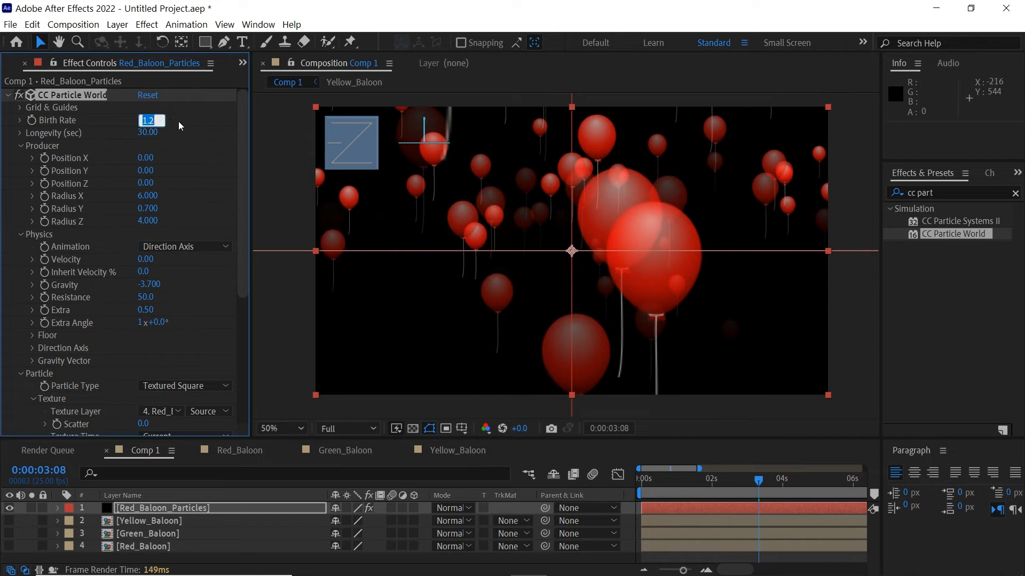
click(179, 121)
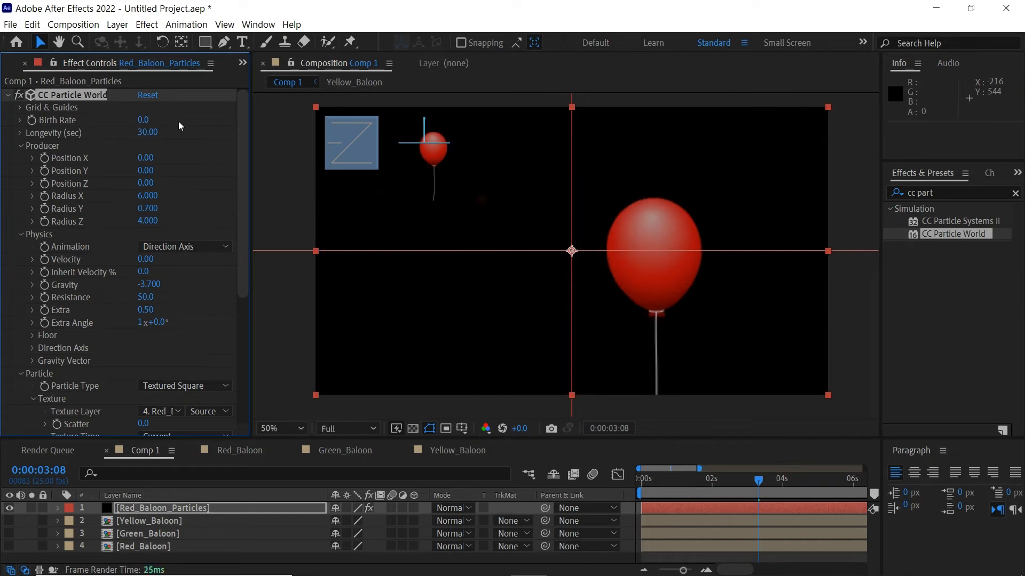
Draw the Opacity Map flat at the top so balloons stay fully opaque
mouse_move(703, 483)
mouse_down()
mouse_move(722, 483)
mouse_move(709, 483)
mouse_up()
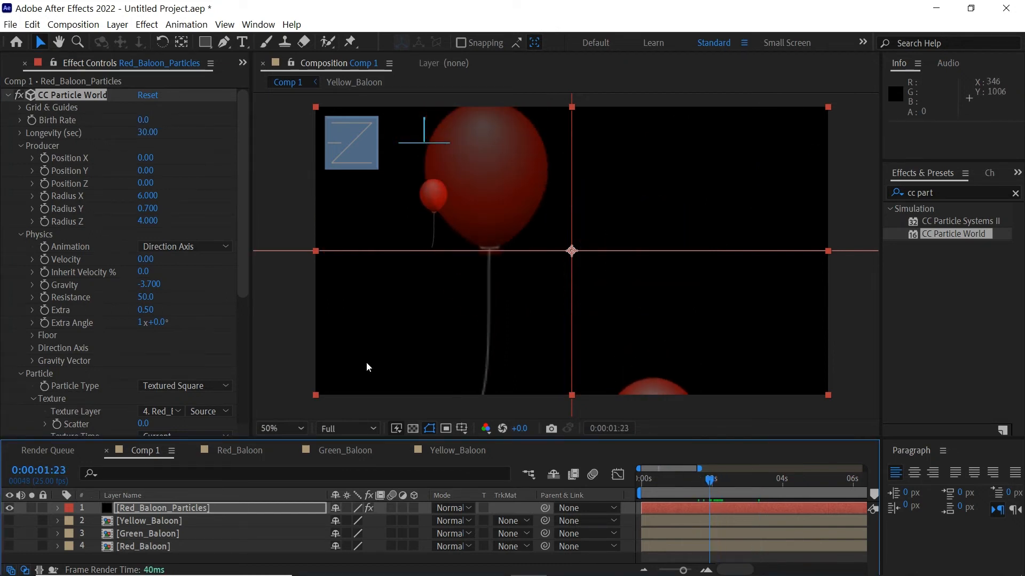
drag(243, 251, 241, 396)
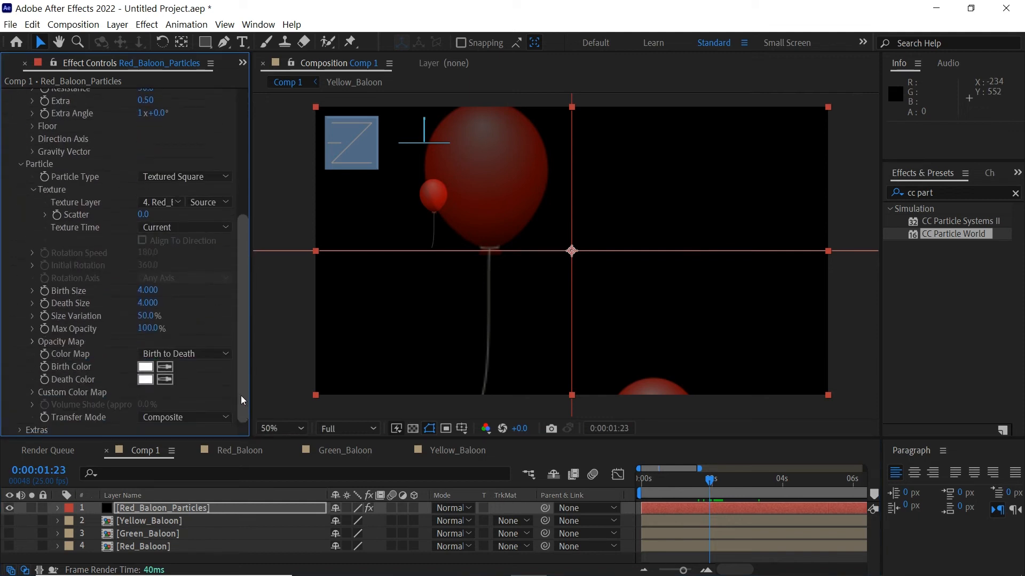
click(32, 341)
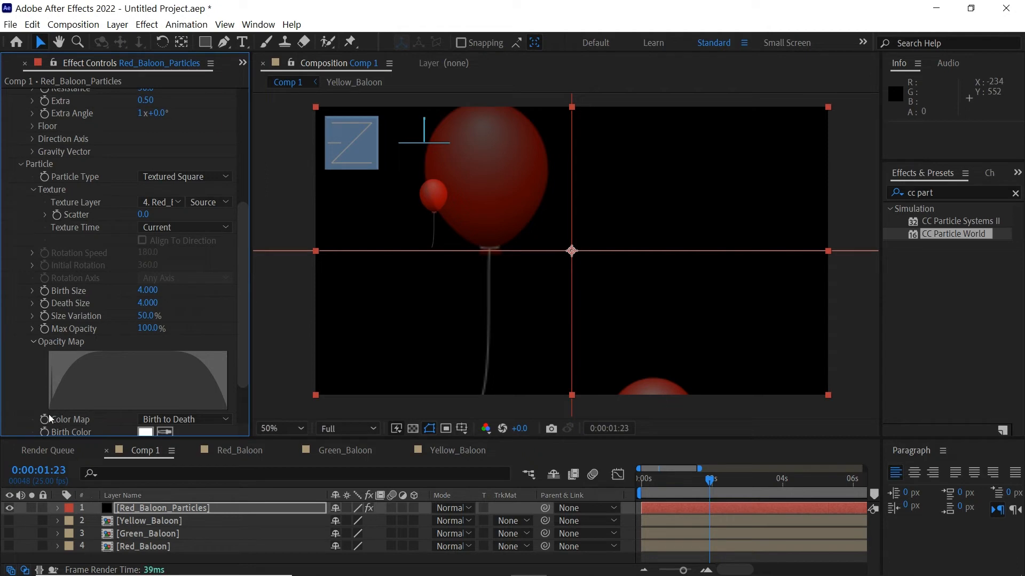
mouse_move(46, 348)
mouse_down()
mouse_move(183, 361)
mouse_move(245, 352)
mouse_up()
drag(714, 481, 767, 479)
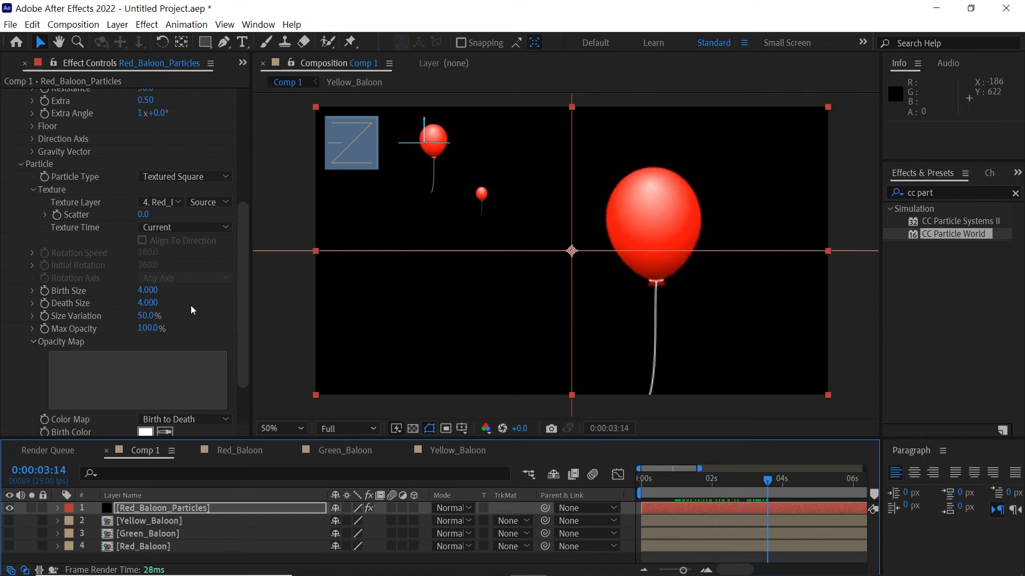
click(33, 341)
Try Size Variation at 75%, then undo to keep it at 50%
drag(146, 316, 172, 316)
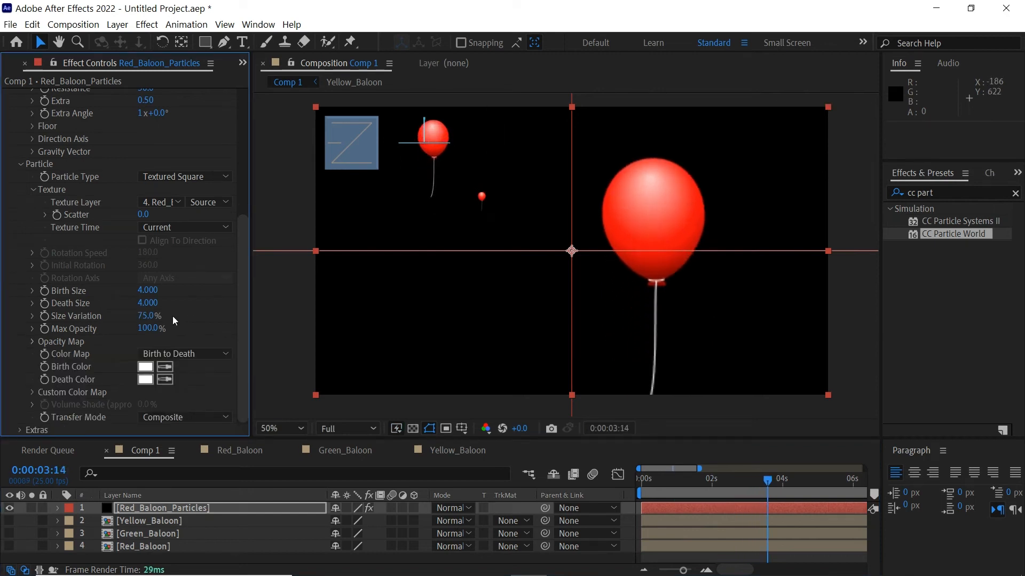
click(19, 430)
key(ctrl+z)
click(685, 483)
drag(698, 485, 764, 481)
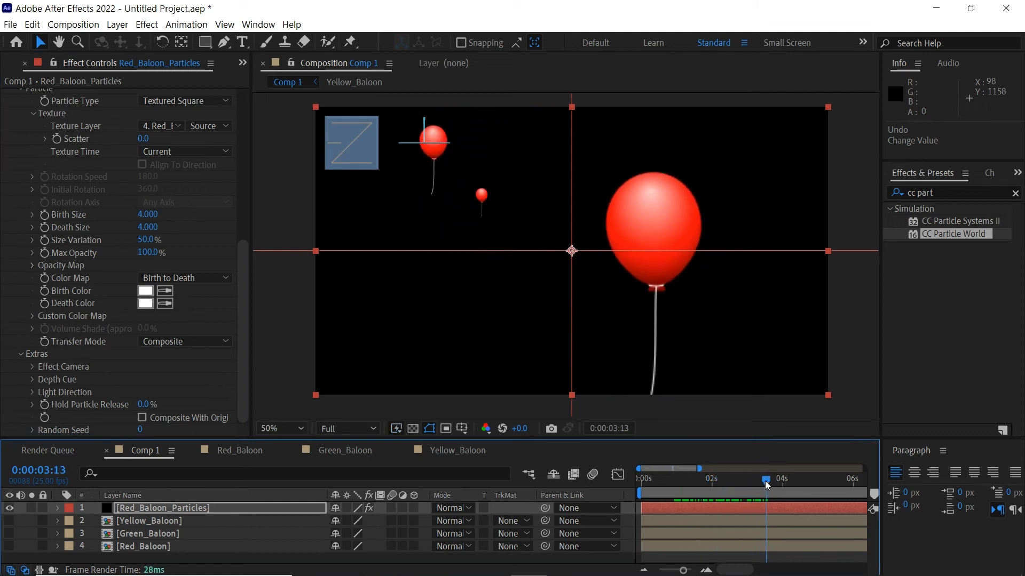
Set the Effect Camera's FOV to 60
click(32, 367)
scroll(241, 369, down, 3)
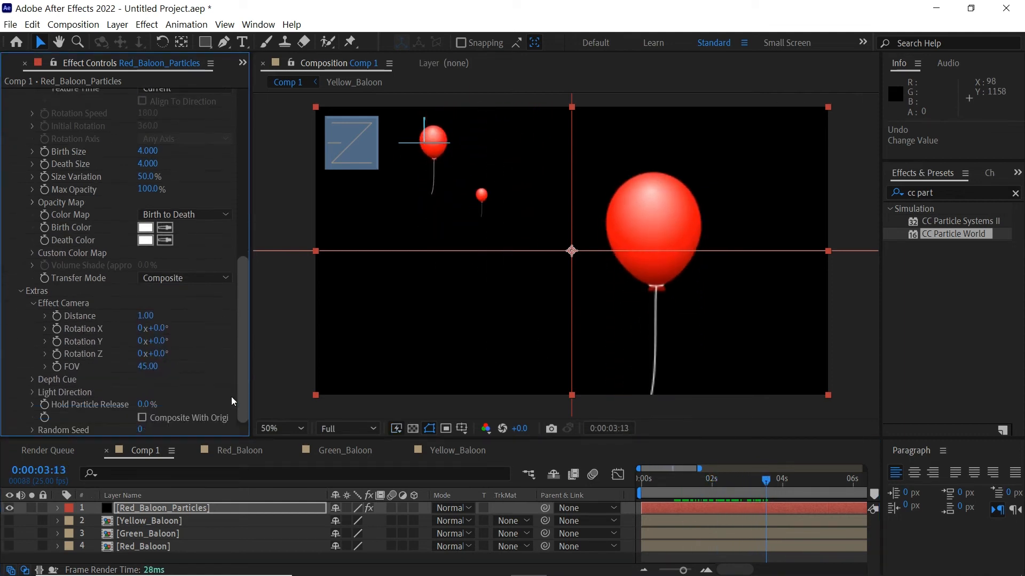
drag(148, 366, 197, 368)
text(60)
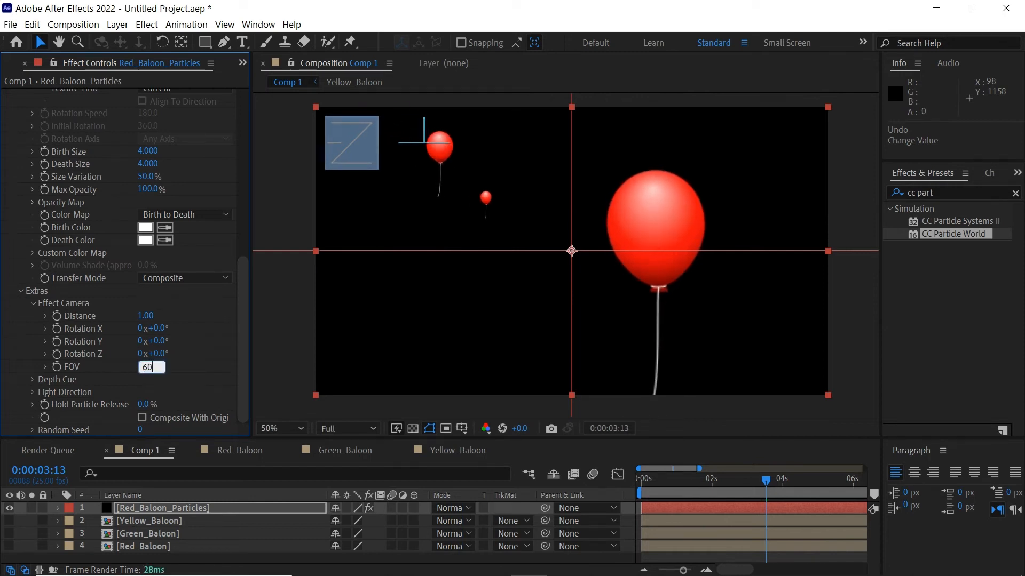
key(Return)
Lower the emitter below the frame by setting Producer Position Y to 2.00
scroll(244, 274, up, 2)
drag(244, 274, 241, 155)
click(729, 481)
drag(729, 481, 705, 485)
scroll(602, 244, down, 2)
alt+click(593, 251)
click(168, 171)
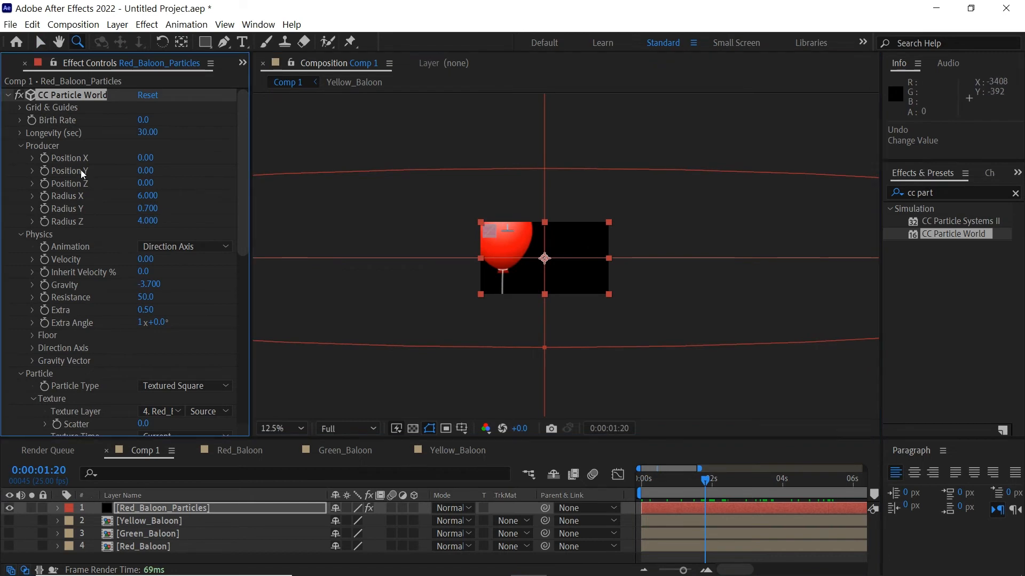
drag(141, 170, 229, 172)
click(146, 171)
text(2)
key(Return)
Scrub through the animation with the viewer back at 25% and the timeline zoomed out
drag(662, 483, 737, 492)
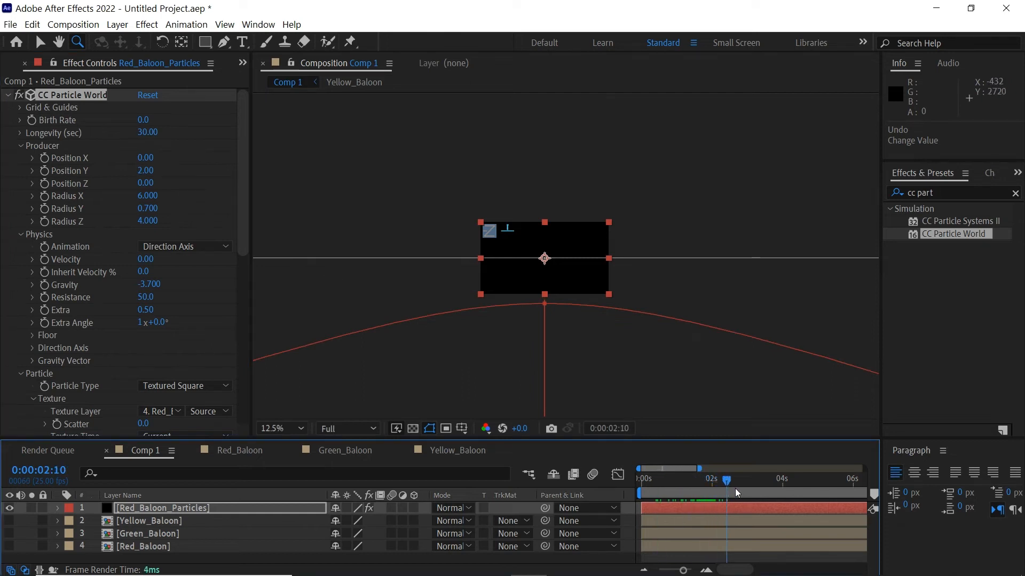
drag(875, 494, 704, 486)
click(540, 254)
key(v)
key(minus)
key(minus)
click(707, 510)
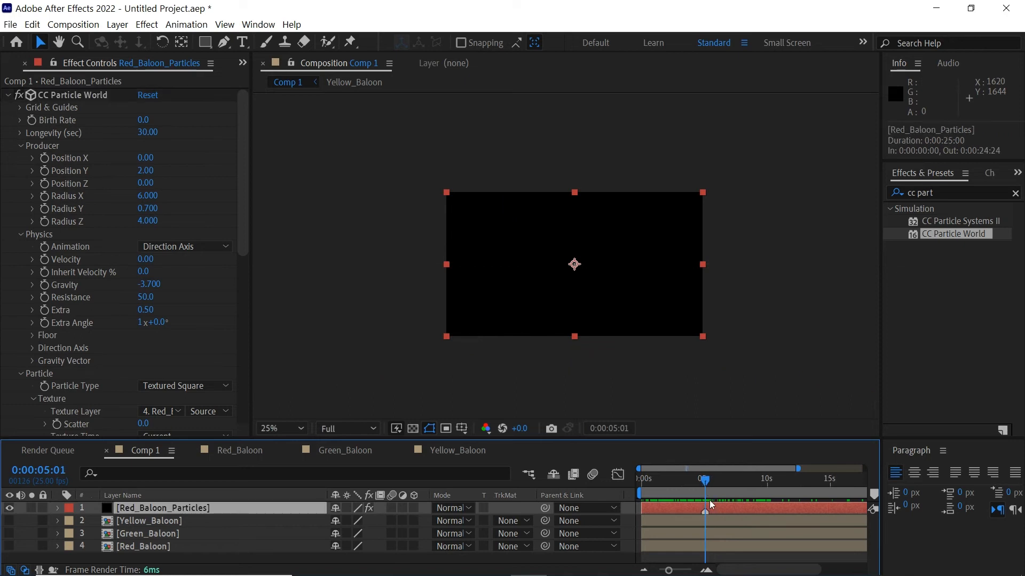
Preview the rising balloons with the viewer zoomed to 50%
key(space)
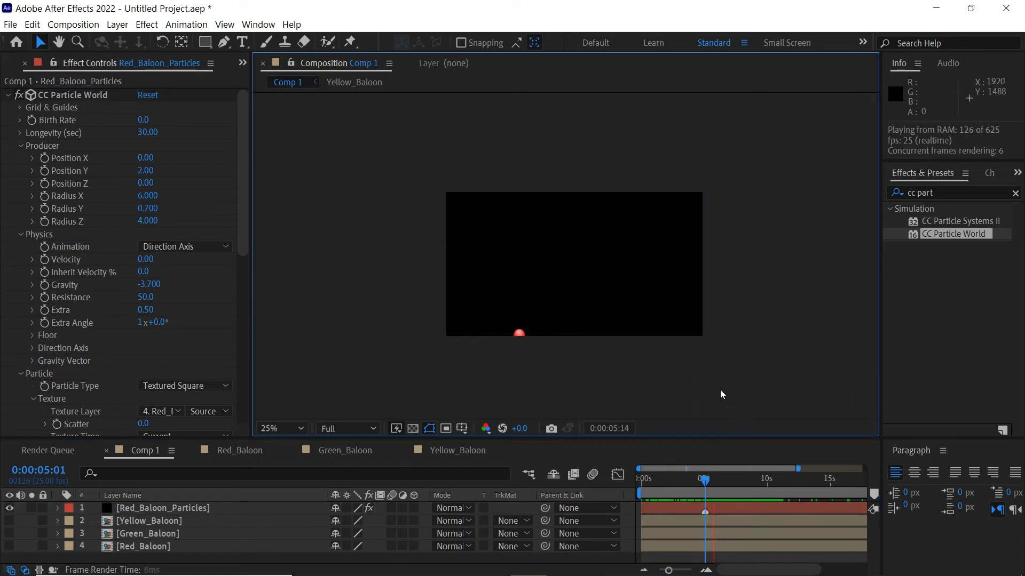
key(z)
click(605, 323)
scroll(655, 294, up, 3)
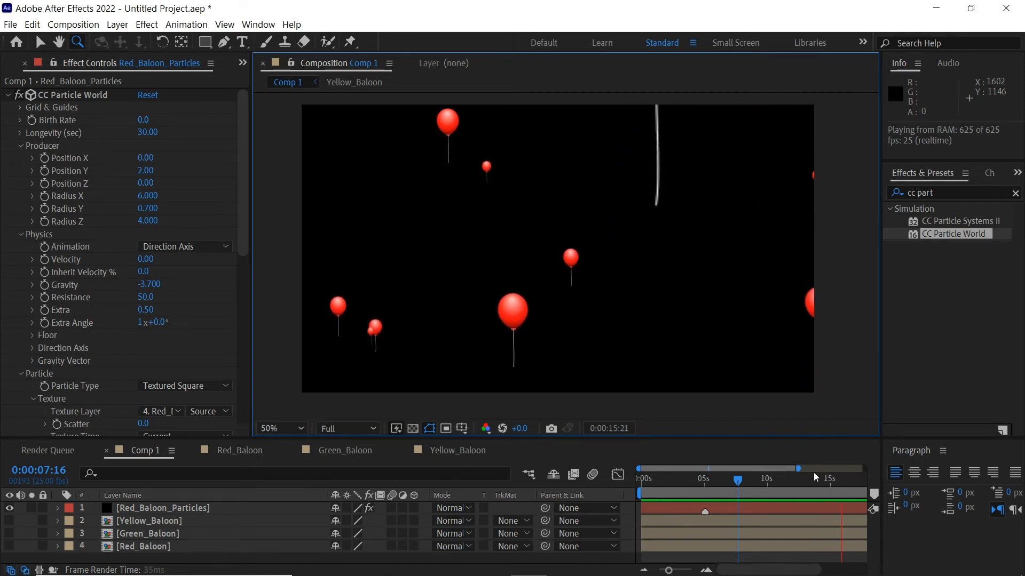
Set the red particle layer's Random Seed to 10
click(752, 486)
click(759, 506)
drag(762, 485, 804, 486)
drag(243, 222, 234, 390)
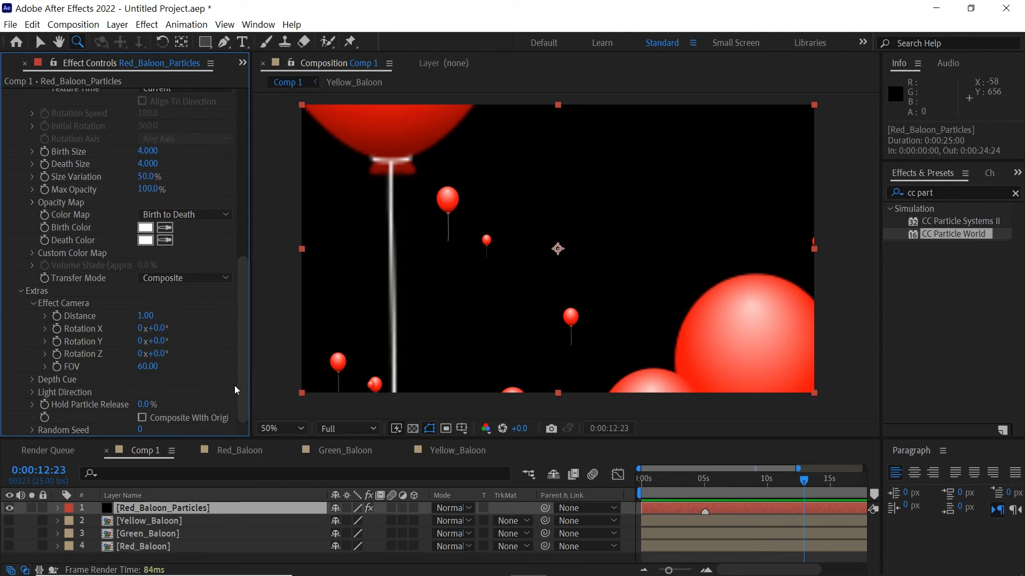
text(10)
key(Return)
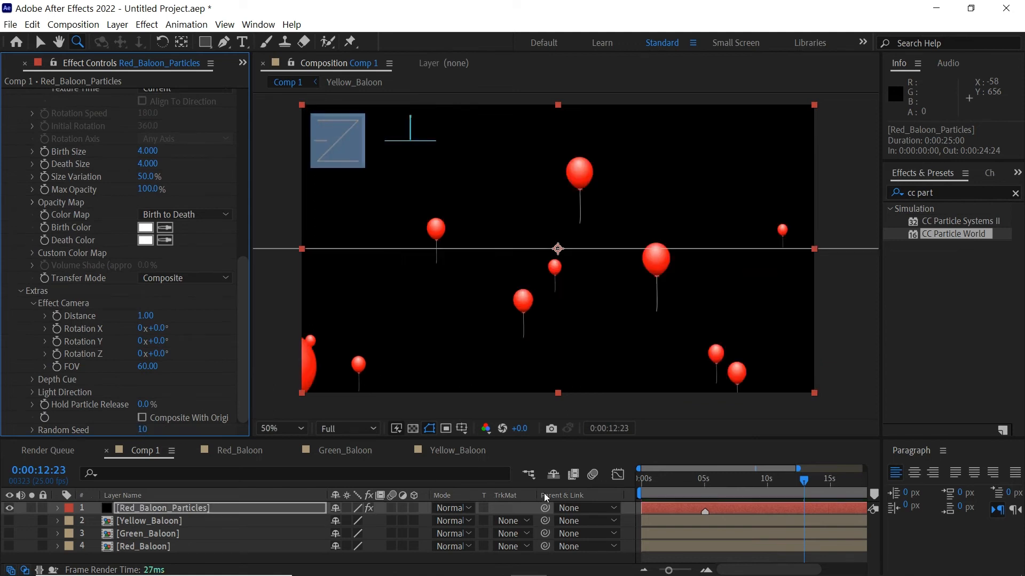
Scrub through the reshuffled balloons, then select the CC Particle World effect
drag(670, 483, 780, 479)
scroll(675, 508, left, 3)
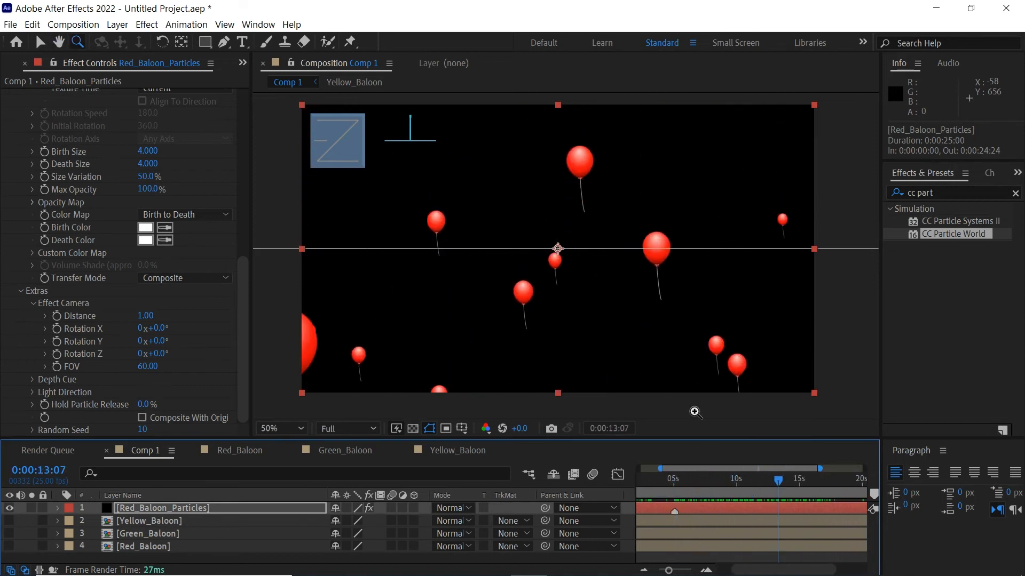
key(v)
click(853, 296)
key(h)
key(v)
drag(243, 273, 235, 113)
click(78, 96)
Duplicate the red particle layer and rename the copy Green_Baloon_Particles
click(152, 509)
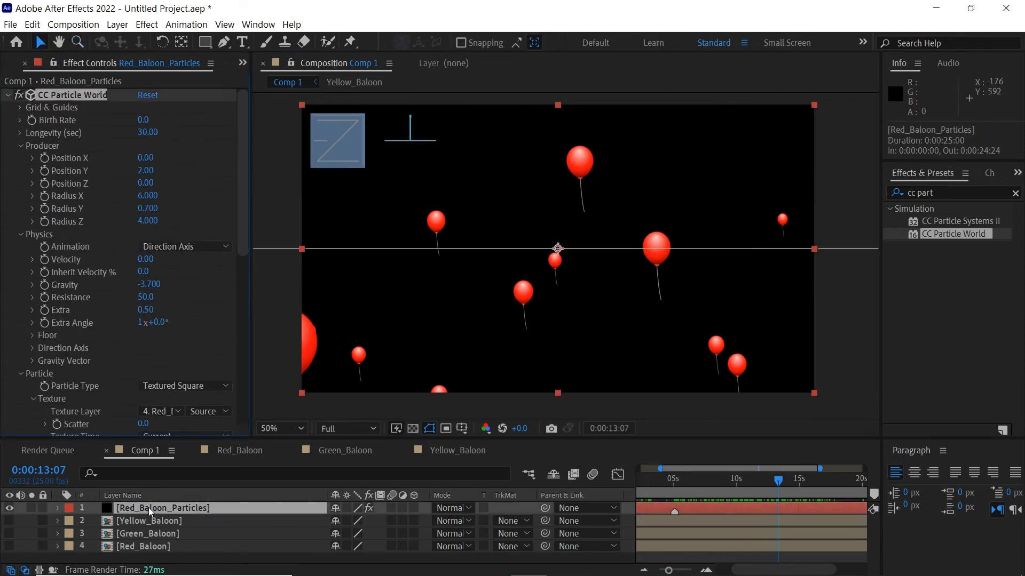
click(32, 25)
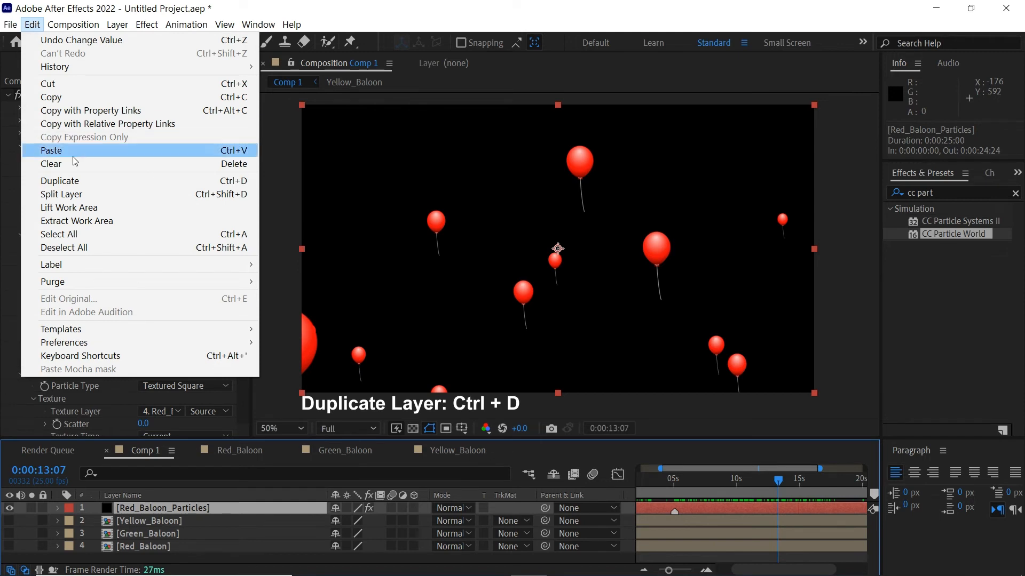
click(78, 181)
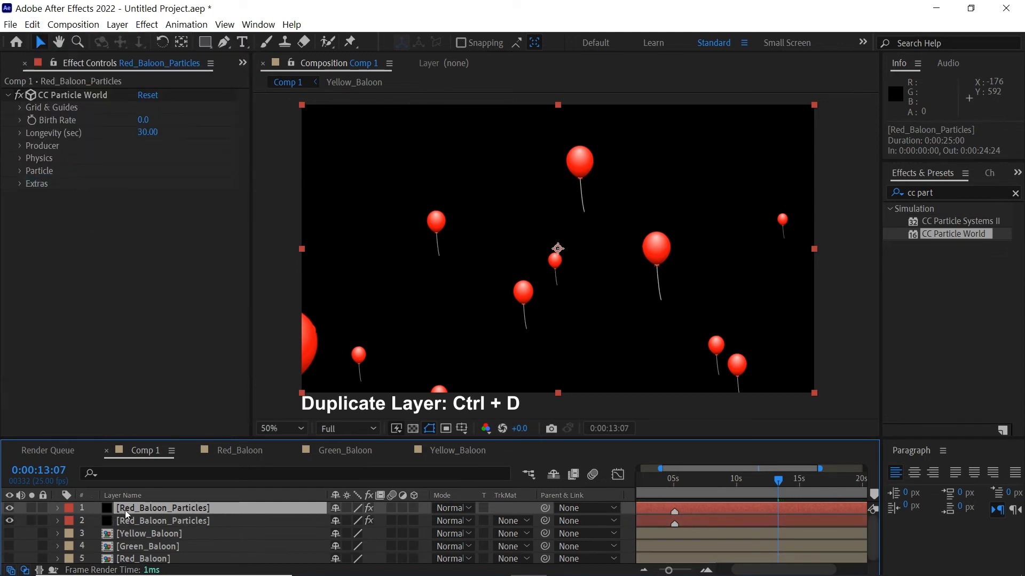
key(Return)
text(Gre)
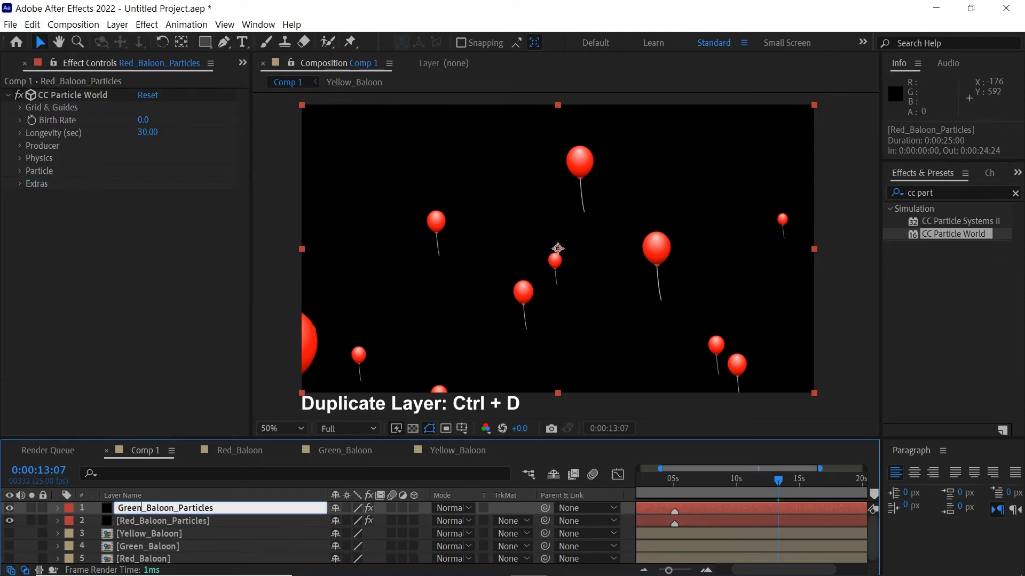
text(en)
key(Return)
Set the copy's Texture Layer to 4. Green_Baloon
click(142, 509)
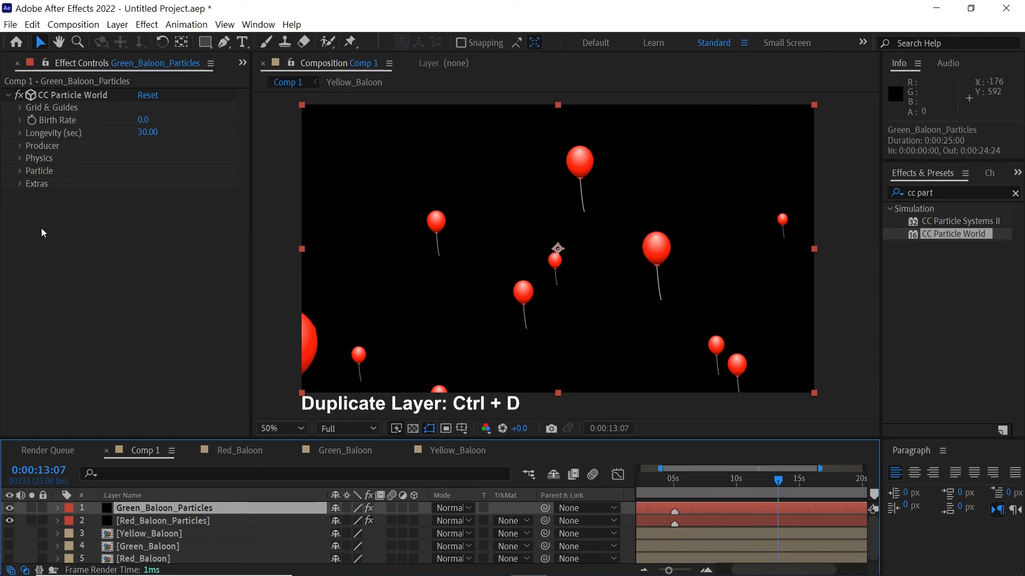
click(19, 171)
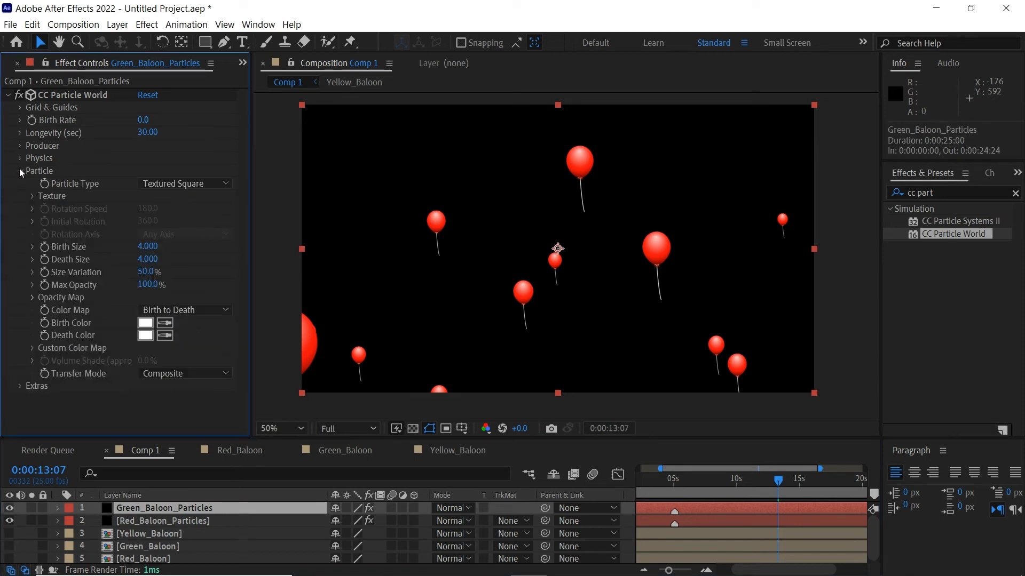
click(32, 196)
click(176, 209)
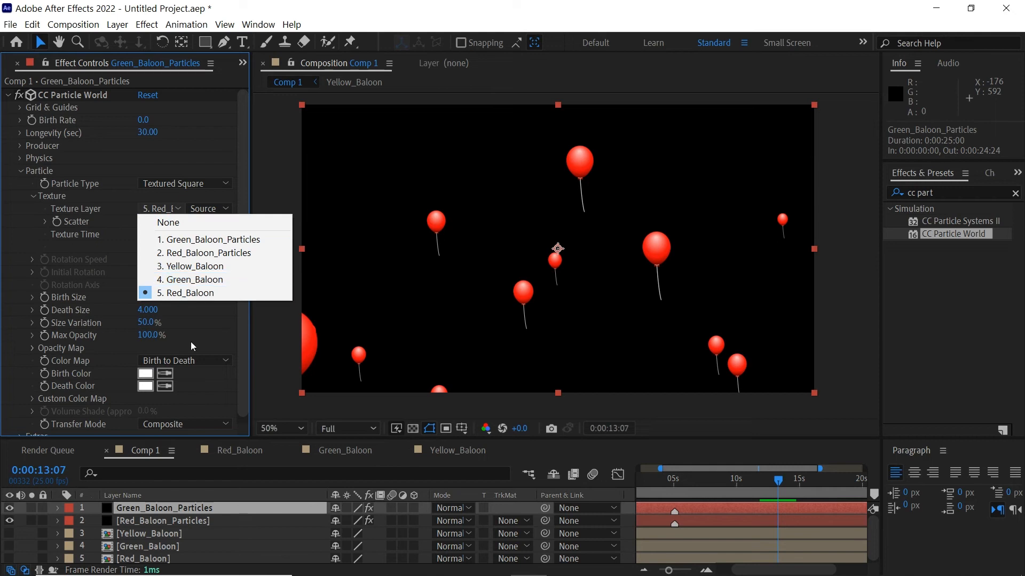
click(190, 280)
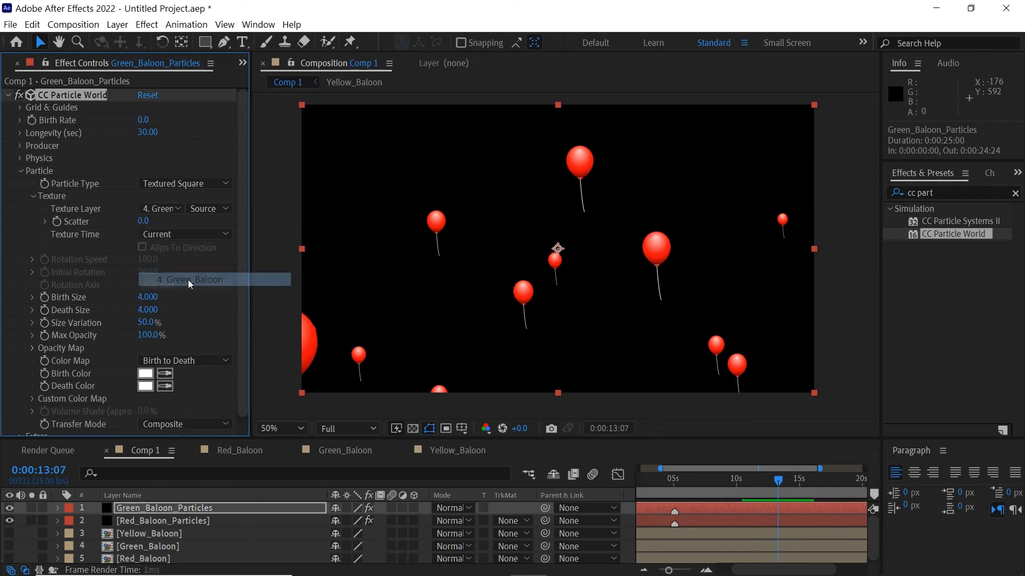
Preview the green balloons, toggling the layer's visibility to compare
key(space)
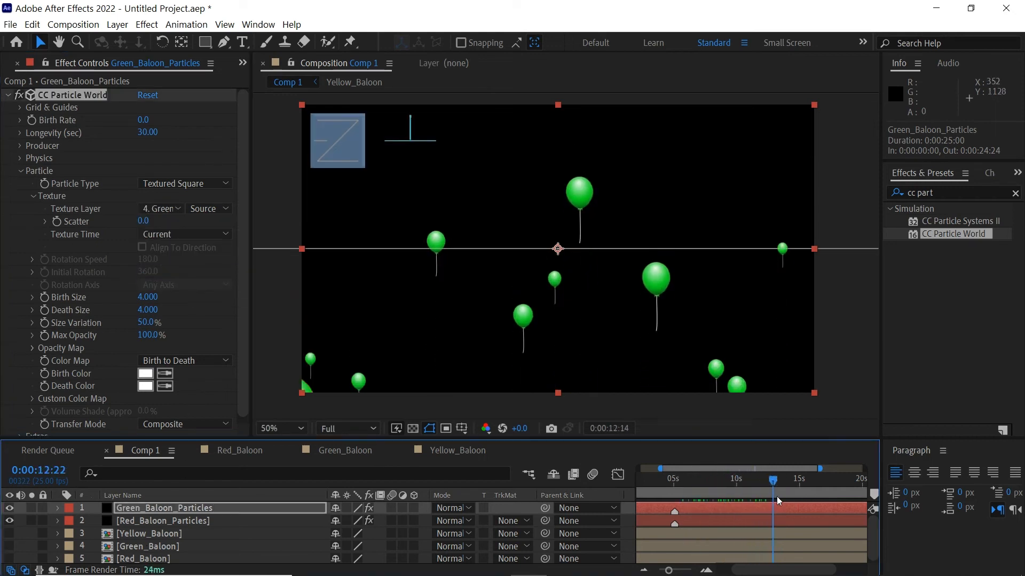
click(10, 510)
click(10, 510)
click(10, 510)
click(11, 510)
Set the green layer's Random Seed to 50 to mix the colours
drag(245, 329, 240, 382)
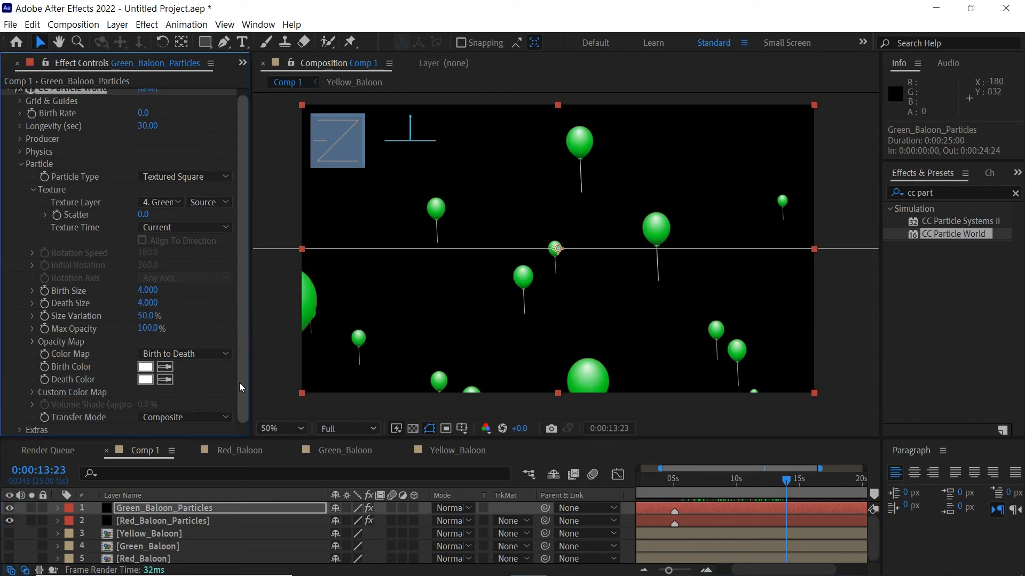
click(17, 432)
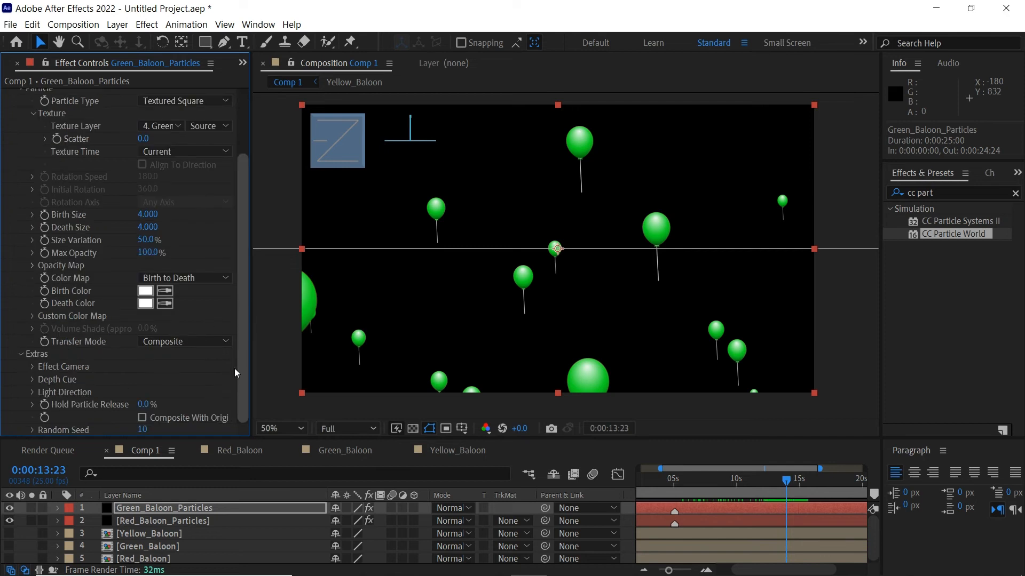
drag(145, 430, 149, 437)
click(145, 431)
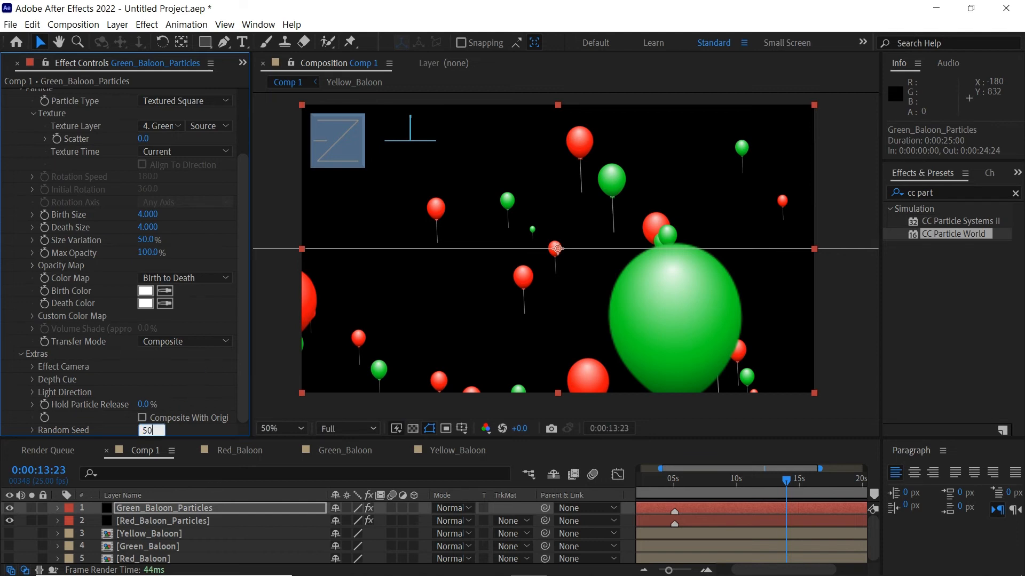
key(Return)
drag(666, 487, 705, 491)
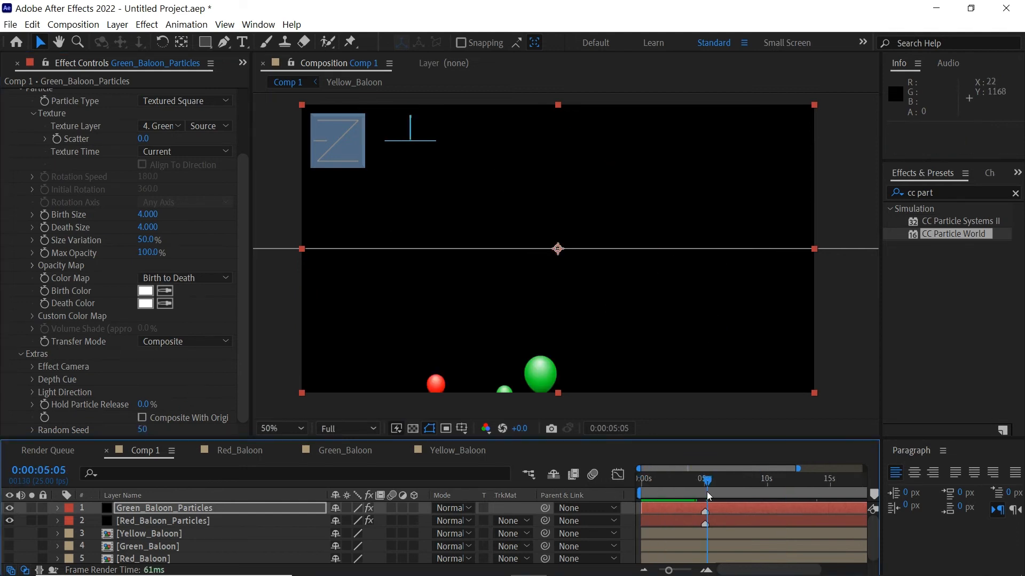
Preview the red and green balloons, then duplicate the Green_Baloon_Particles layer
key(space)
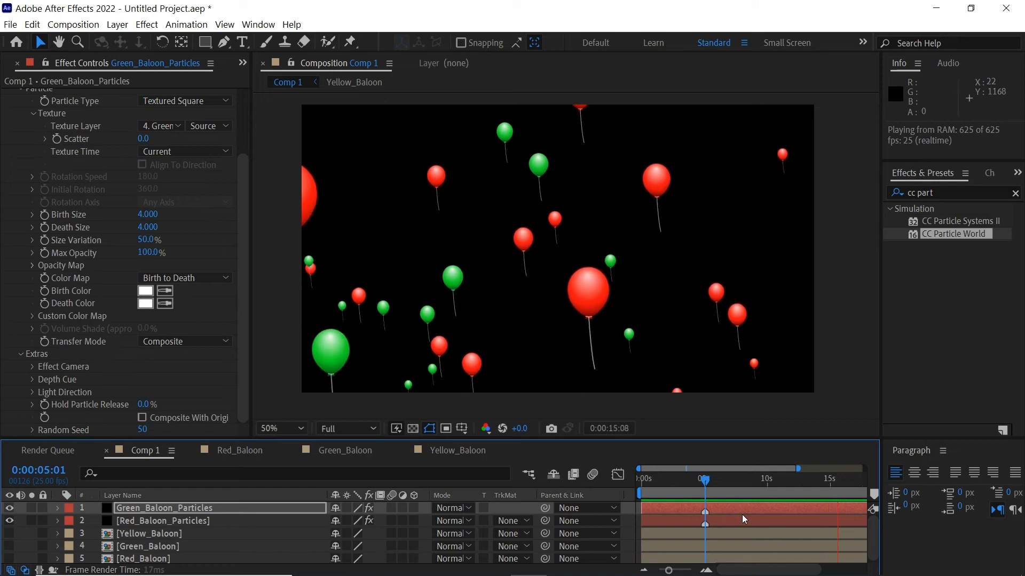
key(space)
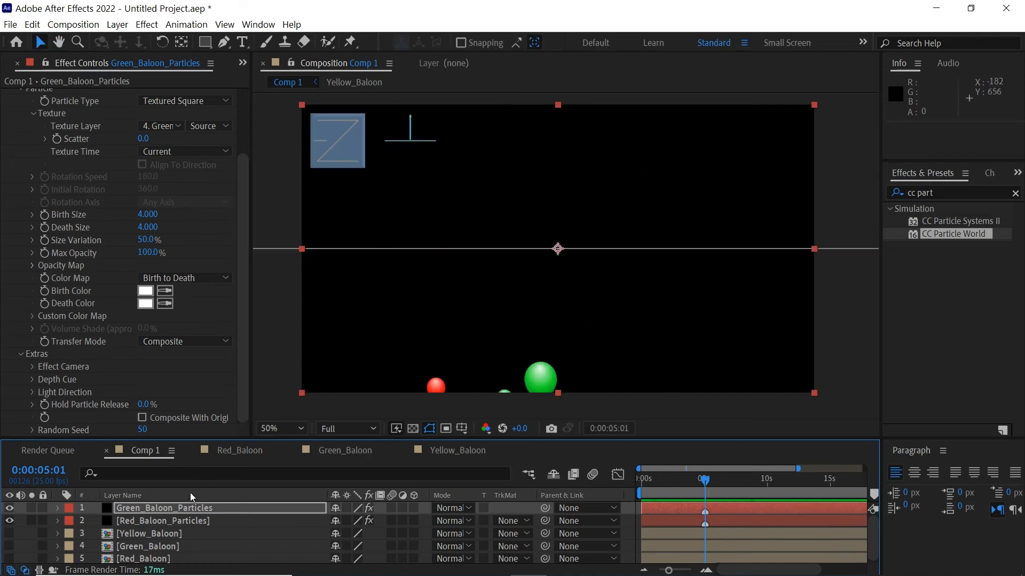
click(178, 507)
click(32, 24)
click(78, 180)
Rename the duplicated layer Yellow_Baloon_Particles
key(Return)
double_click(129, 507)
text(Yellow_Baloon_Particles)
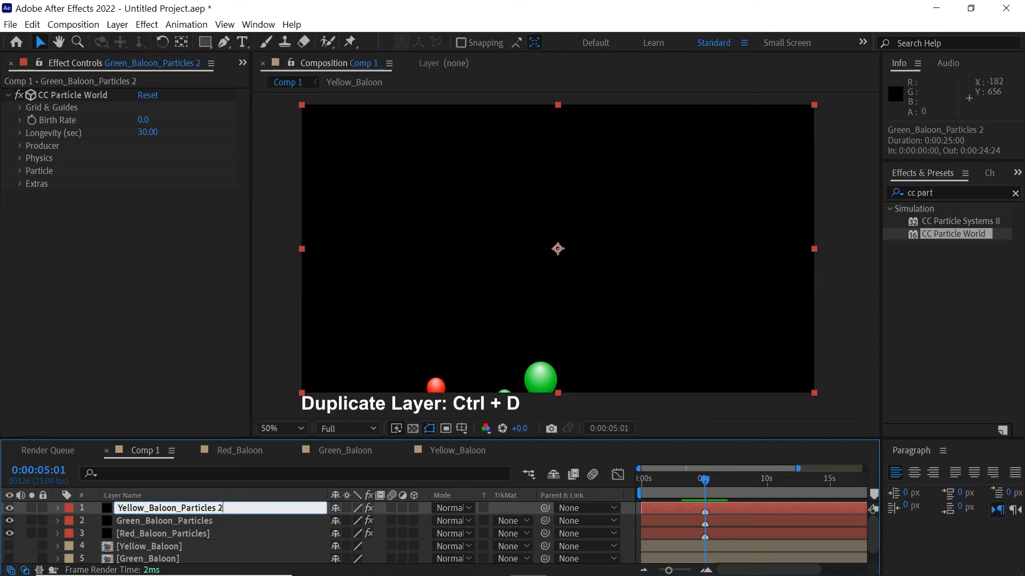
key(Return)
Set the layer's Texture Layer to 4. Yellow_Baloon
click(21, 170)
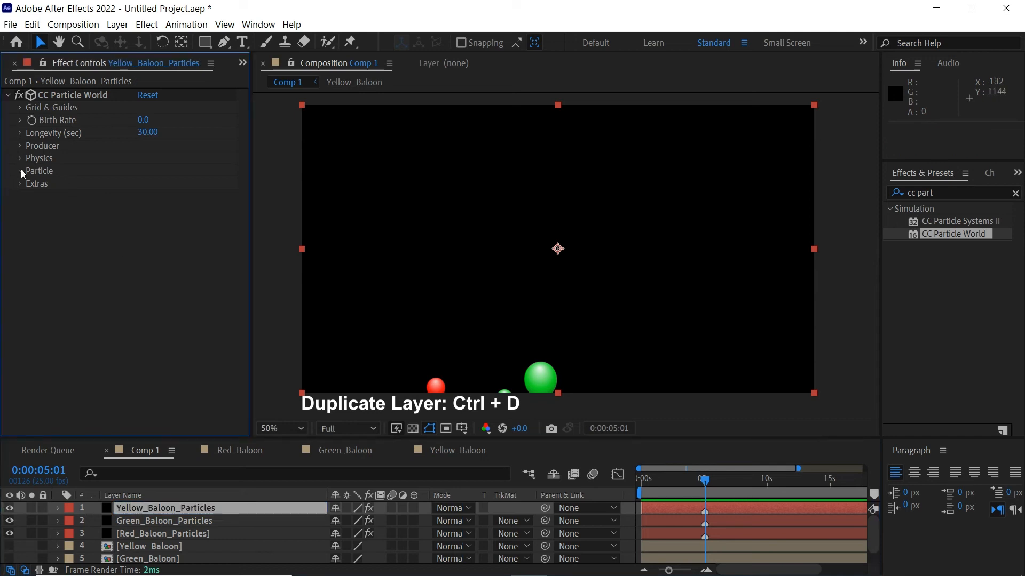
click(33, 196)
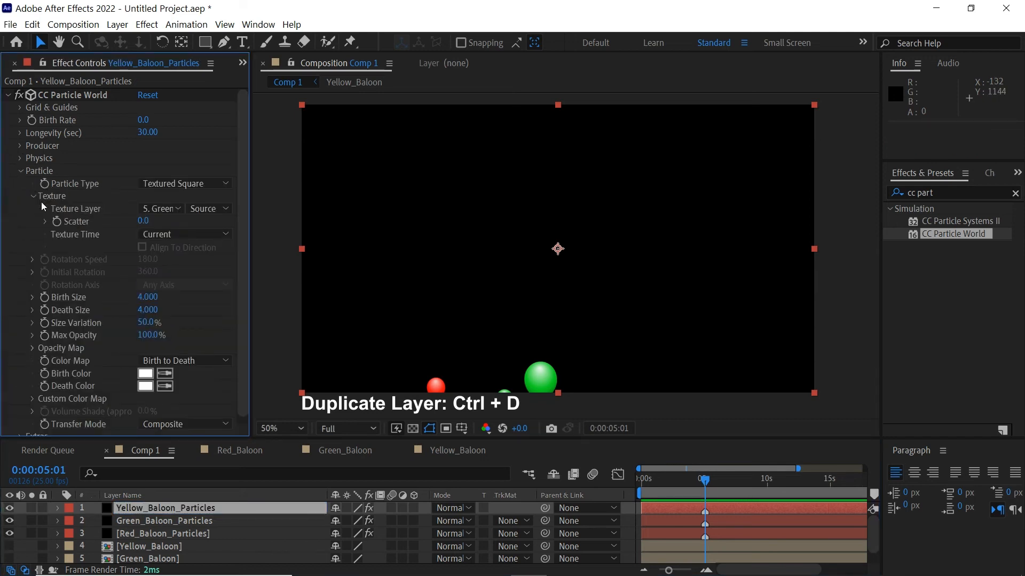
click(178, 209)
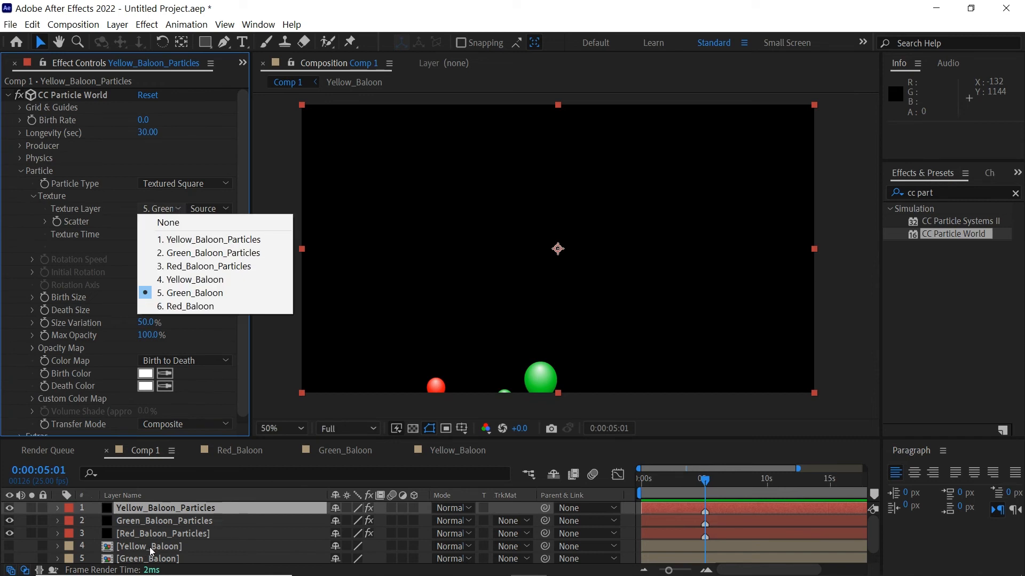
click(187, 278)
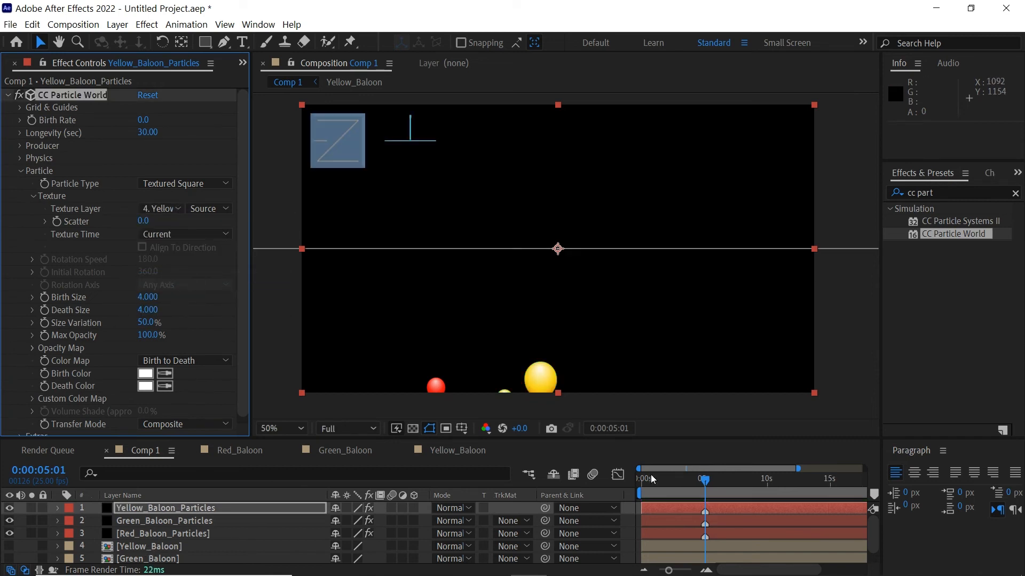
click(743, 486)
click(760, 493)
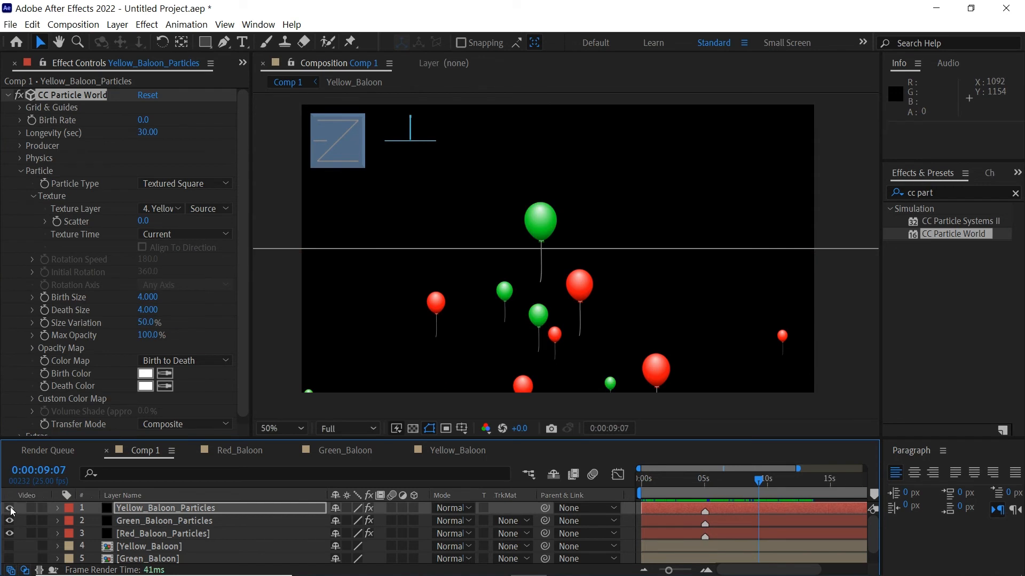
Set the yellow layer's Random Seed to 5
scroll(246, 351, down, 1)
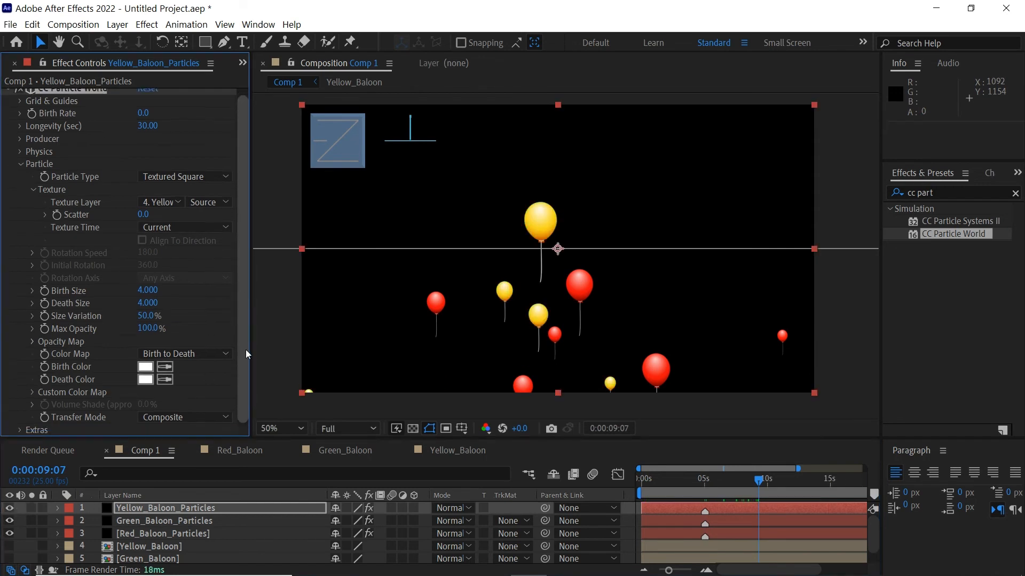
click(20, 430)
click(144, 430)
text(5)
key(Return)
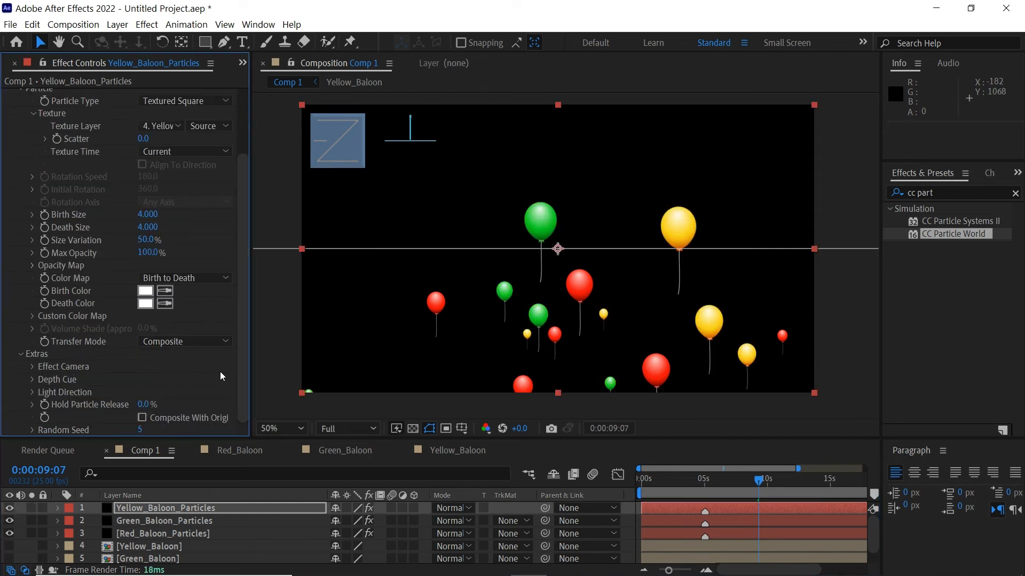
Preview the three balloon colours from 5 seconds and show the full 25 s timeline
drag(688, 488, 704, 492)
key(space)
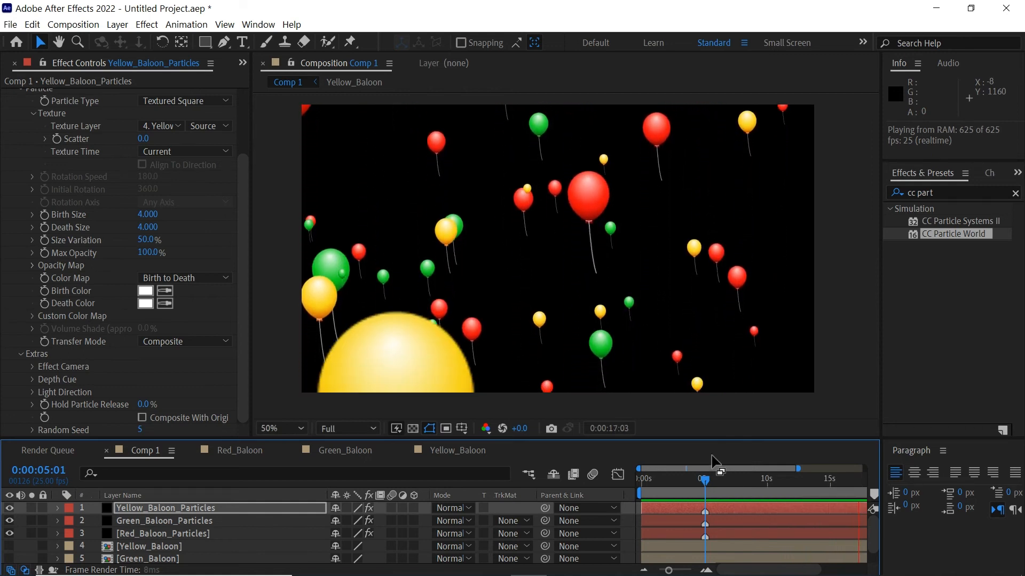
key(space)
key(minus)
Open the Green_Baloon precomp and delete the string's last Path keyframe
click(687, 486)
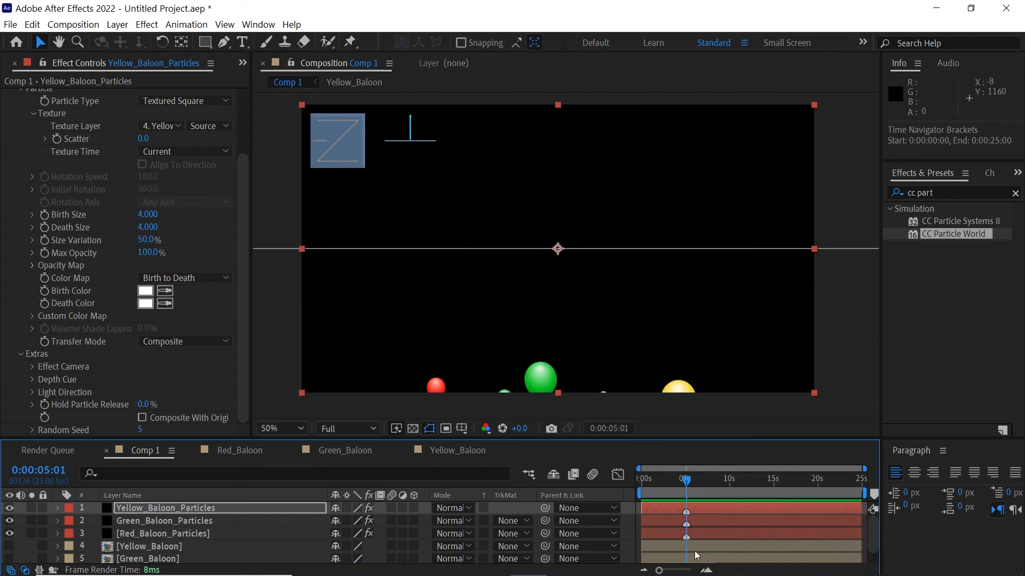
click(696, 559)
scroll(697, 559, down, 1)
double_click(687, 543)
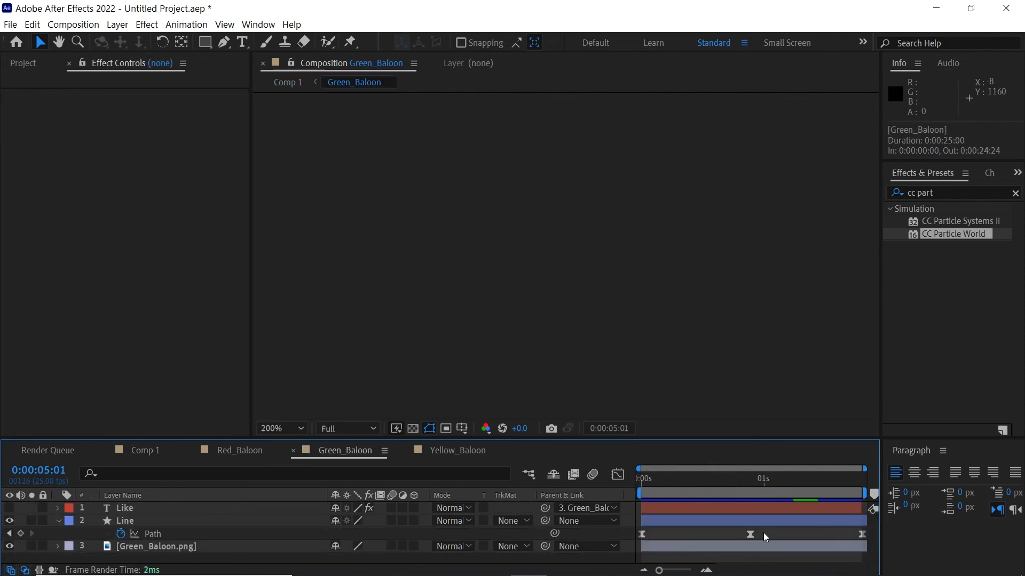
click(751, 486)
click(863, 533)
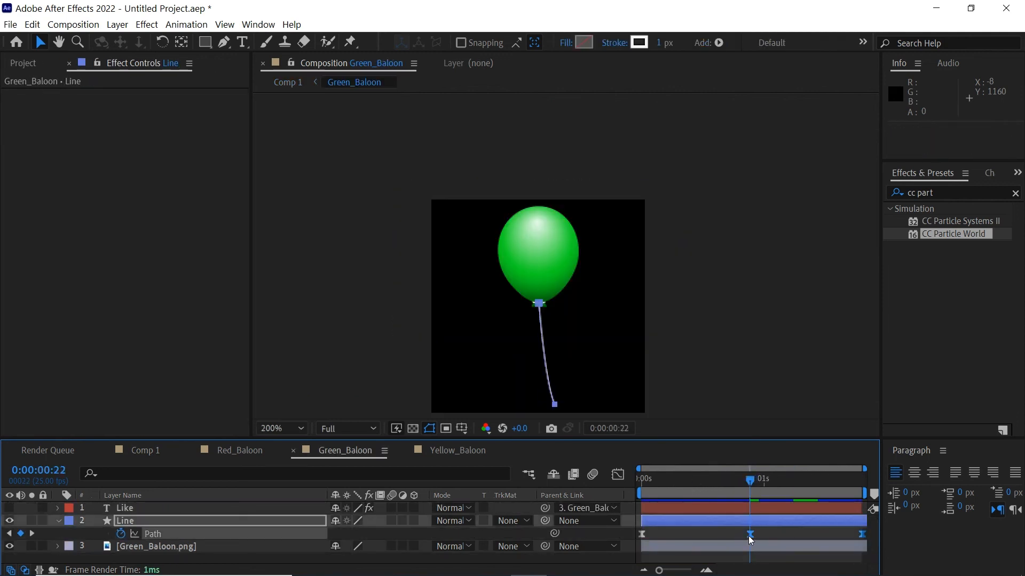
key(Delete)
Copy the string's first Path keyframe and paste it at the end, 0:00:01:19
drag(656, 487, 632, 493)
drag(793, 532, 642, 534)
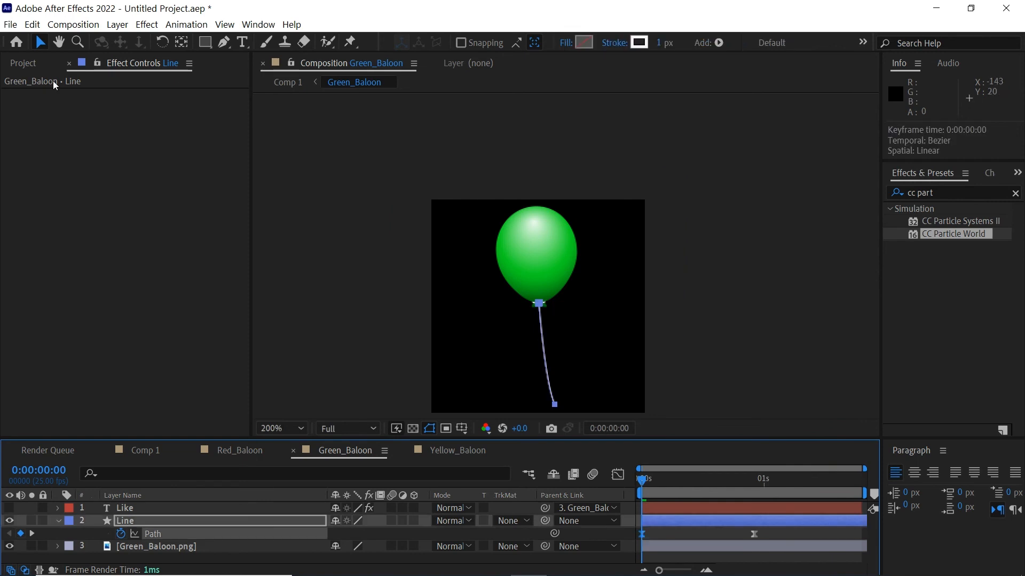
click(32, 25)
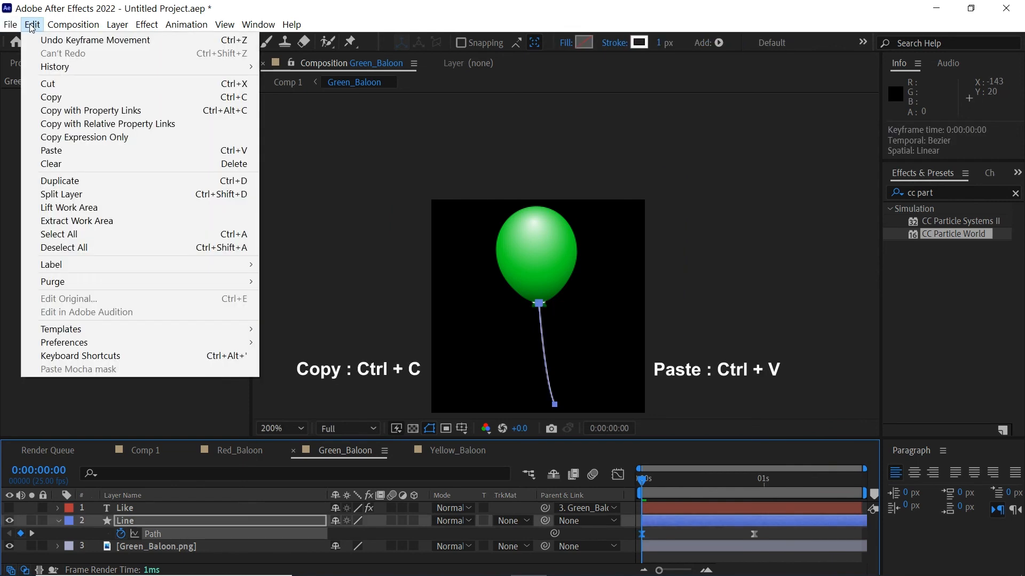
click(58, 101)
click(29, 27)
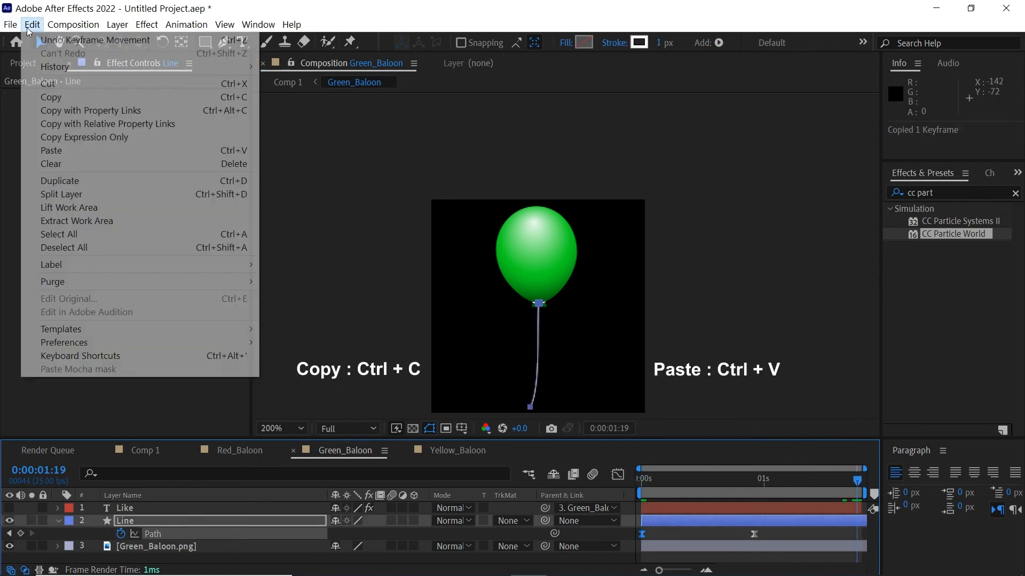
click(62, 151)
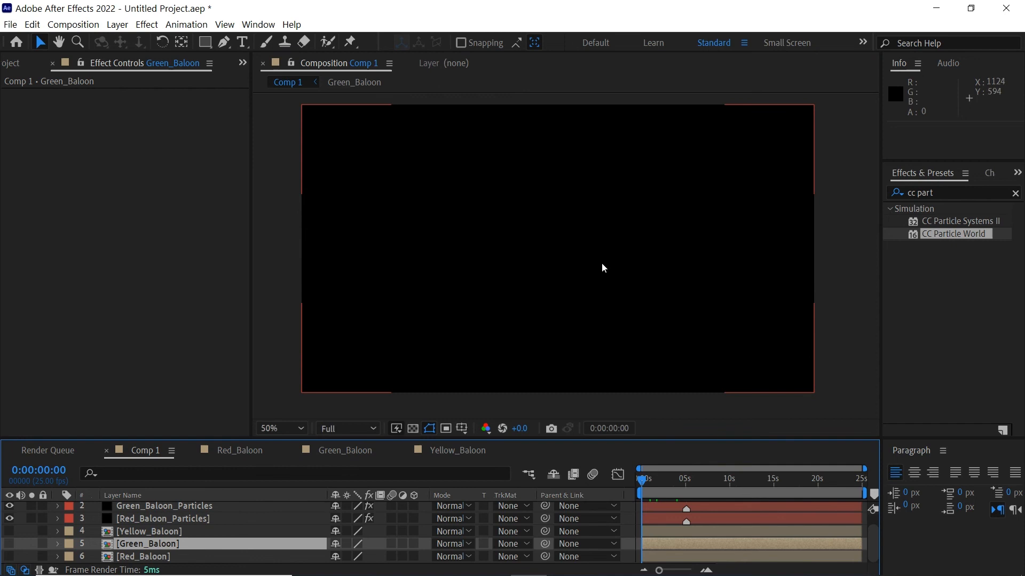
click(686, 489)
scroll(876, 533, up, 1)
Start the three balloon particle layers at -5 s, extend them past 25 s, and preview
click(692, 507)
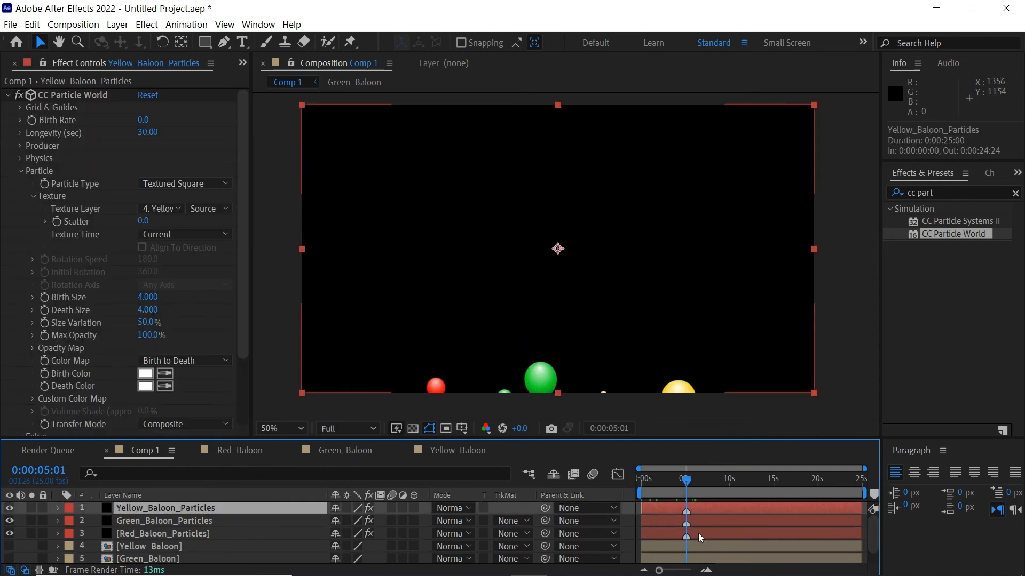
shift+click(698, 533)
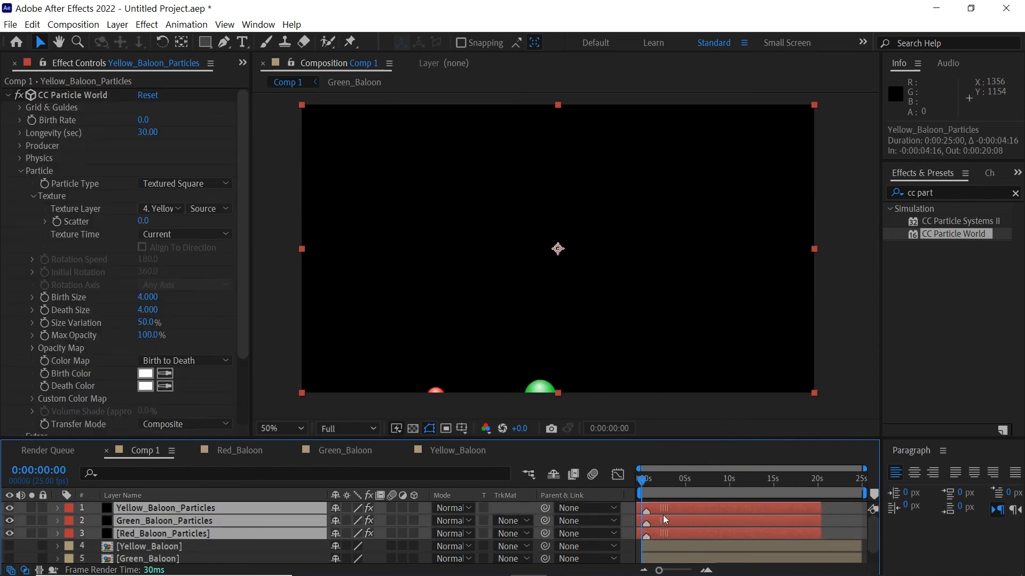
drag(662, 515, 660, 515)
drag(819, 514, 873, 515)
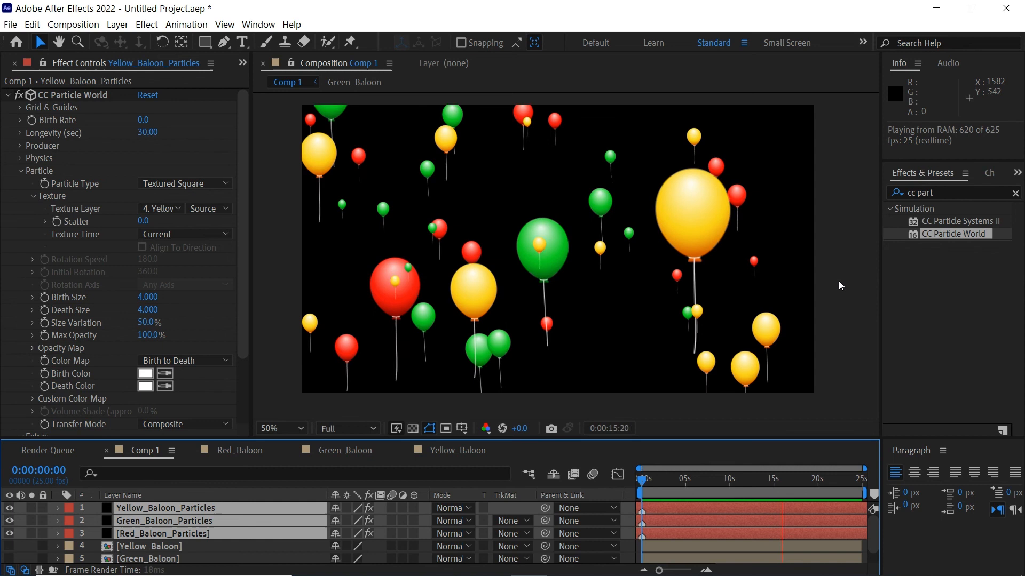
key(space)
Inspect the Yellow_Baloon precomp around 4 seconds, then return to Comp 1
drag(760, 485, 636, 504)
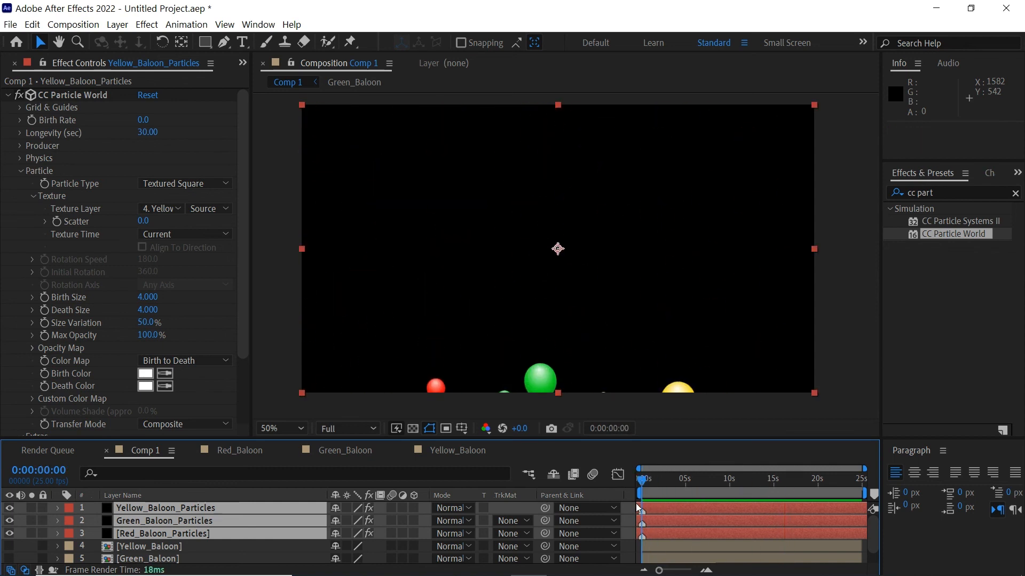
click(681, 546)
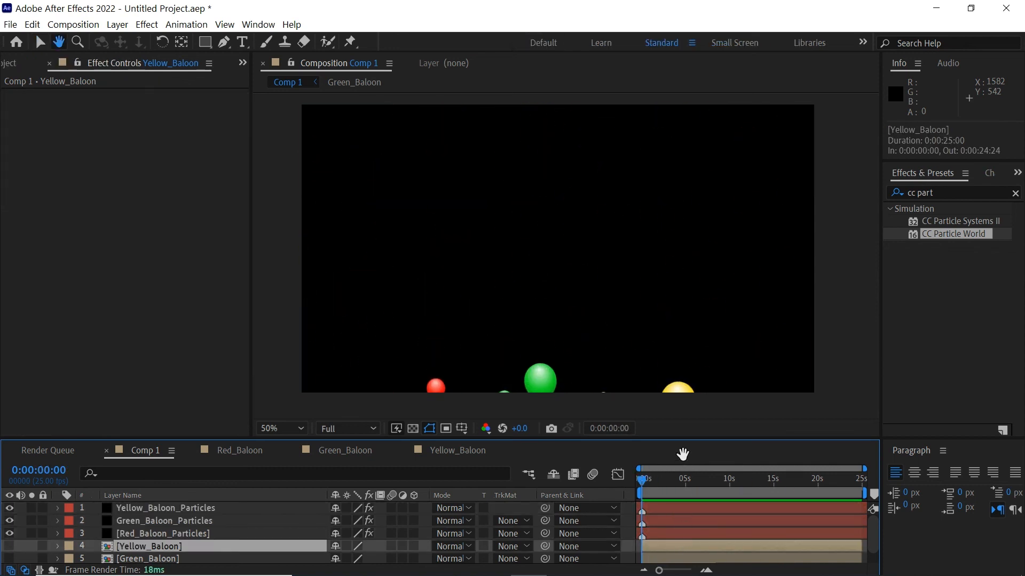
drag(685, 440, 686, 425)
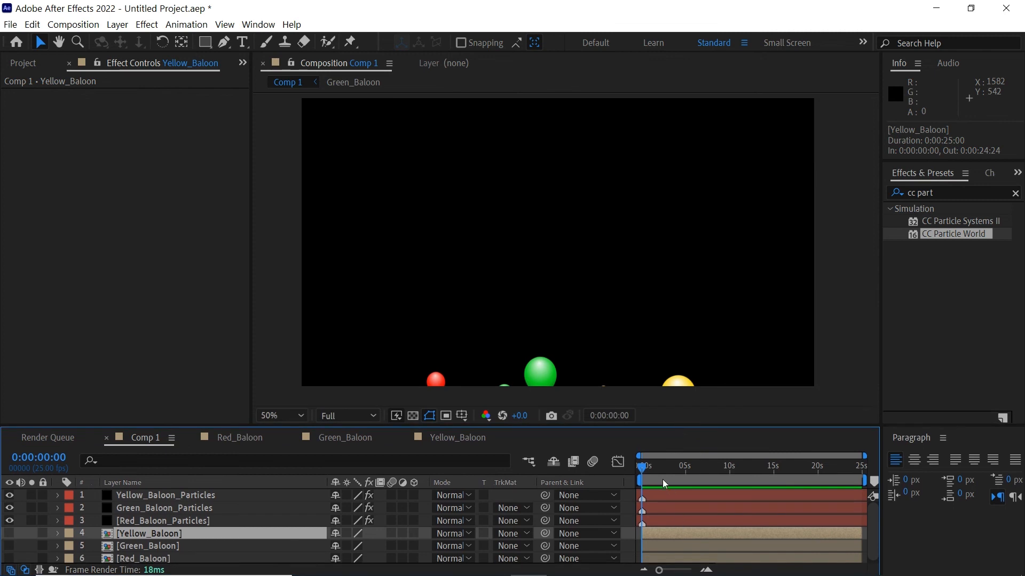
click(678, 470)
double_click(680, 534)
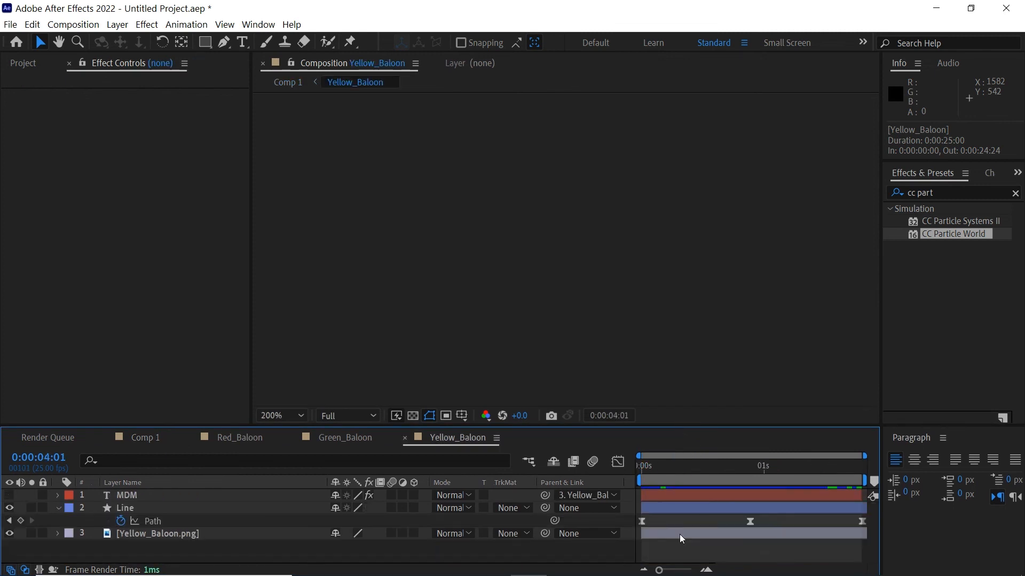
key(Tab)
click(600, 355)
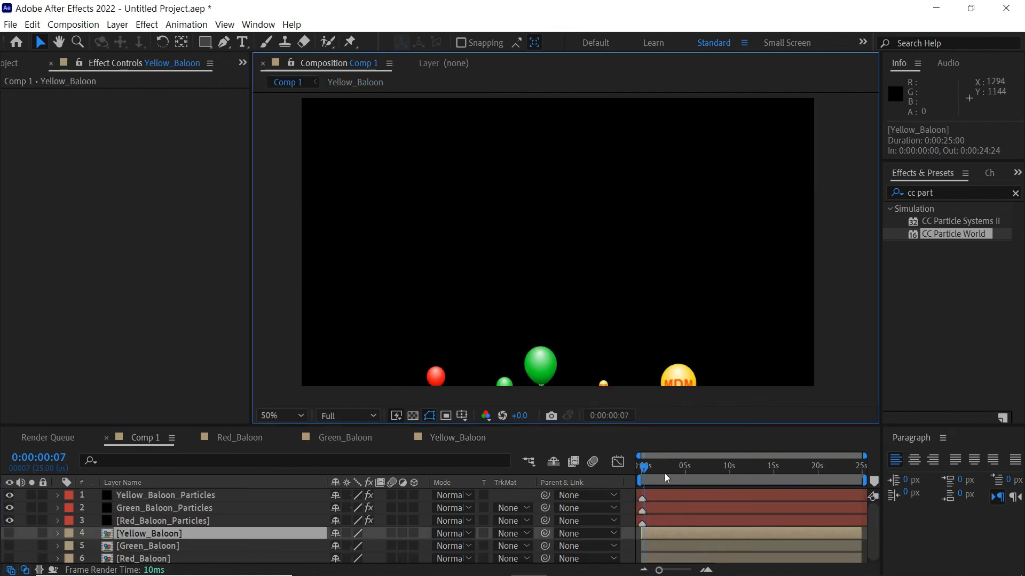
Inspect the Green_Baloon precomp's Like text at frame 10, then return to Comp 1
click(680, 476)
double_click(685, 546)
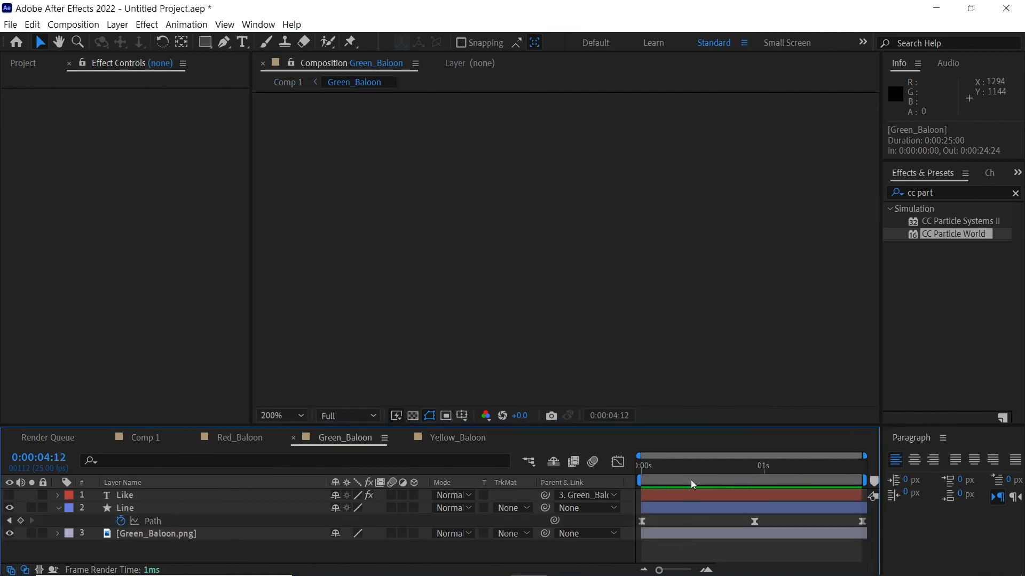
click(691, 480)
click(680, 494)
key(Tab)
click(591, 365)
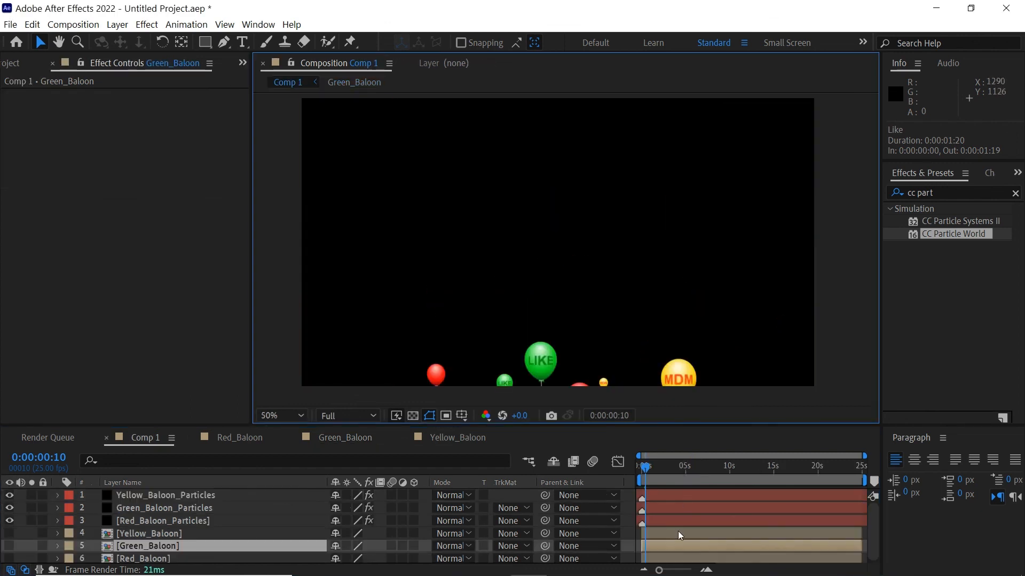
Inspect the Red_Baloon precomp at frame 10, then return to Comp 1
double_click(681, 555)
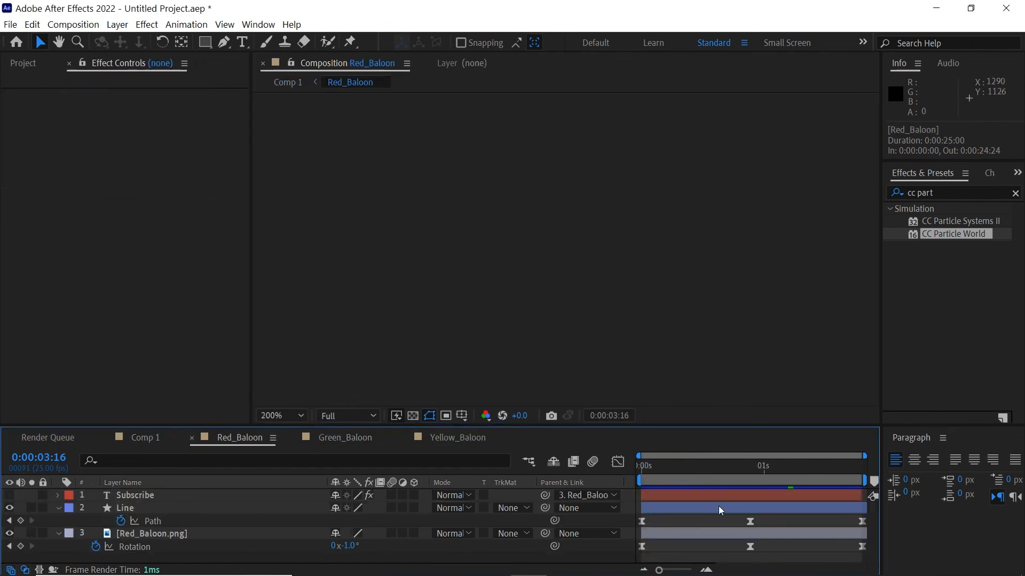
click(691, 472)
key(Tab)
click(716, 287)
Delay the three particle layers by about one second
click(674, 480)
shift+click(660, 507)
drag(657, 489, 665, 489)
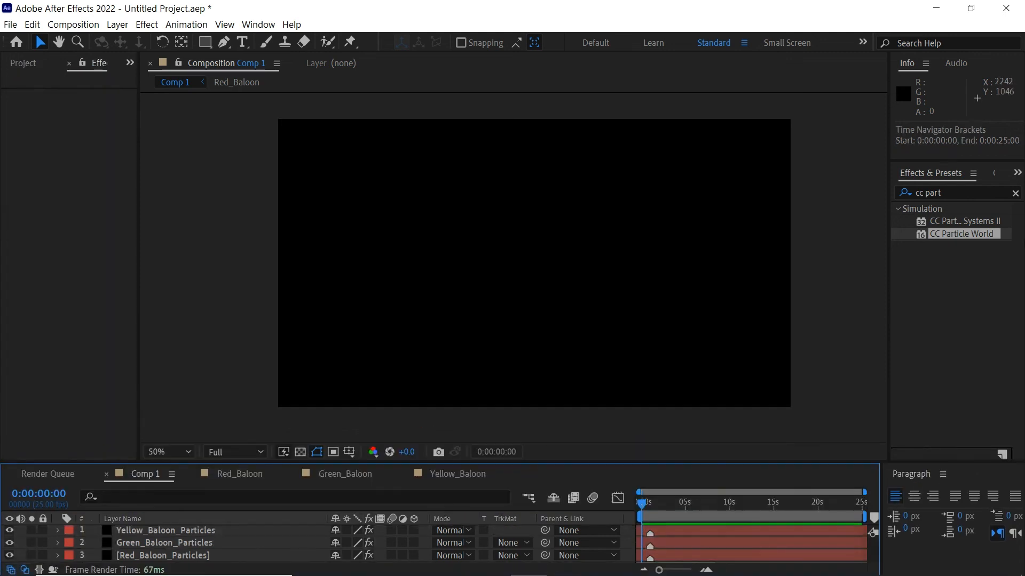
Maximize the Composition panel with ` and play the Comp 1 preview
key(grave)
key(space)
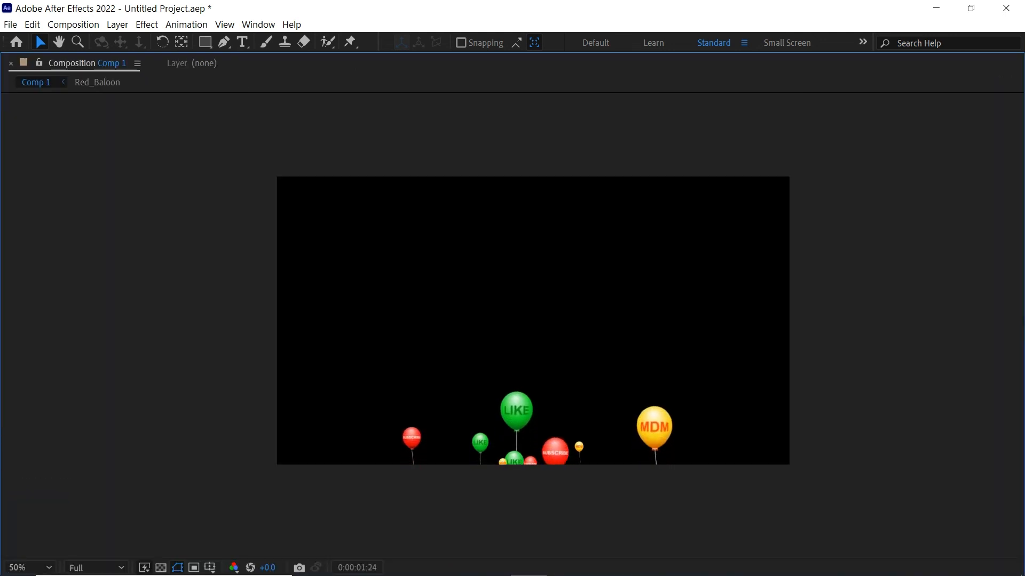